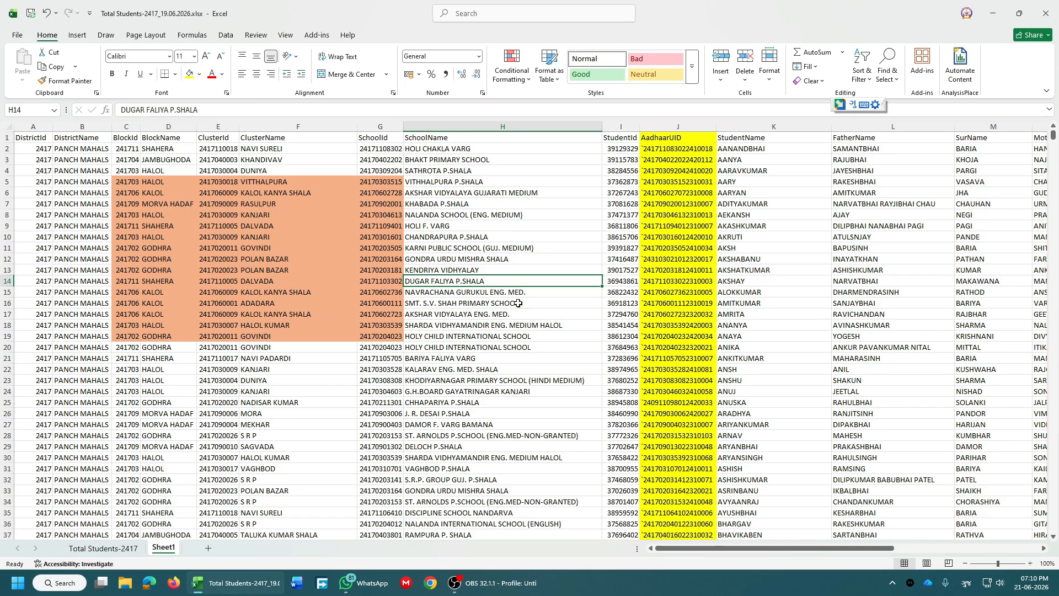
Check the school name, student name and student ID cells on Sheet1, then go to Total Students-2417.
{"action": "left_click", "coordinate": [546, 227]}
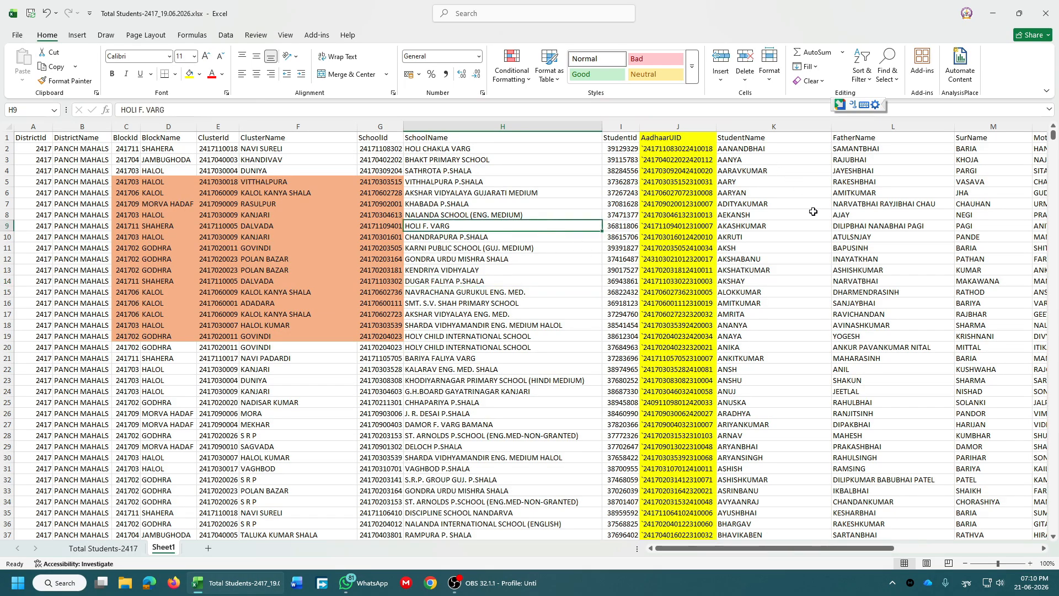
{"action": "left_click", "coordinate": [809, 229]}
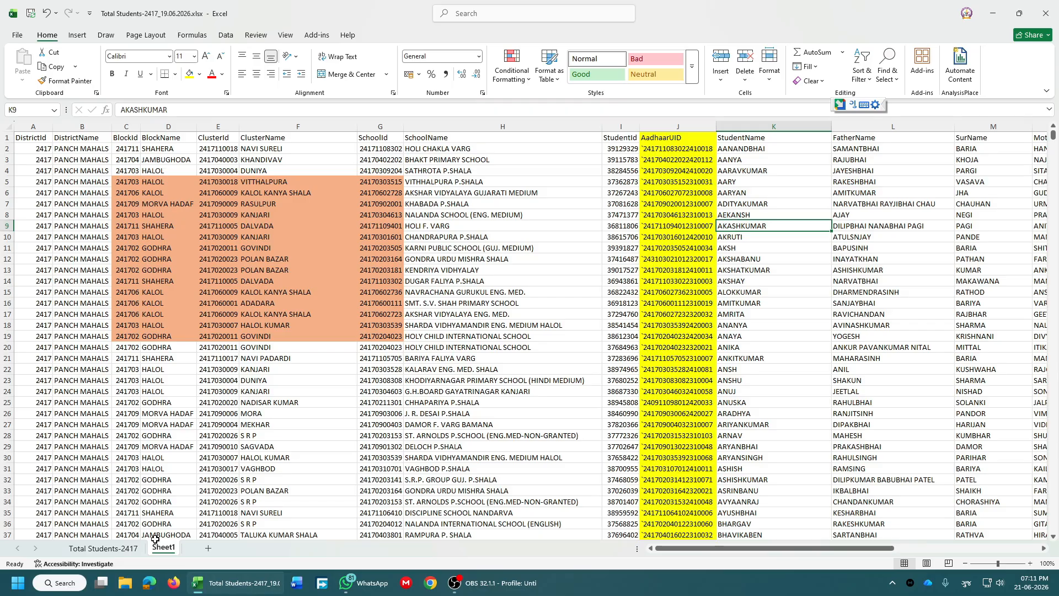
{"action": "left_click", "coordinate": [534, 448]}
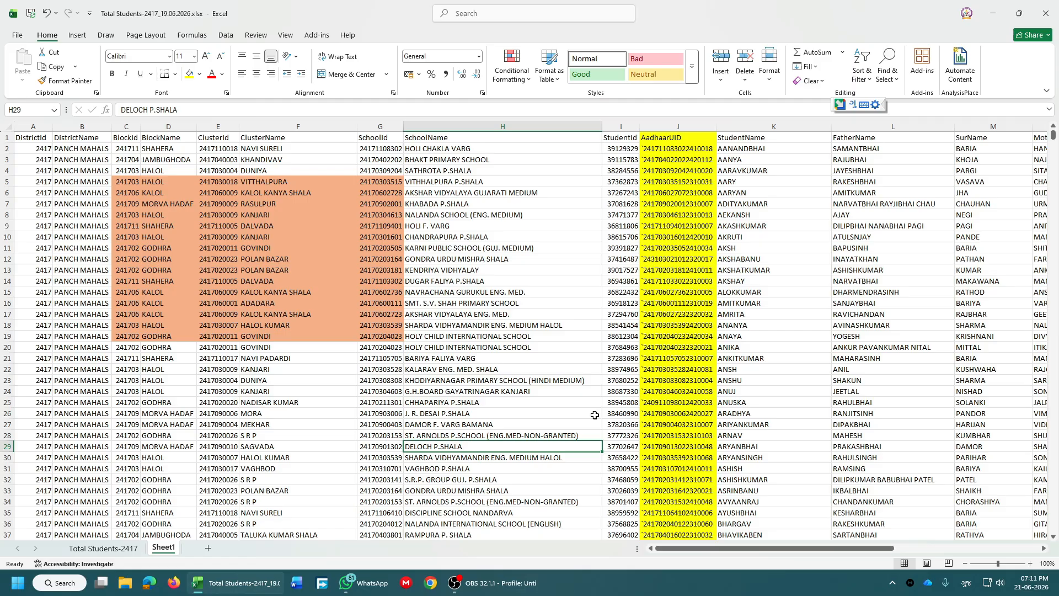
{"action": "left_click", "coordinate": [622, 392]}
{"action": "left_click", "coordinate": [98, 549]}
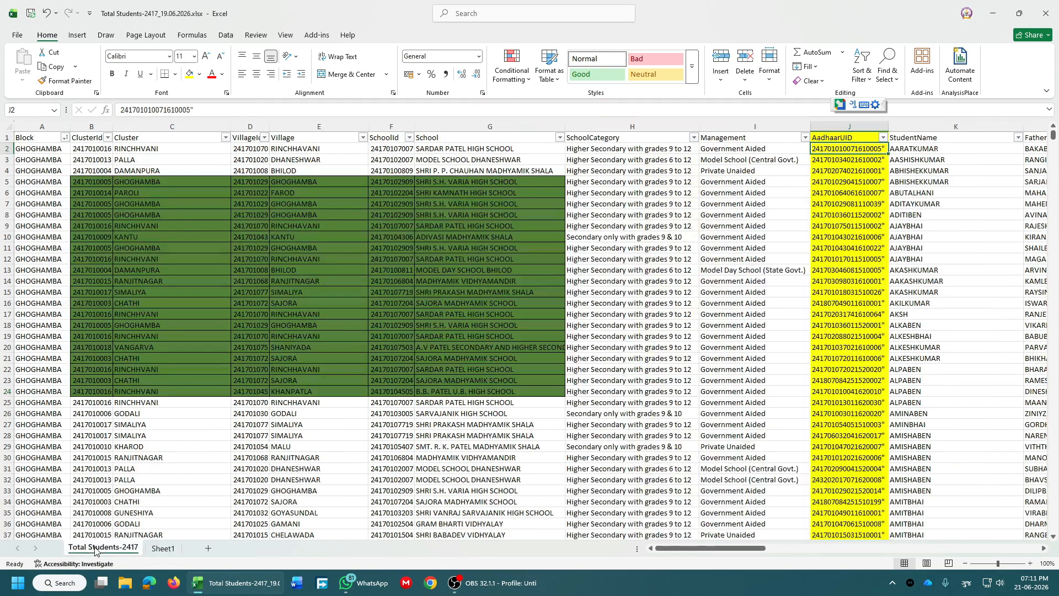
Back on Sheet1, inspect the school, student name and AadhaarUID cells, then select the AadhaarUID column.
{"action": "left_click", "coordinate": [163, 549]}
{"action": "left_click", "coordinate": [453, 238]}
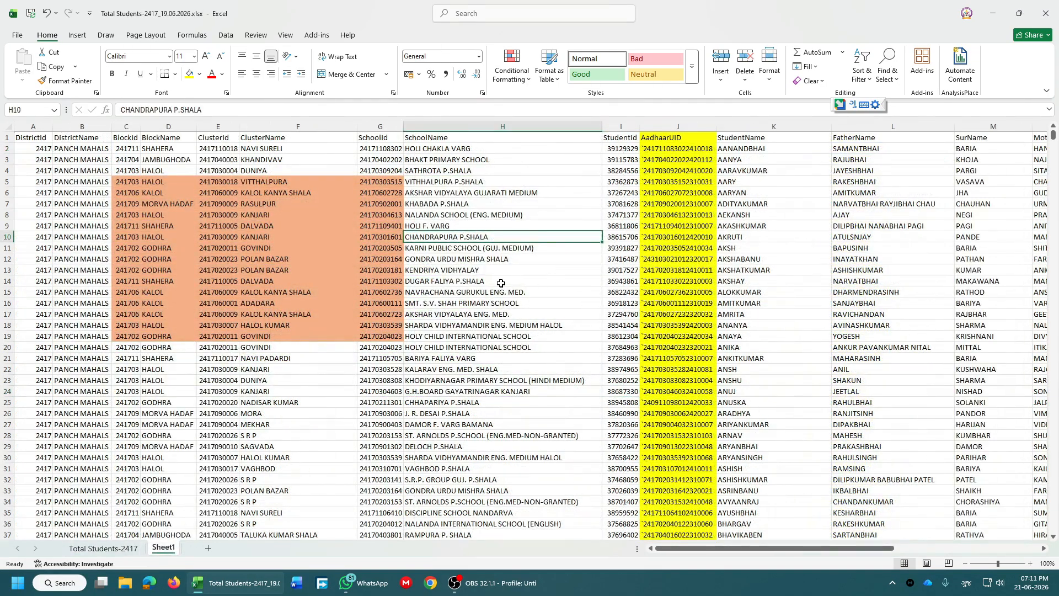
{"action": "scroll", "coordinate": [502, 283], "scroll_direction": "down", "scroll_amount": 4}
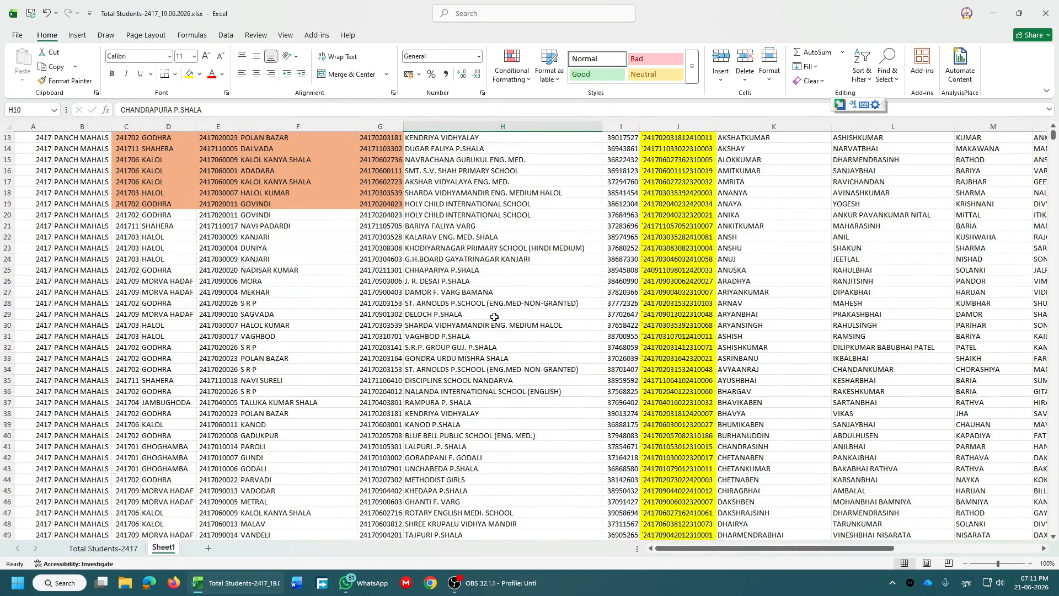
{"action": "scroll", "coordinate": [635, 313], "scroll_direction": "up", "scroll_amount": 4}
{"action": "left_click", "coordinate": [749, 280]}
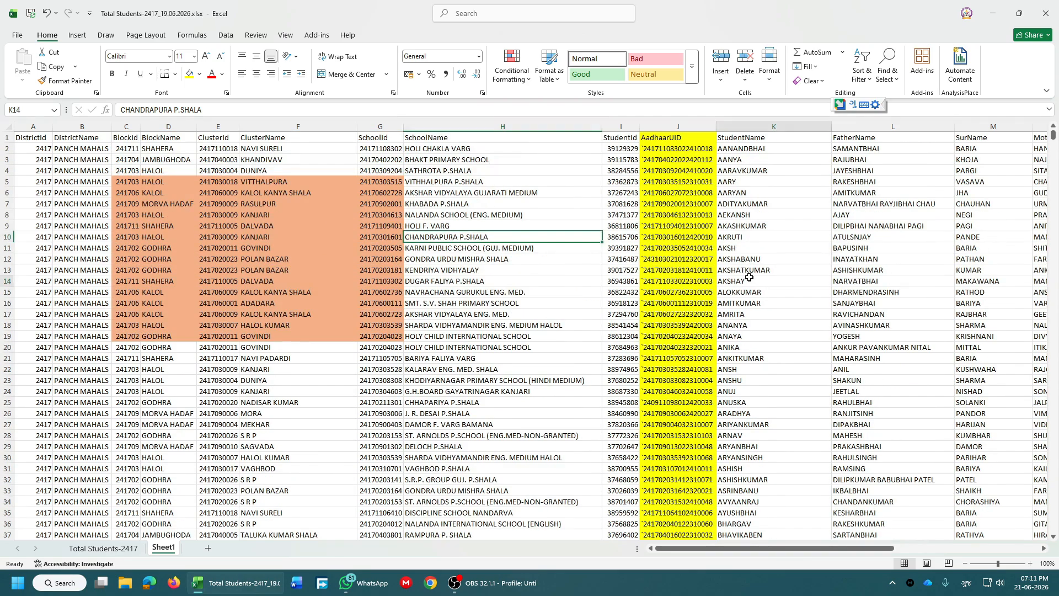
{"action": "left_click", "coordinate": [690, 146]}
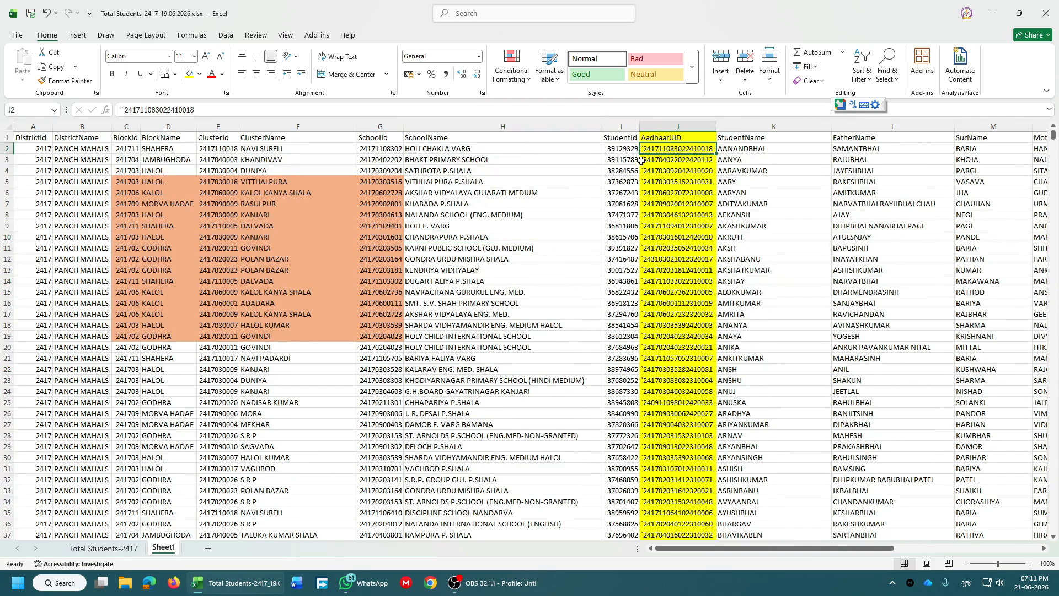
{"action": "left_click", "coordinate": [659, 124]}
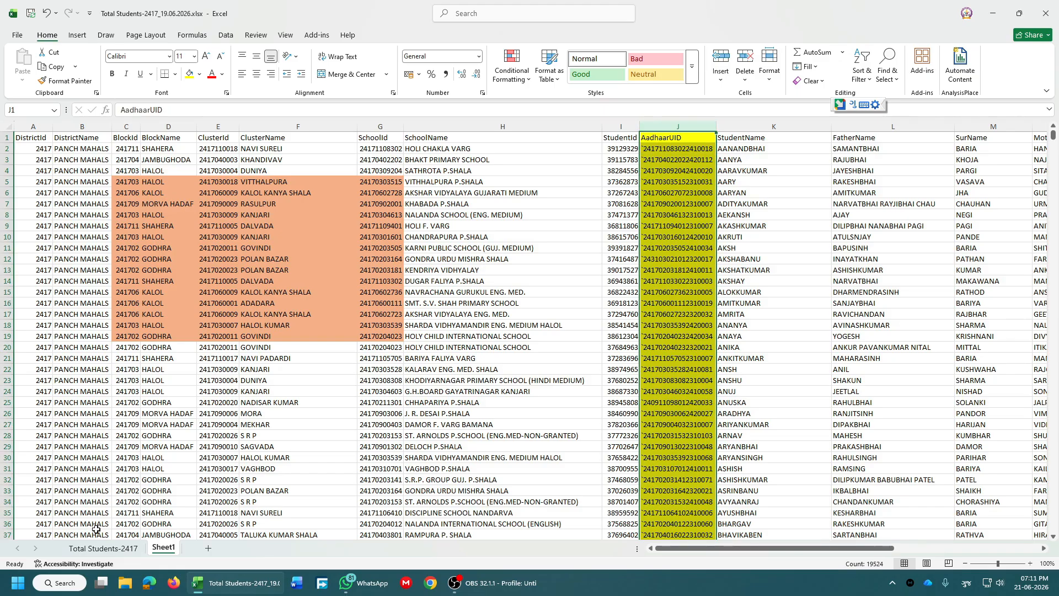
On Total Students-2417, select the AadhaarUID column and switch the keyboard layout to English (India).
{"action": "left_click", "coordinate": [112, 551]}
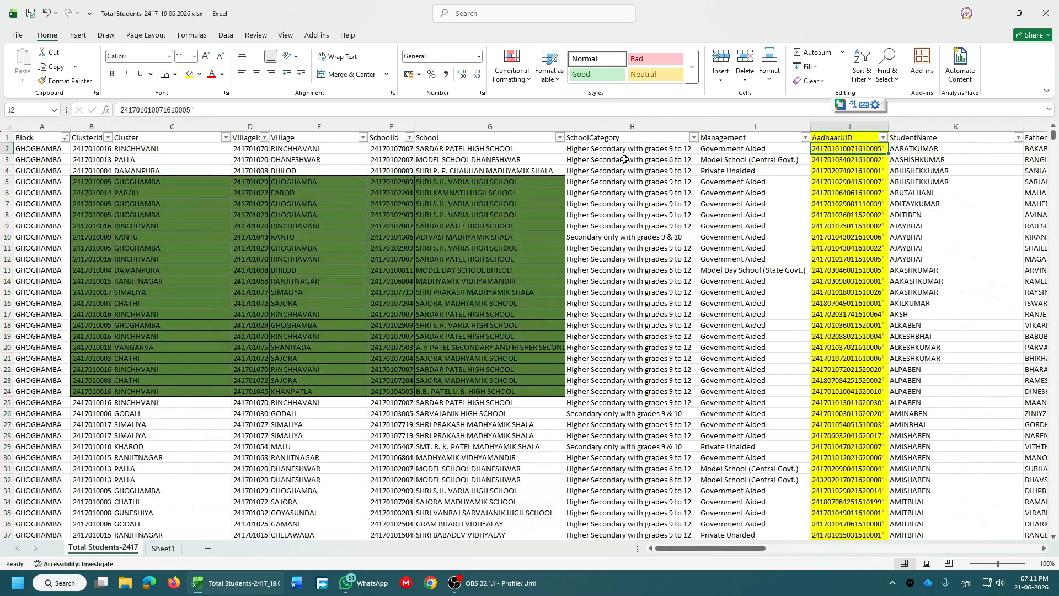
{"action": "left_click", "coordinate": [832, 120]}
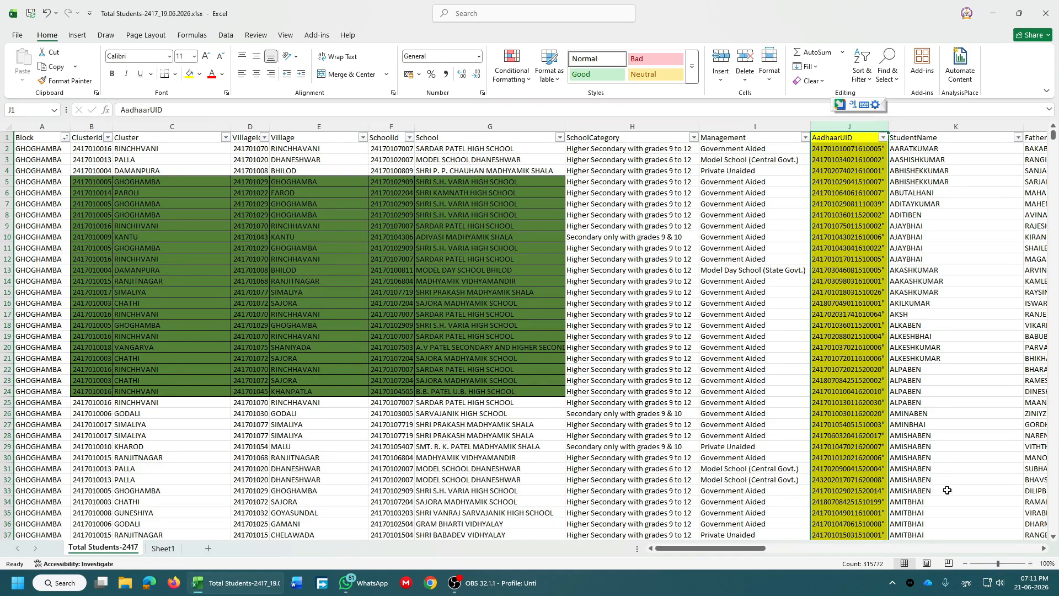
{"action": "left_click", "coordinate": [970, 587]}
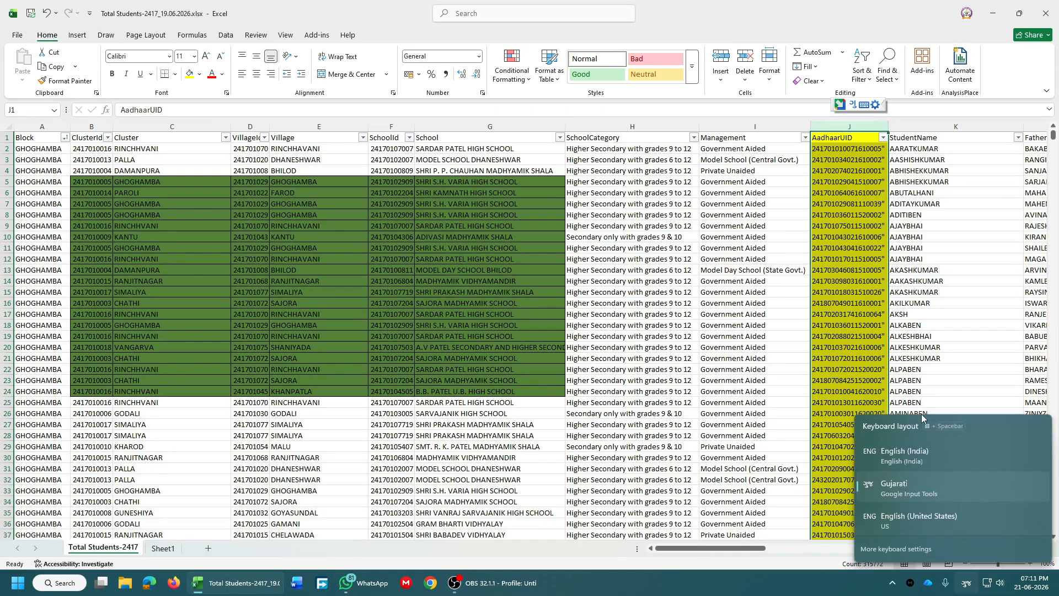
{"action": "left_click", "coordinate": [905, 447]}
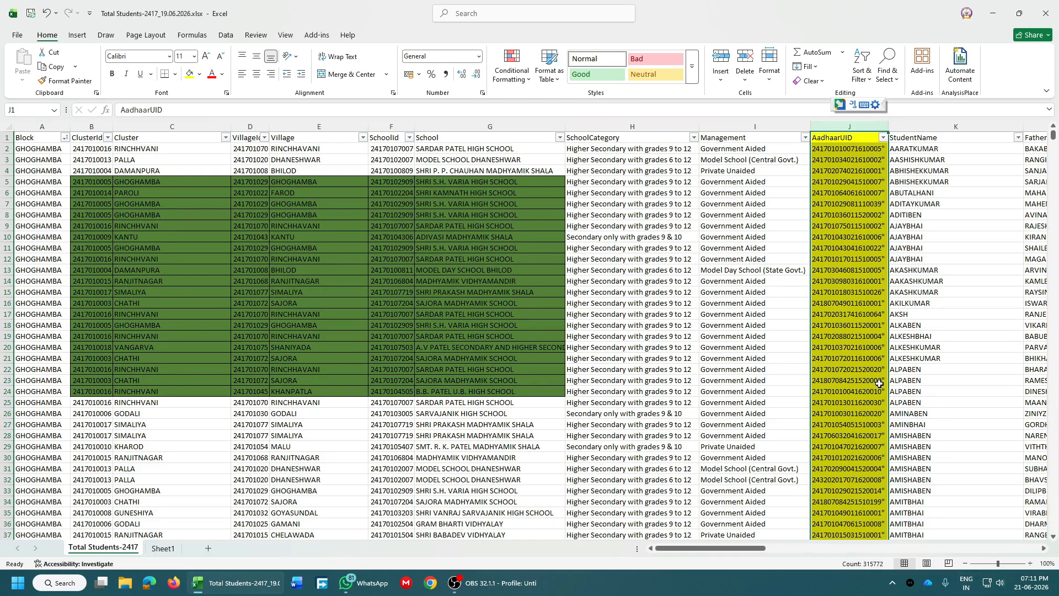
{"action": "left_click", "coordinate": [729, 258]}
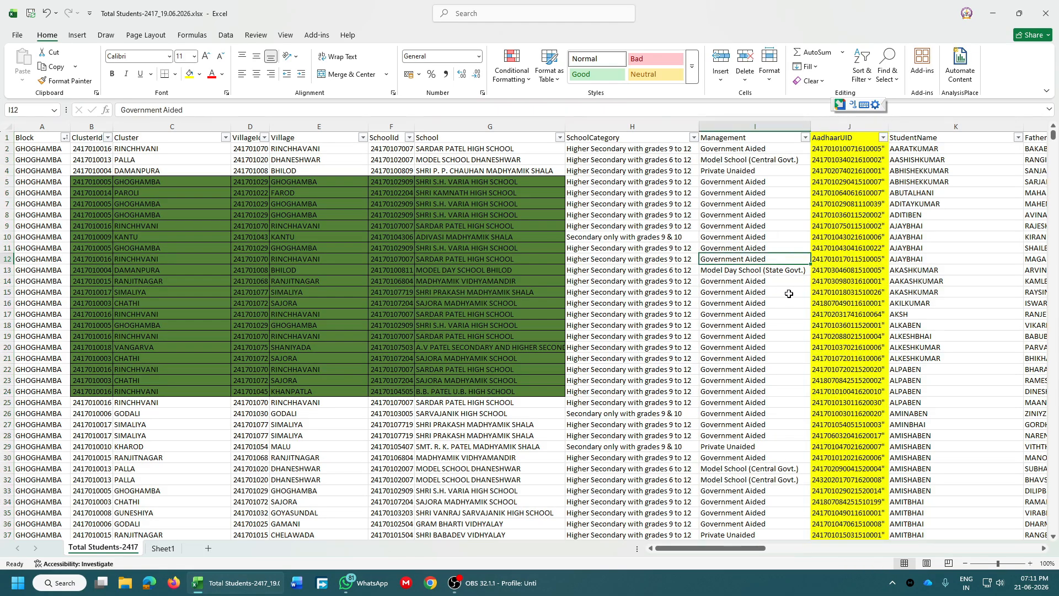
{"action": "left_click", "coordinate": [851, 149]}
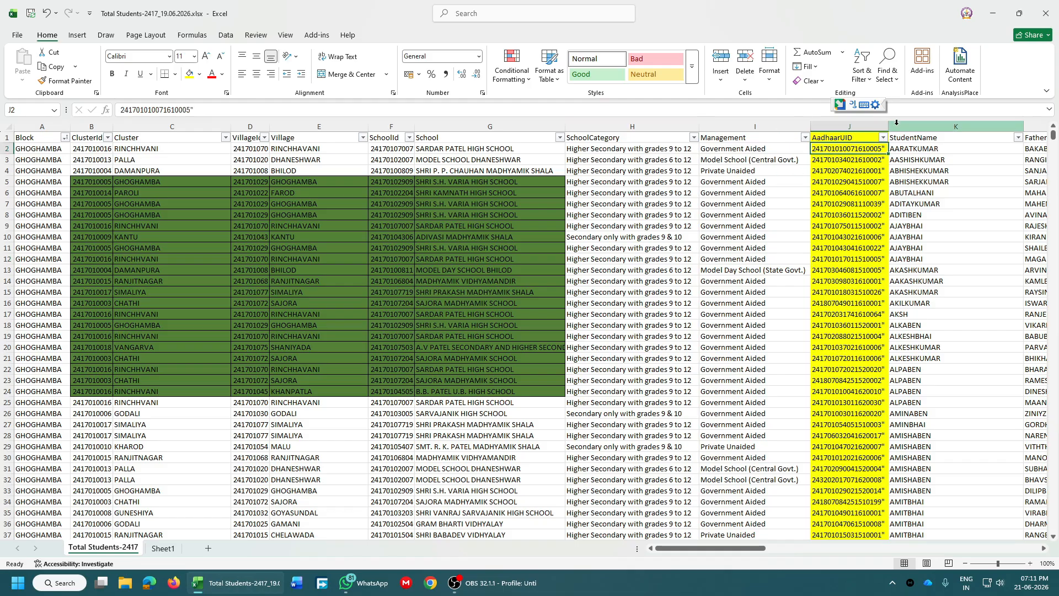
Widen column J so full AadhaarUIDs show, then return to Sheet1's first AadhaarUID entry.
{"action": "left_click_drag", "start_coordinate": [889, 126], "coordinate": [904, 127]}
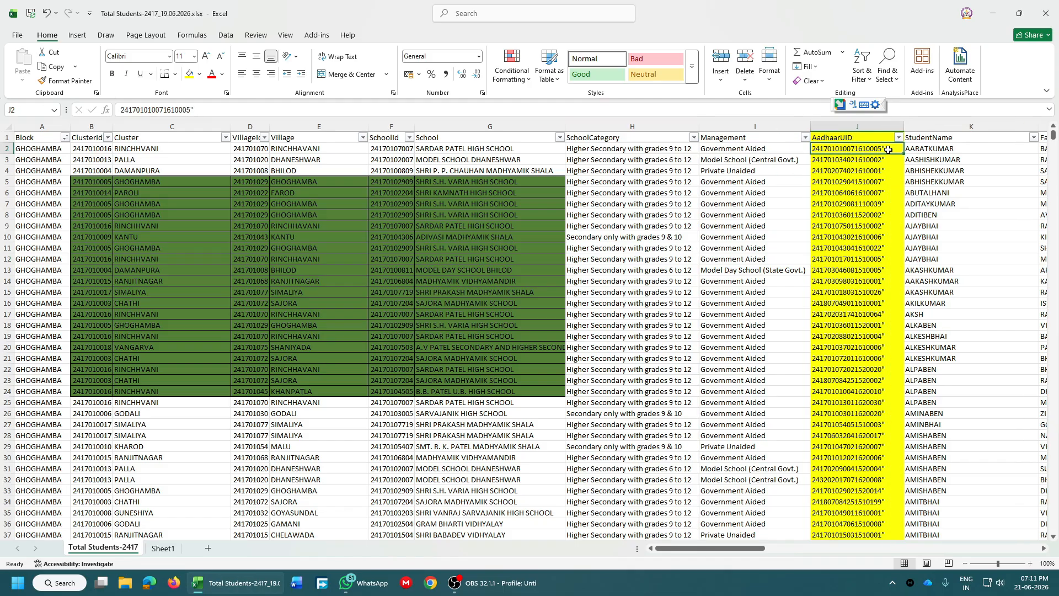
{"action": "left_click", "coordinate": [873, 226]}
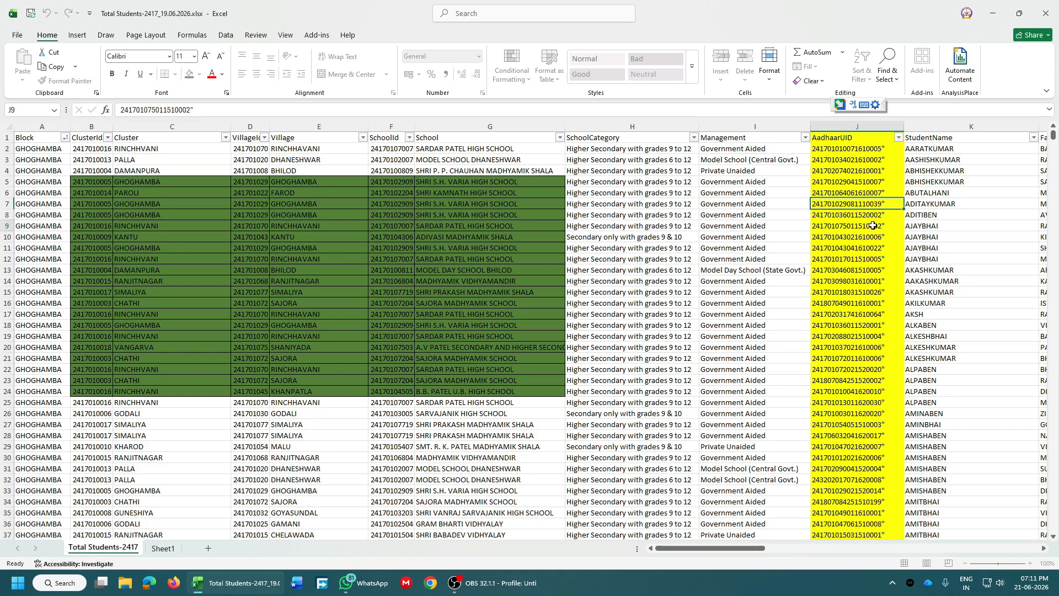
{"action": "left_click", "coordinate": [164, 549]}
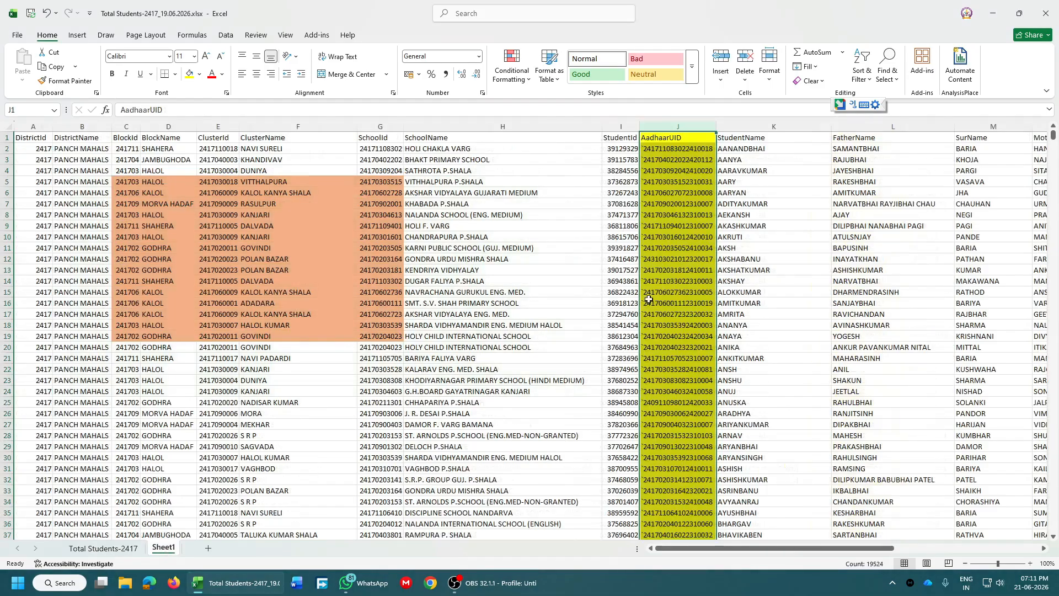
{"action": "left_click", "coordinate": [690, 150]}
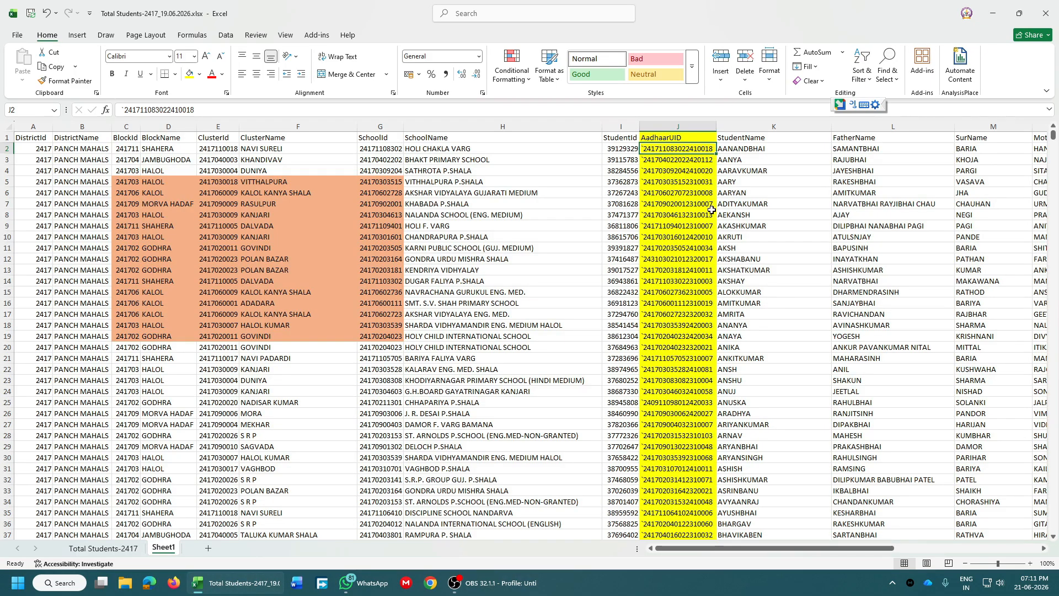
Insert three blank columns at K so StudentName moves to column N, then select K1.
{"action": "left_click", "coordinate": [684, 173]}
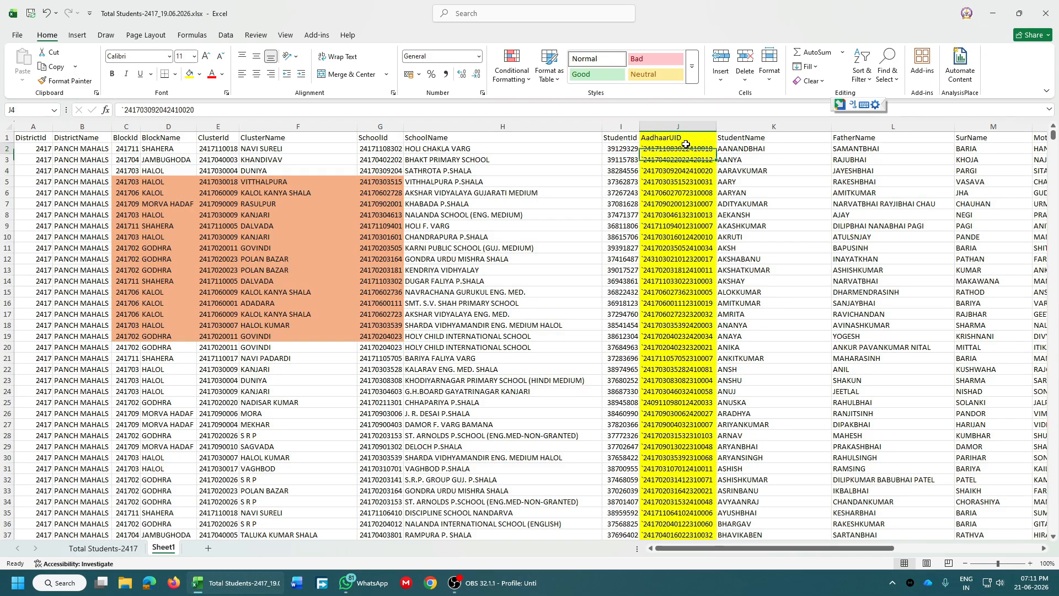
{"action": "left_click", "coordinate": [735, 126]}
{"action": "right_click", "coordinate": [736, 127]}
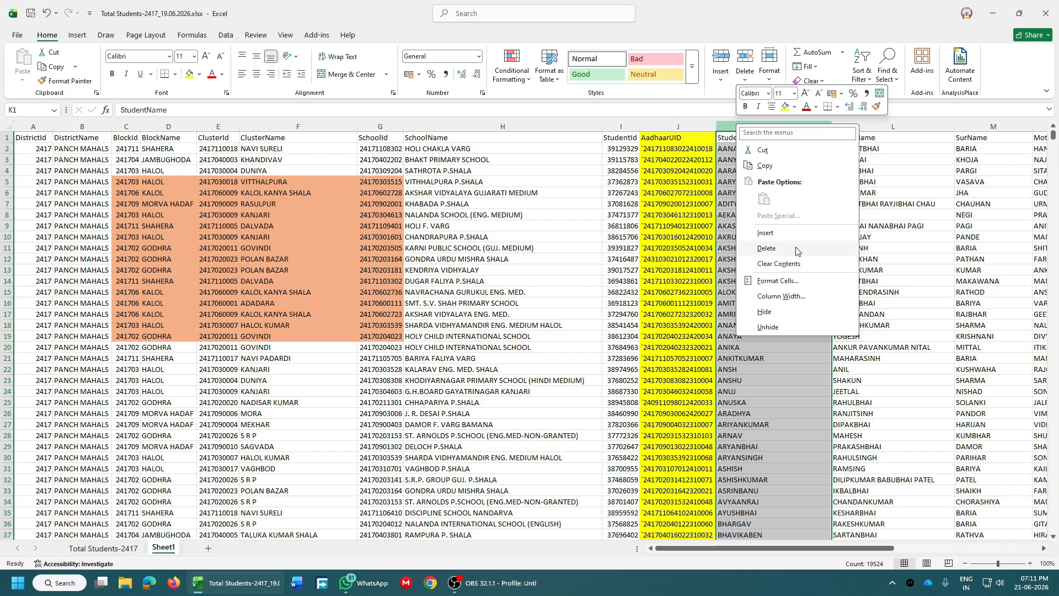
{"action": "left_click", "coordinate": [778, 233]}
{"action": "right_click", "coordinate": [735, 133]}
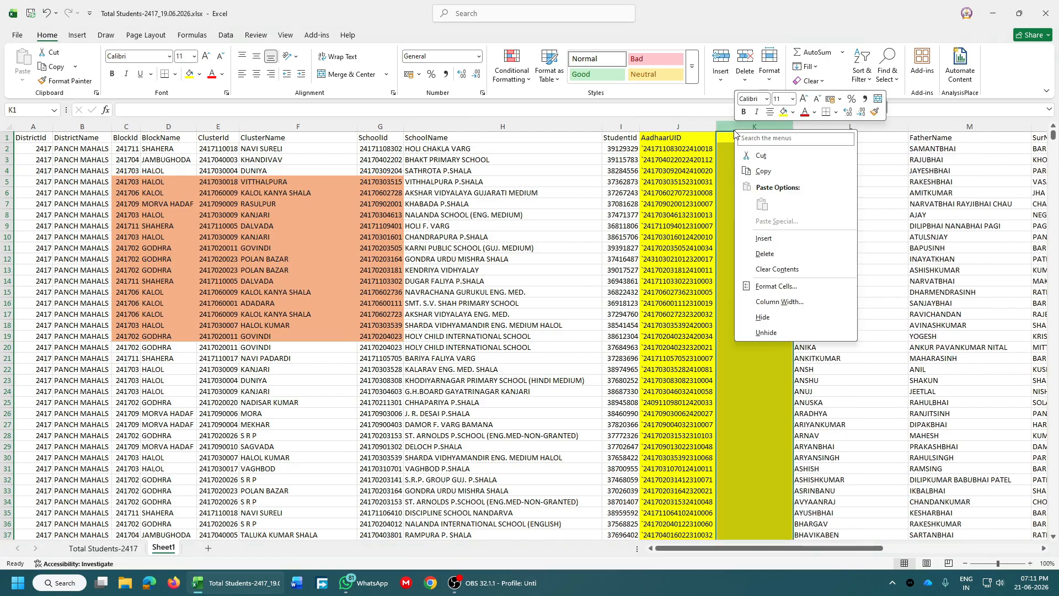
{"action": "left_click", "coordinate": [764, 238]}
{"action": "right_click", "coordinate": [759, 127]}
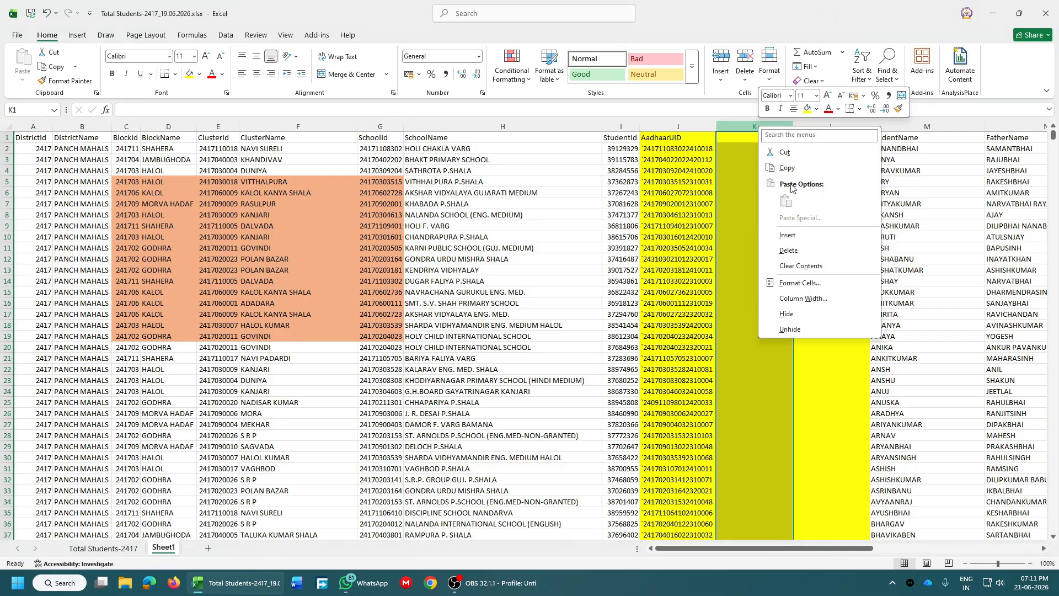
{"action": "left_click", "coordinate": [797, 235]}
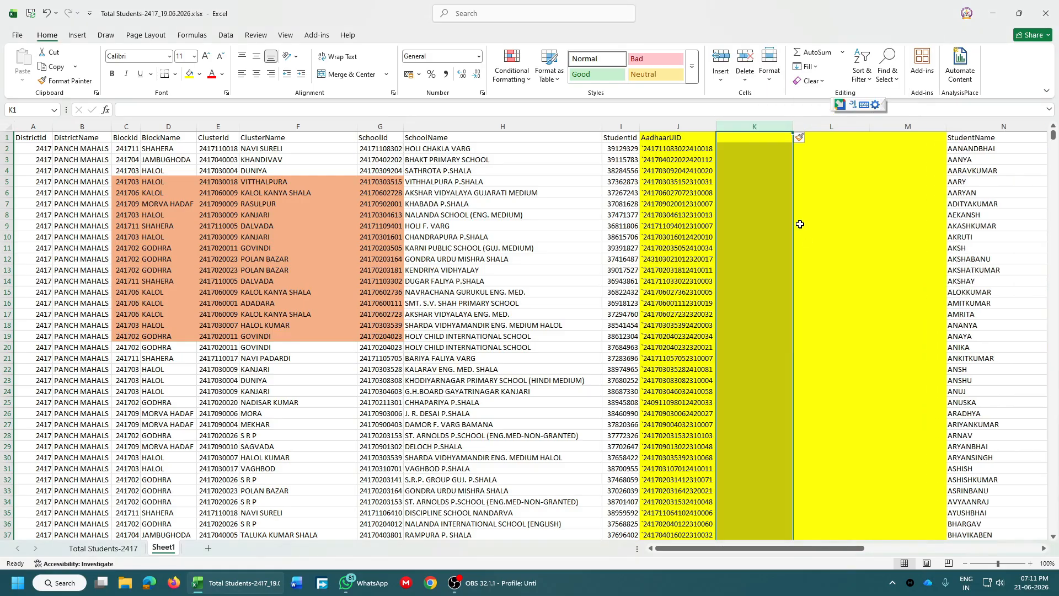
{"action": "left_click", "coordinate": [782, 182]}
{"action": "left_click", "coordinate": [760, 138]}
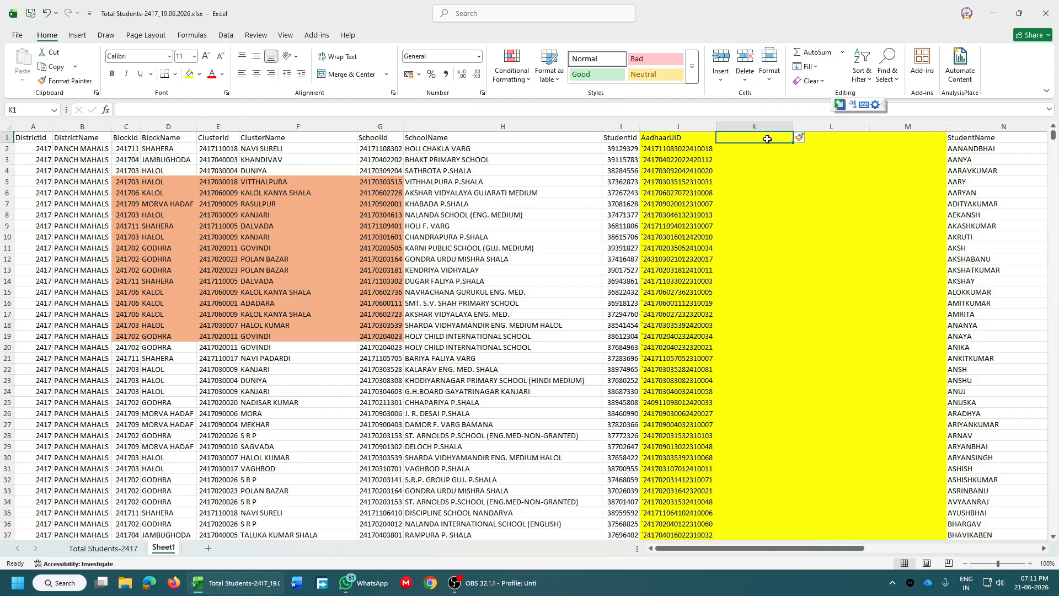
Delete the leading backtick from the AadhaarUID in cell J2.
{"action": "key", "text": "Left"}
{"action": "key", "text": "Down"}
{"action": "key", "text": "Right"}
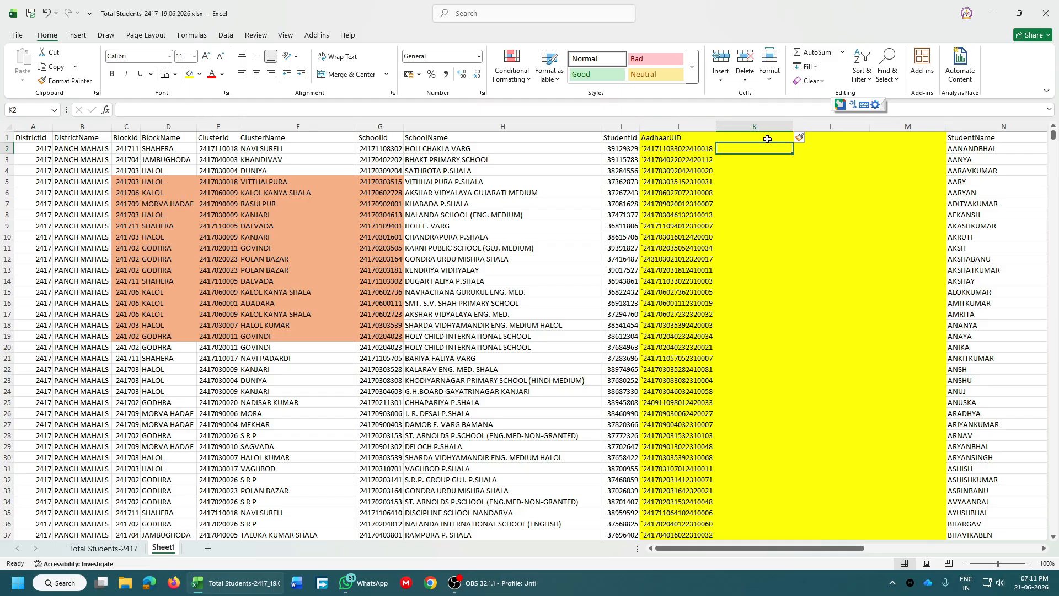
{"action": "key", "text": "Left"}
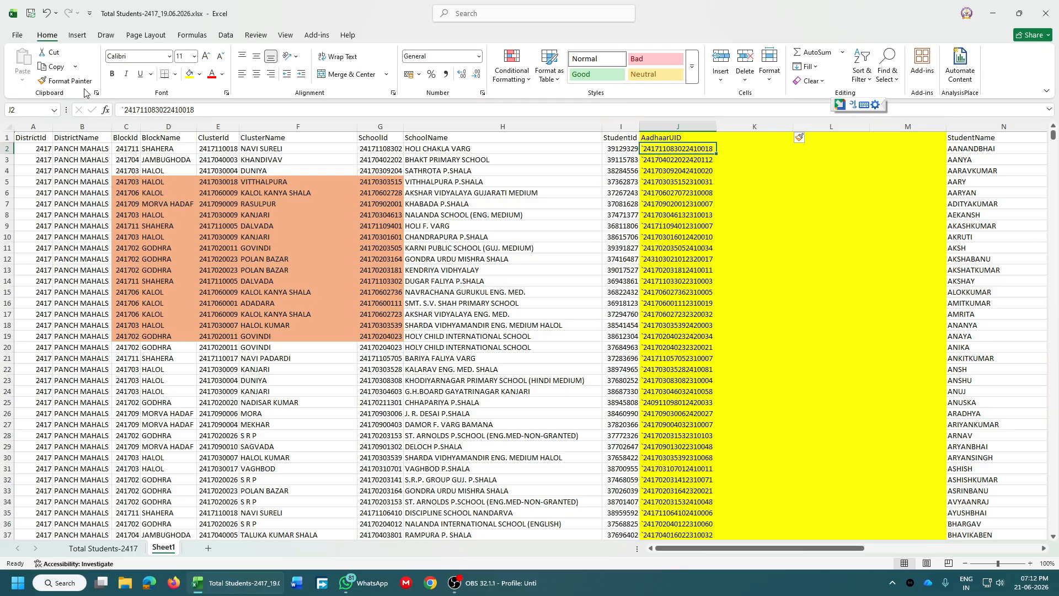
{"action": "left_click", "coordinate": [123, 110]}
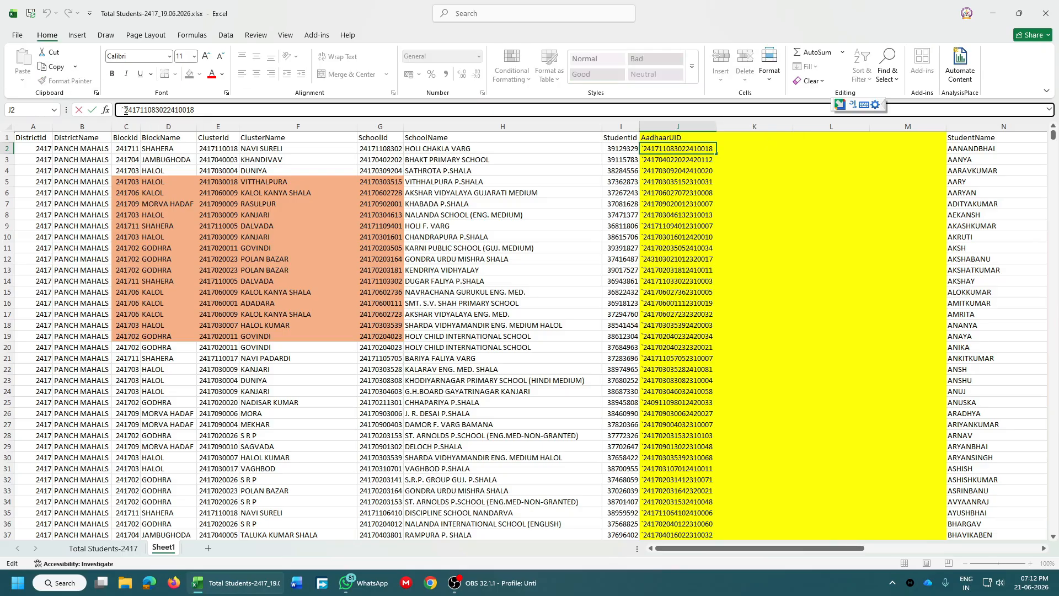
{"action": "left_click_drag", "start_coordinate": [125, 110], "coordinate": [120, 109]}
{"action": "key", "text": "Delete"}
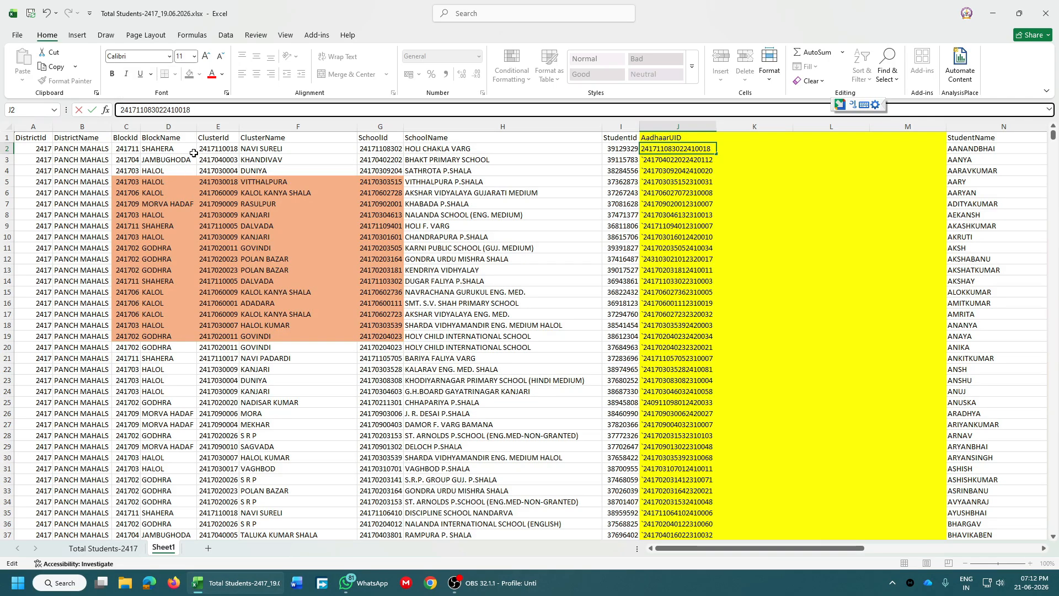
{"action": "key", "text": "ctrl+Return"}
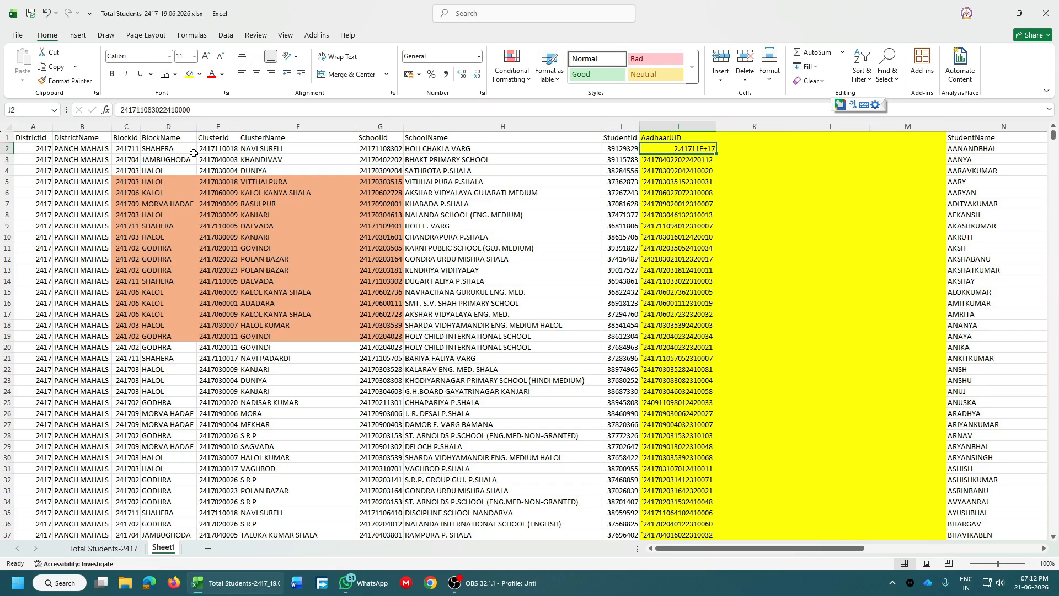
Undo the number conversion so J2 keeps its original full text AadhaarUID.
{"action": "key", "text": "F2"}
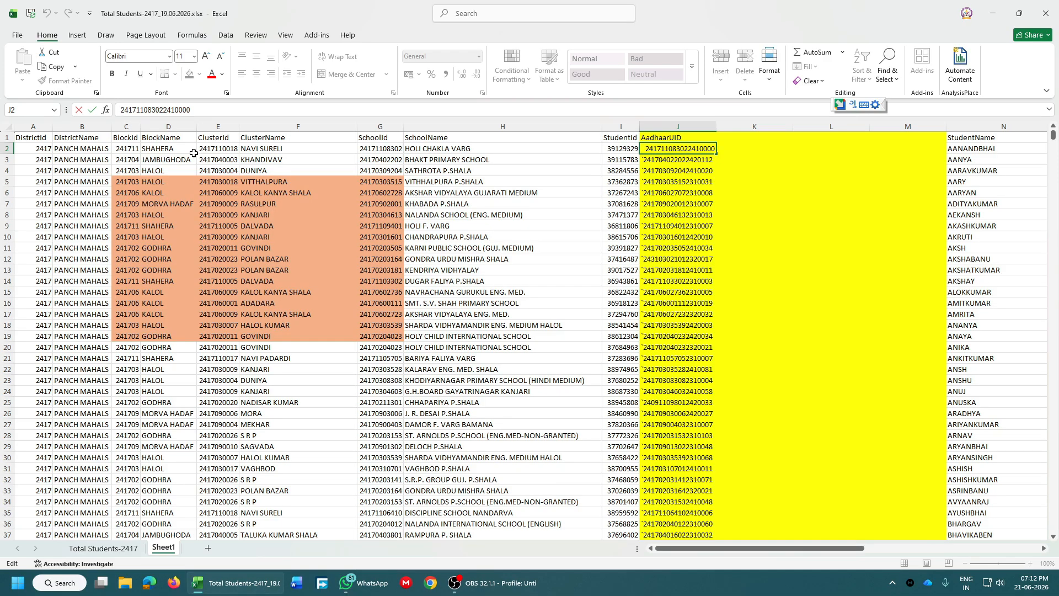
{"action": "key", "text": "Return"}
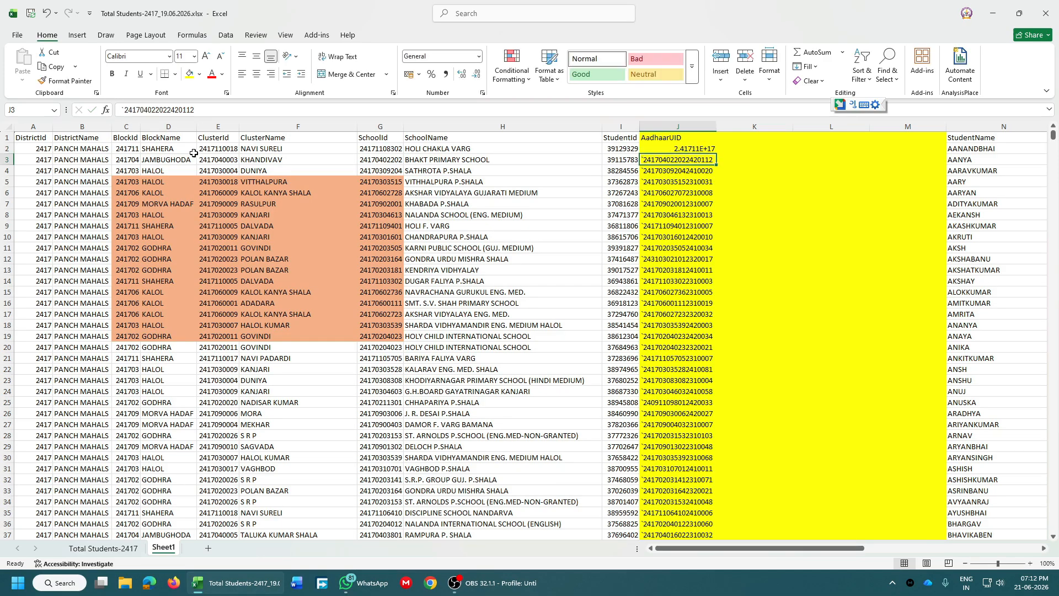
{"action": "key", "text": "ctrl+z"}
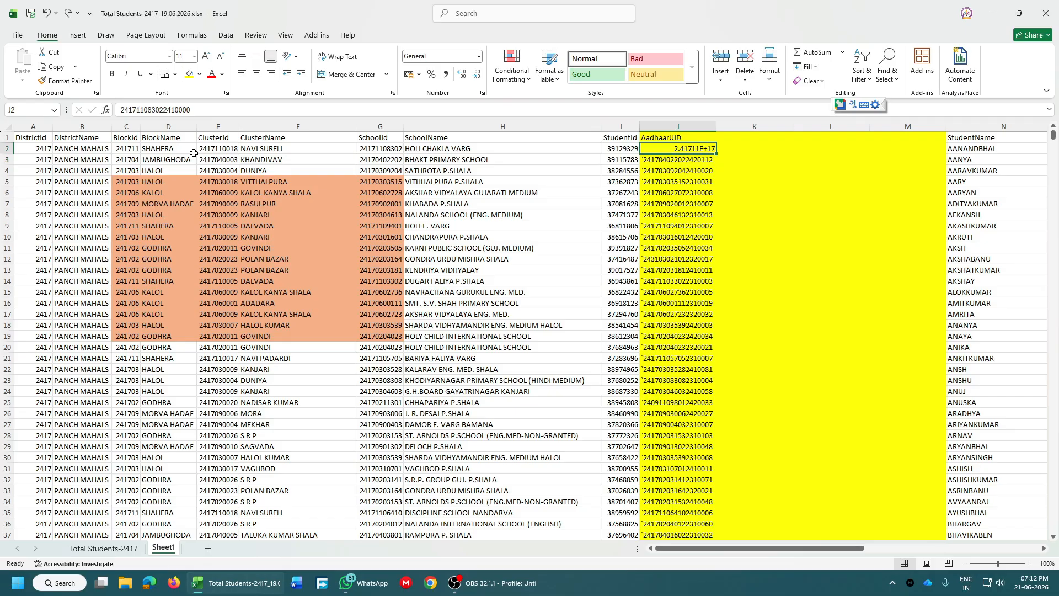
{"action": "key", "text": "ctrl+z"}
{"action": "key", "text": "Right"}
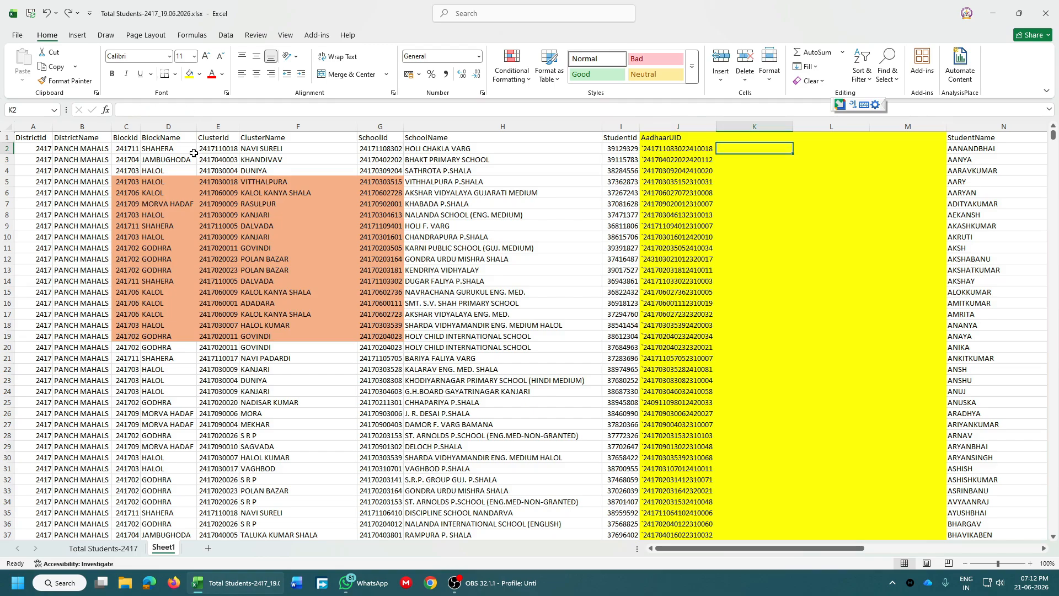
Enter =CONCATENATE(J2,"""") in K2, accepting Excel's correction, to append a double quote.
{"action": "type", "text": "=cp"}
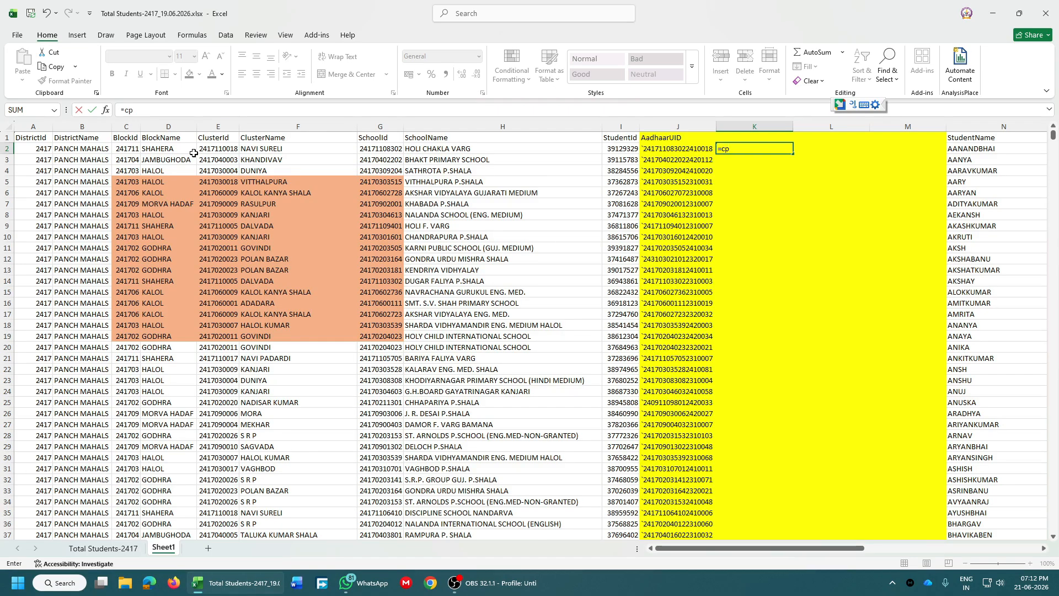
{"action": "key", "text": "BackSpace"}
{"action": "type", "text": "onc"}
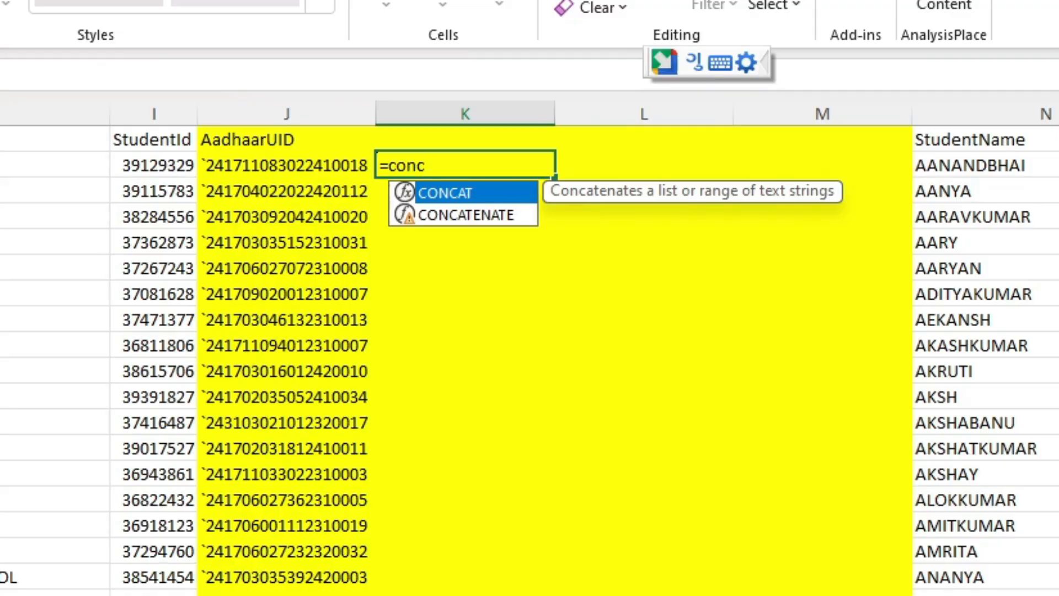
{"action": "key", "text": "Down"}
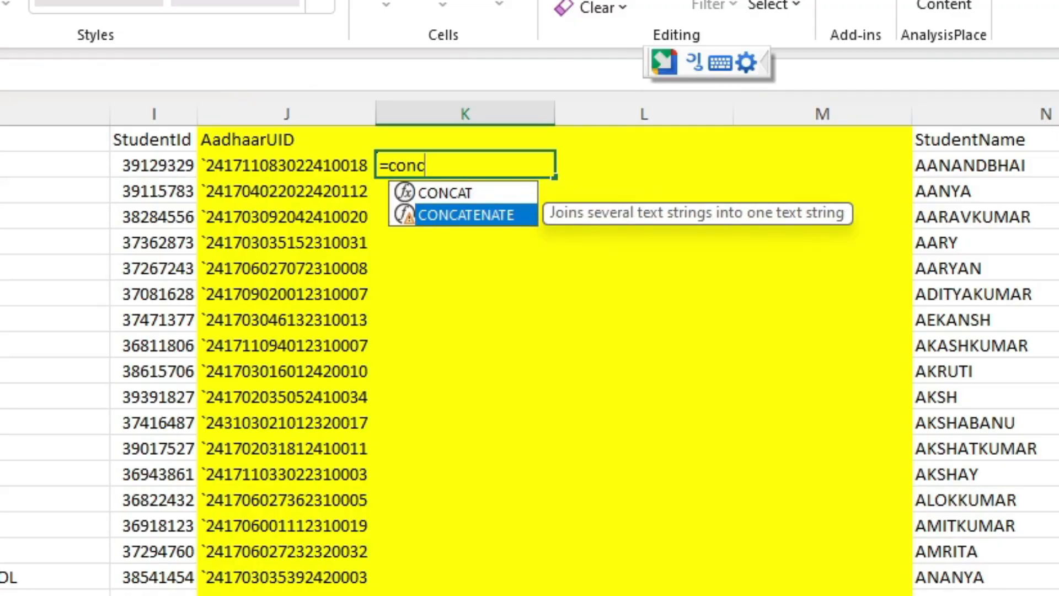
{"action": "key", "text": "Tab"}
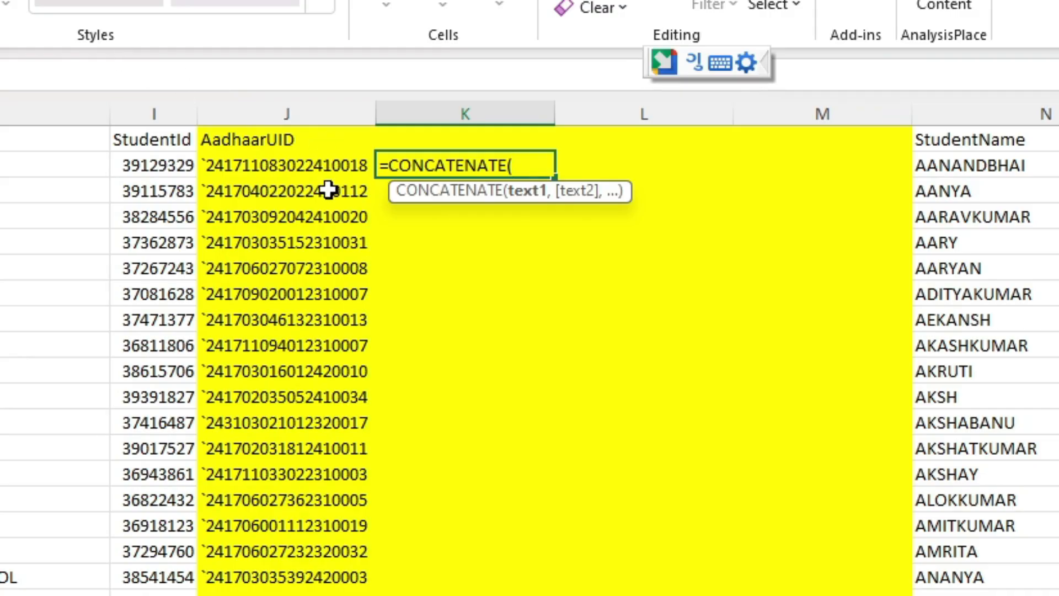
{"action": "left_click", "coordinate": [321, 171]}
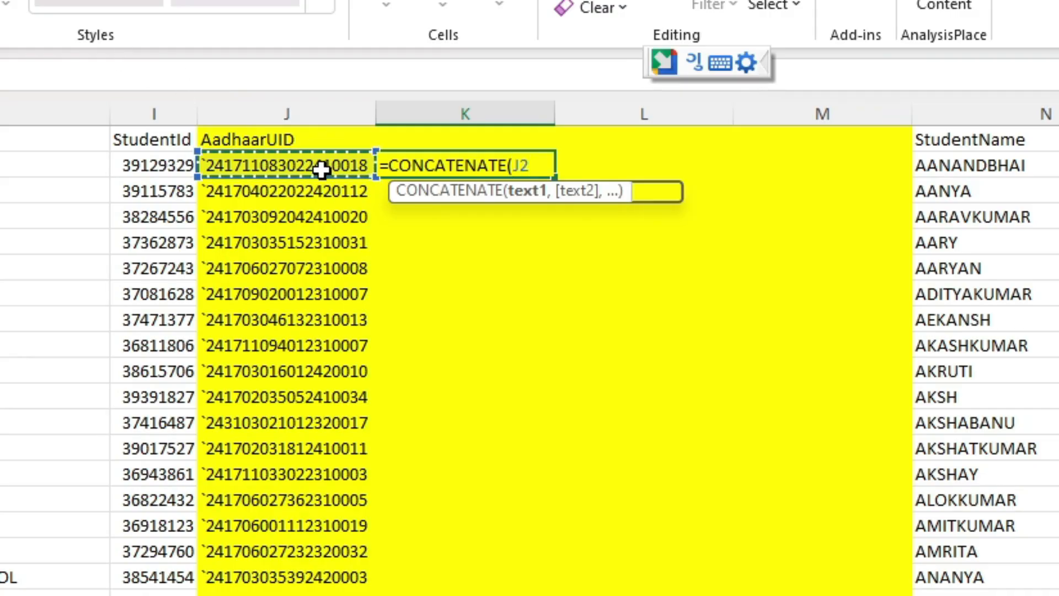
{"action": "type", "text": ",\"\"\""}
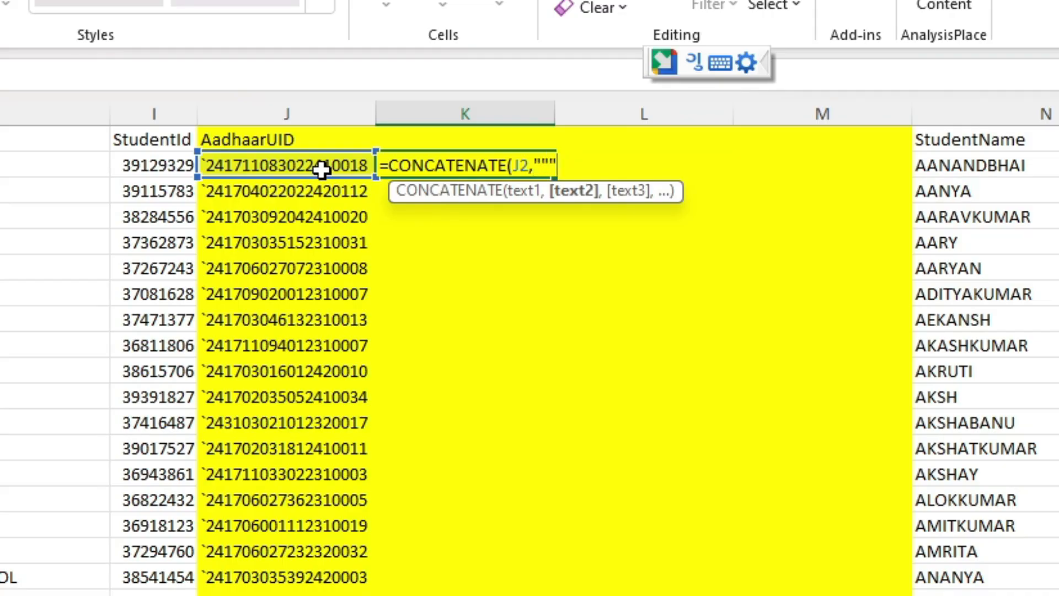
{"action": "type", "text": ")"}
{"action": "key", "text": "Return"}
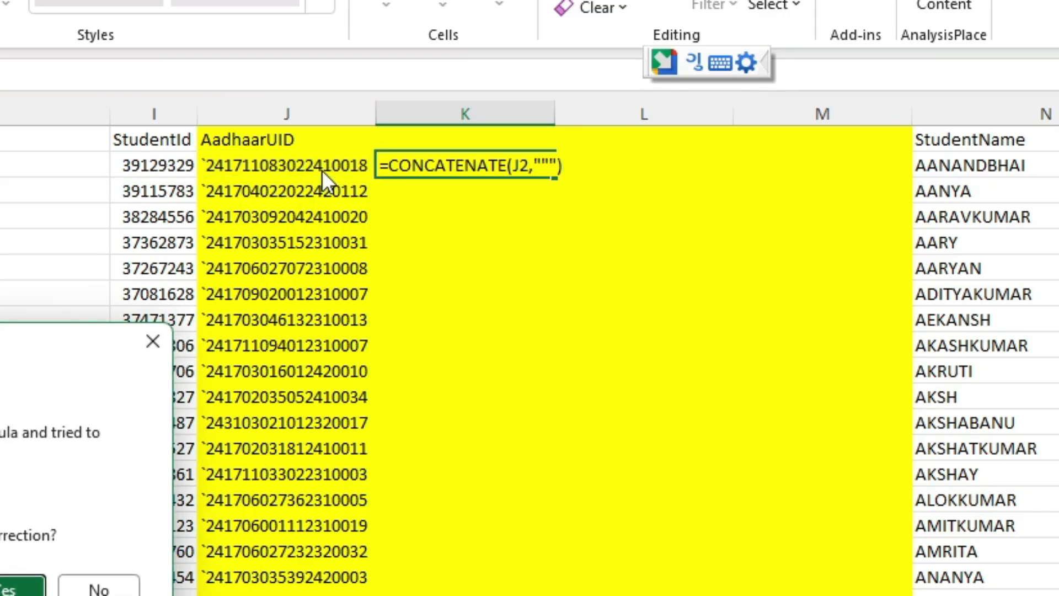
{"action": "key", "text": "Return"}
{"action": "key", "text": "Up"}
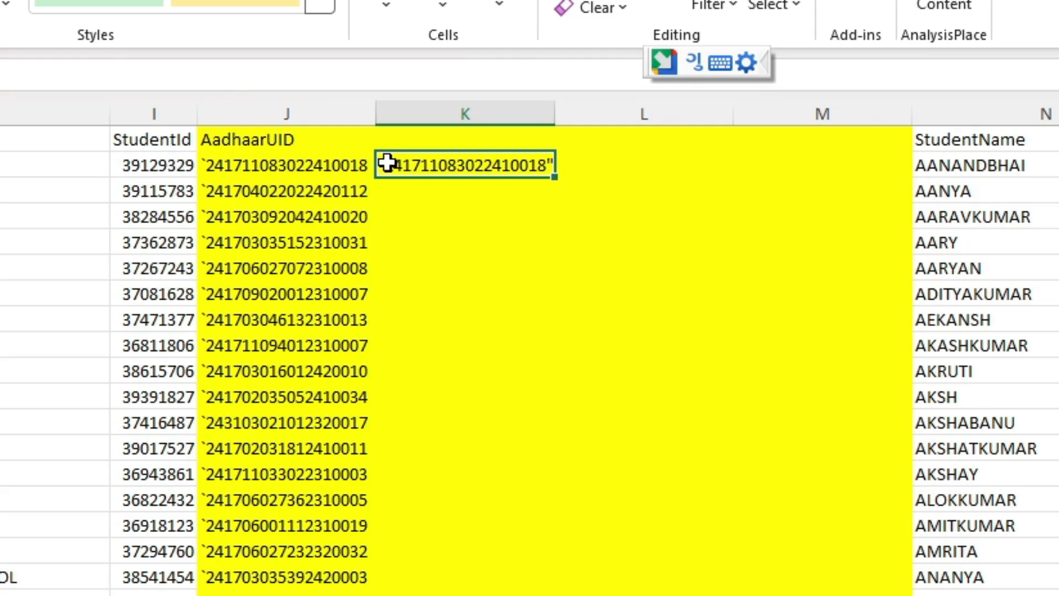
Compare the result against J2's full contents in the formula bar.
{"action": "left_click", "coordinate": [279, 161]}
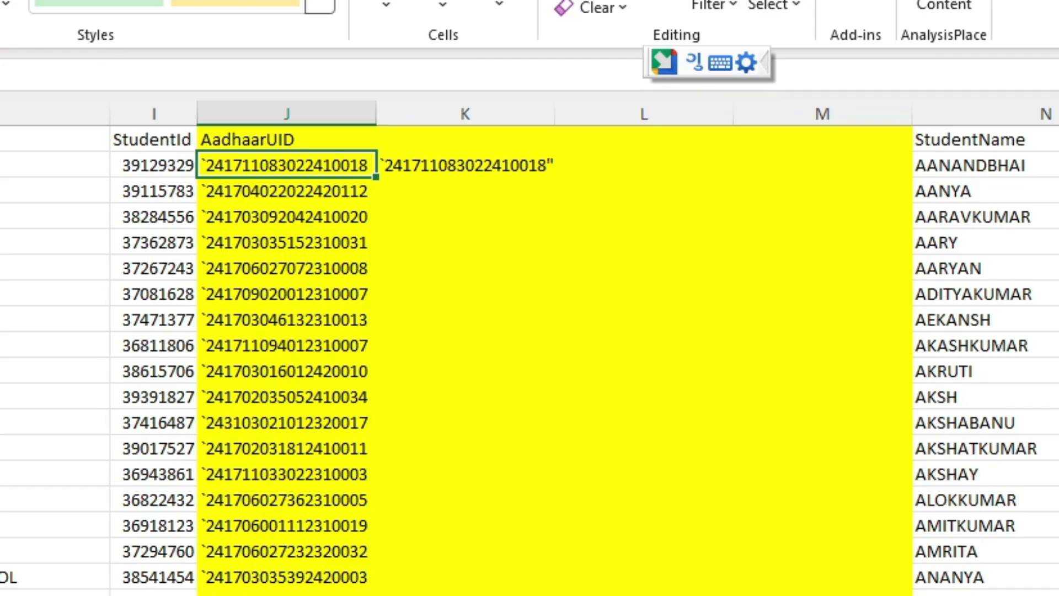
{"action": "left_click", "coordinate": [5, 74]}
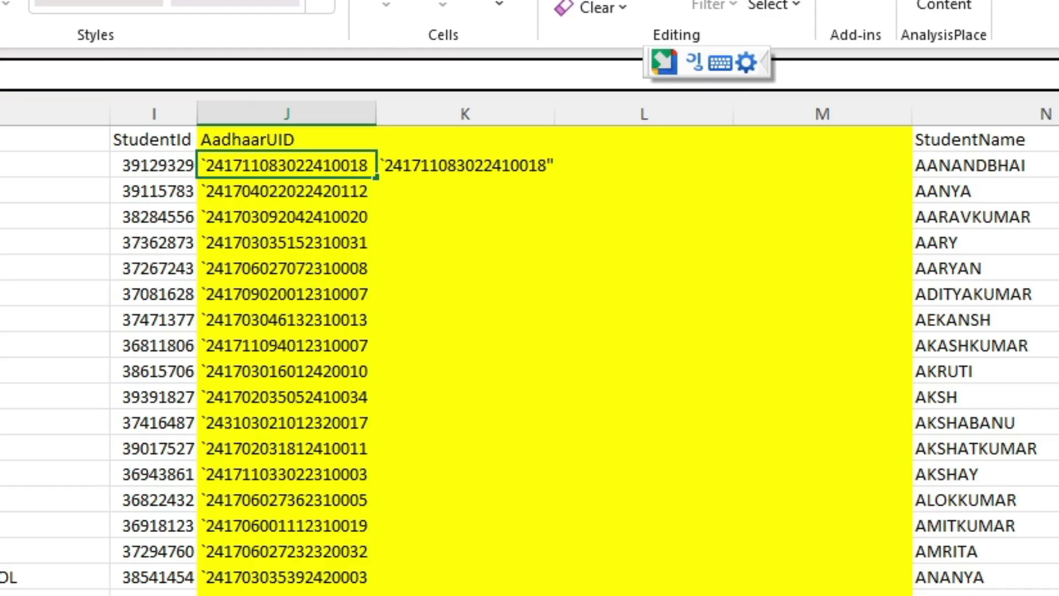
{"action": "left_click", "coordinate": [683, 161]}
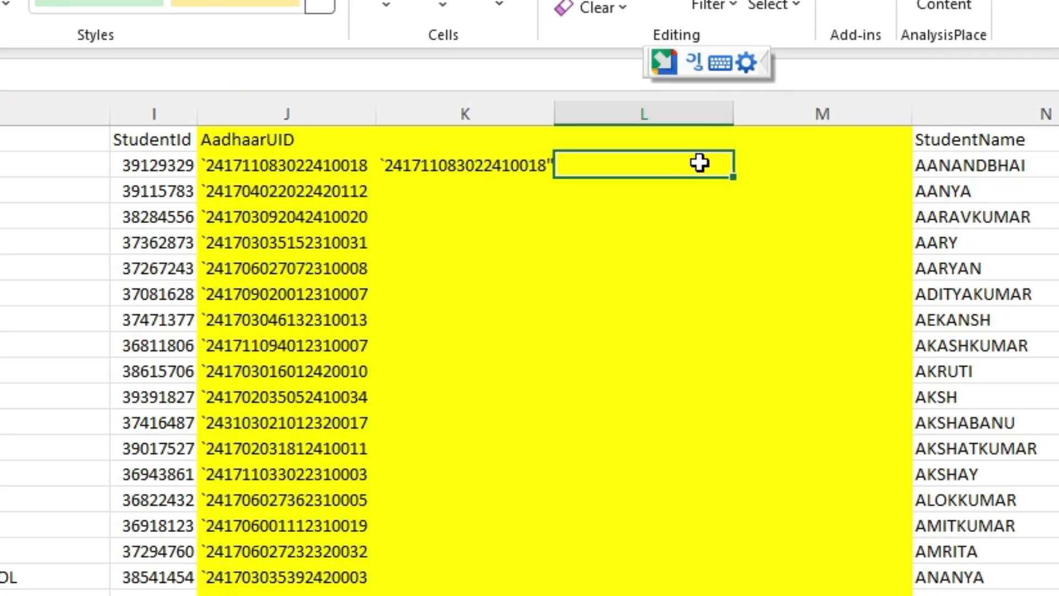
Enter =TEXTSPLIT(K2,"`") in L2 to split the value at the backtick.
{"action": "type", "text": "=spli"}
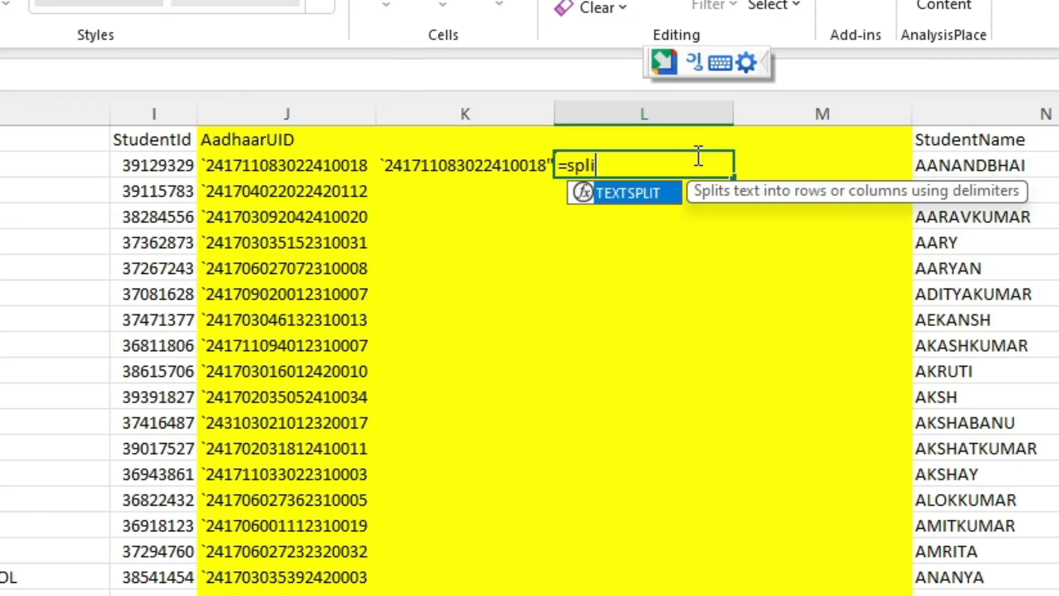
{"action": "key", "text": "Tab"}
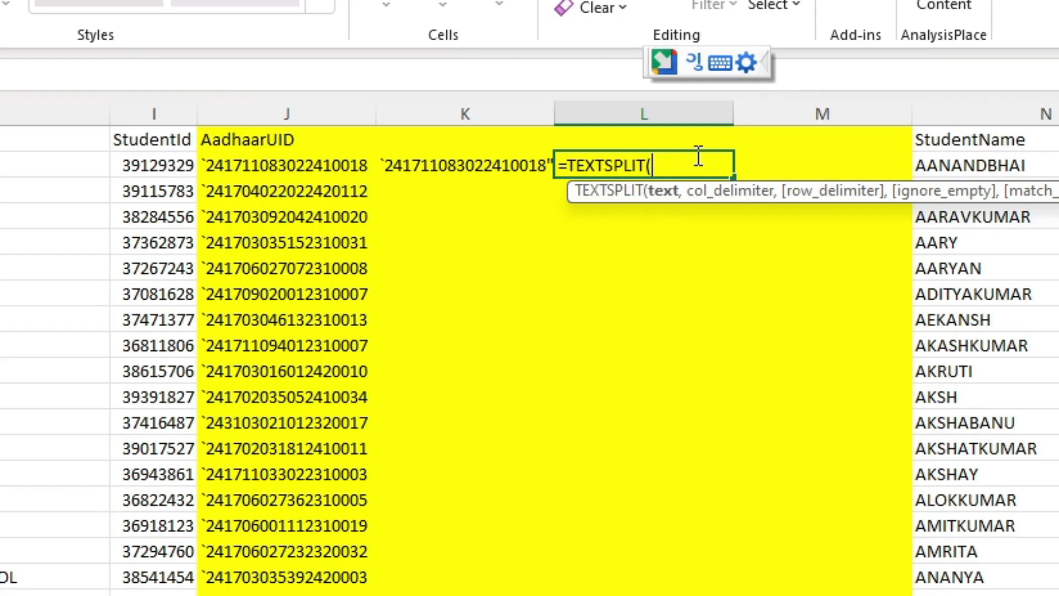
{"action": "key", "text": "Left"}
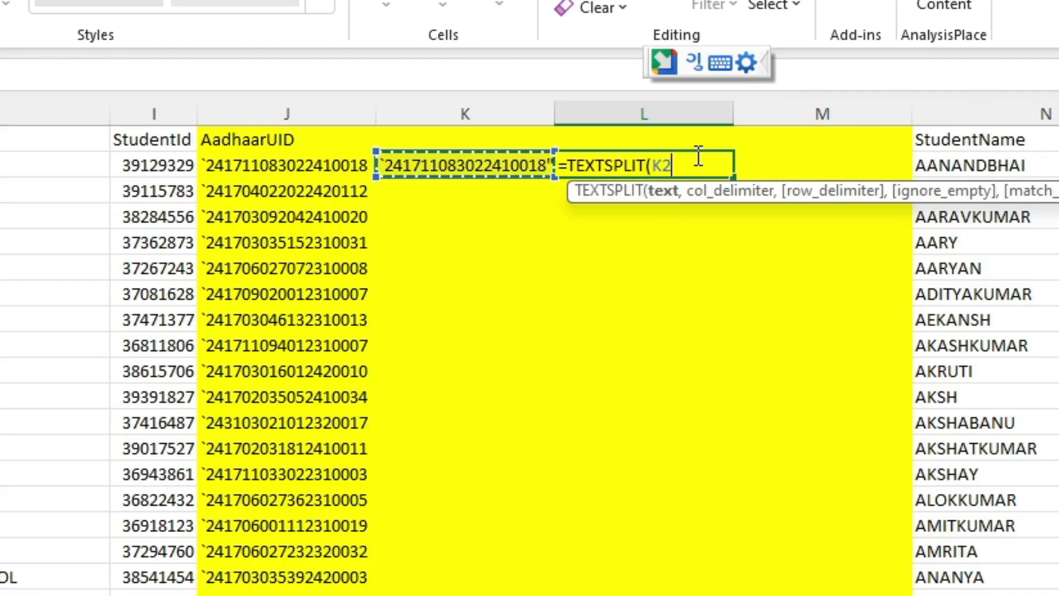
{"action": "type", "text": ",\"\""}
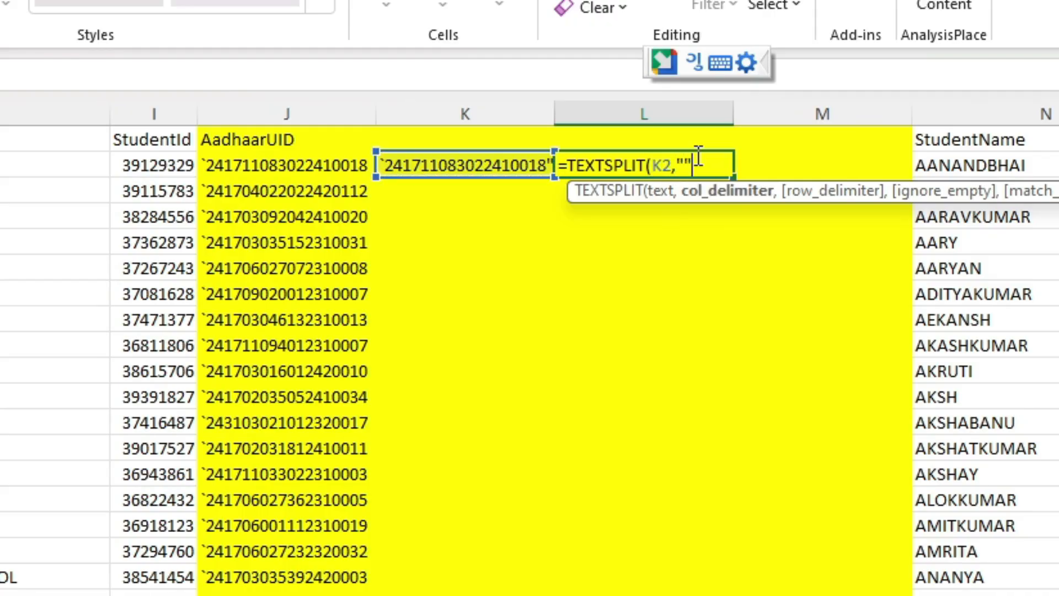
{"action": "key", "text": "BackSpace"}
{"action": "type", "text": "`\")"}
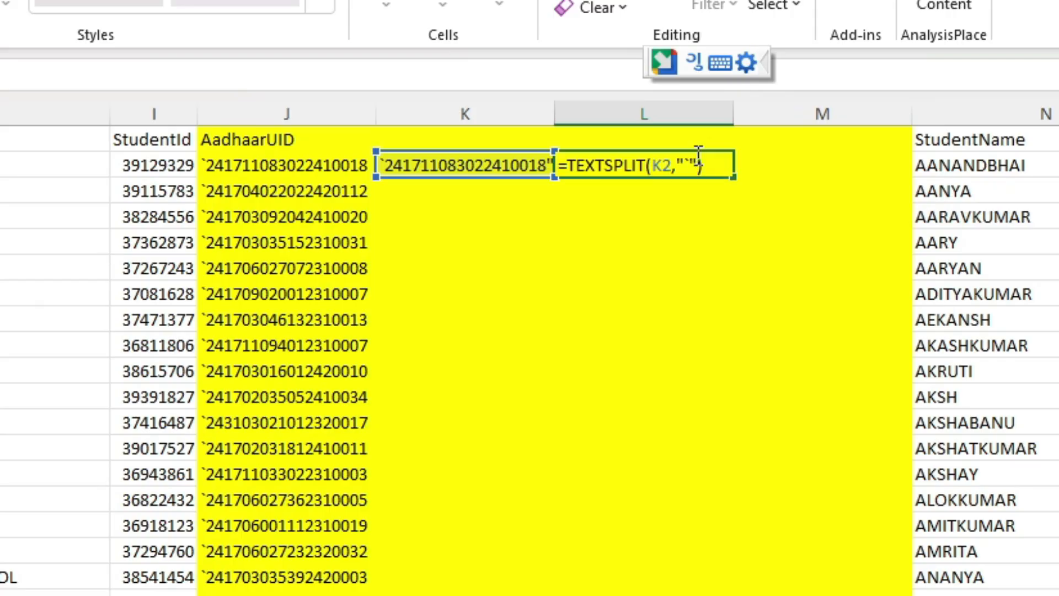
{"action": "key", "text": "Return"}
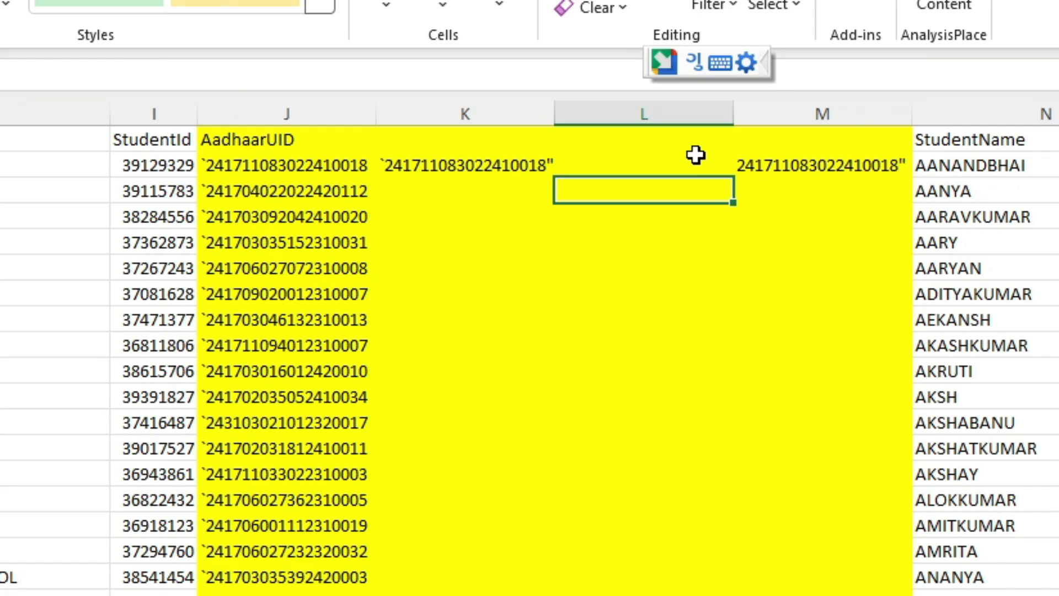
Copy the K2:M2 formulas and paste them from K3 down to the last student row.
{"action": "left_click", "coordinate": [696, 155]}
{"action": "key", "text": "Left"}
{"action": "key", "text": "shift+Right"}
{"action": "key", "text": "shift+Right"}
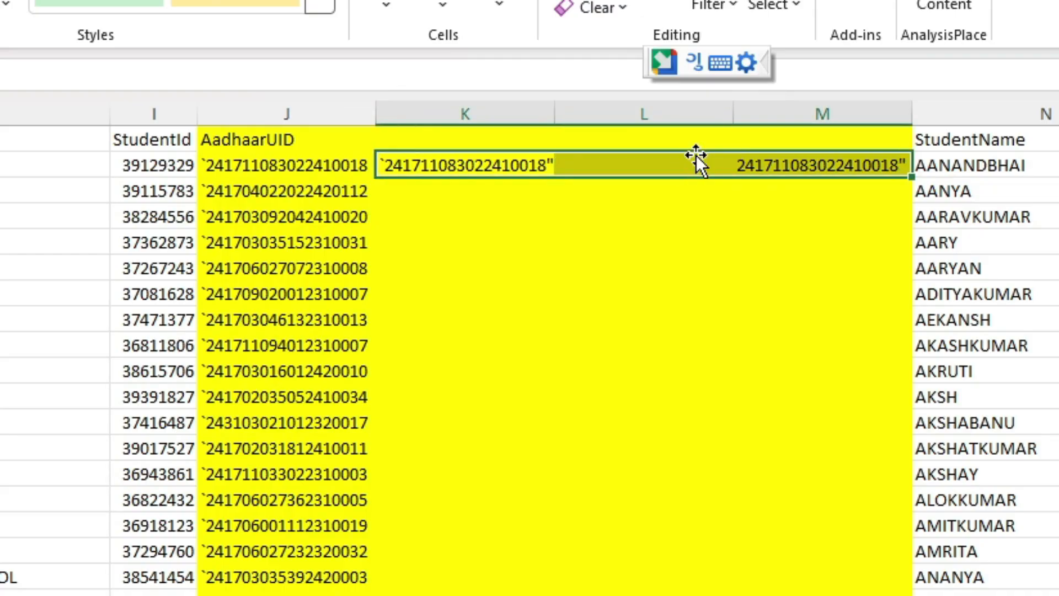
{"action": "key", "text": "ctrl+c"}
{"action": "key", "text": "Down"}
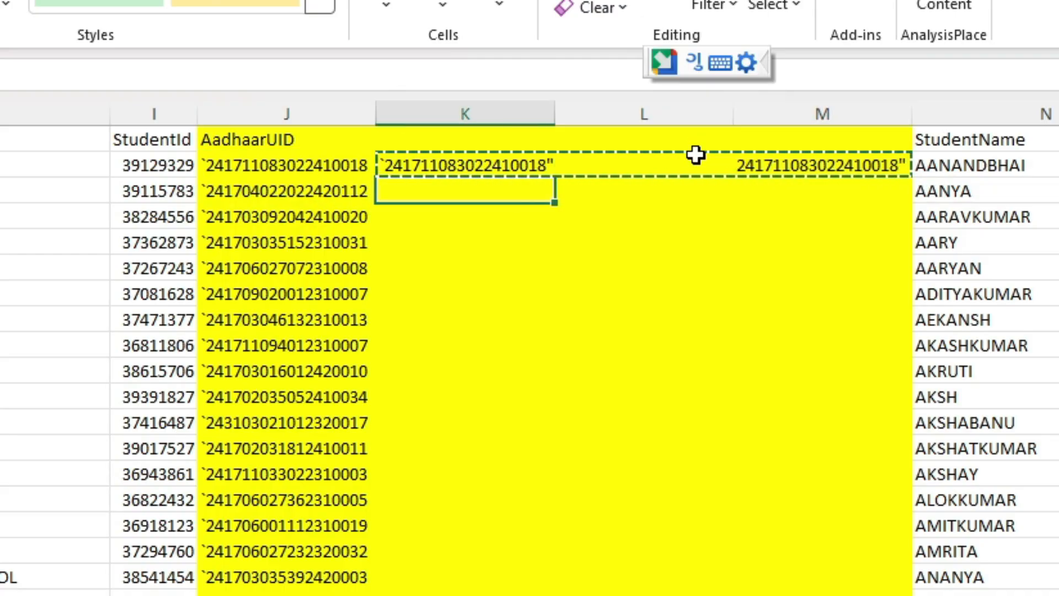
{"action": "left_click_drag", "start_coordinate": [1058, 138], "coordinate": [1058, 551]}
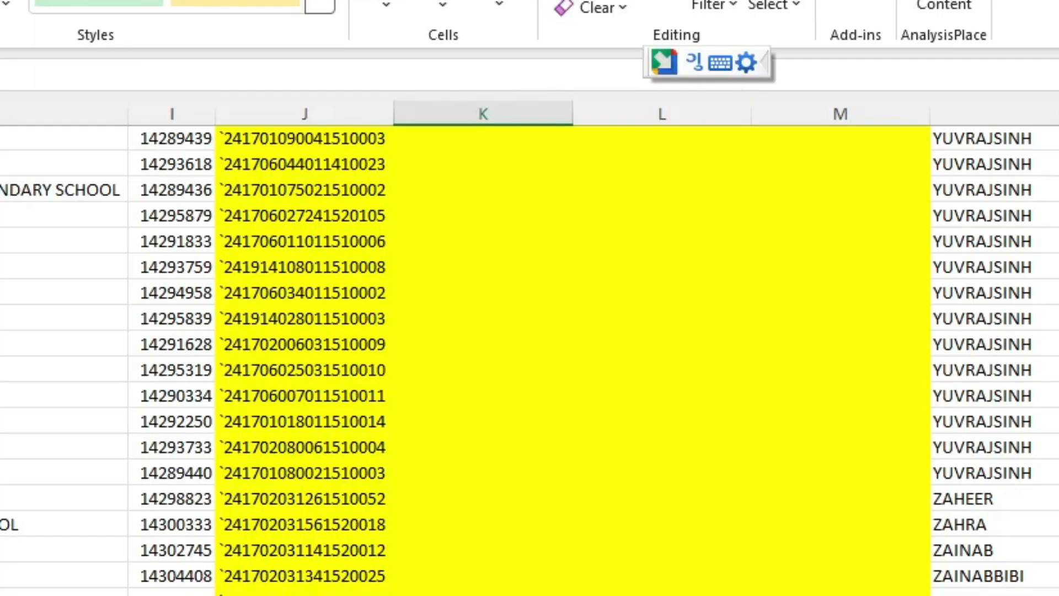
{"action": "left_click", "coordinate": [483, 595], "text": "shift"}
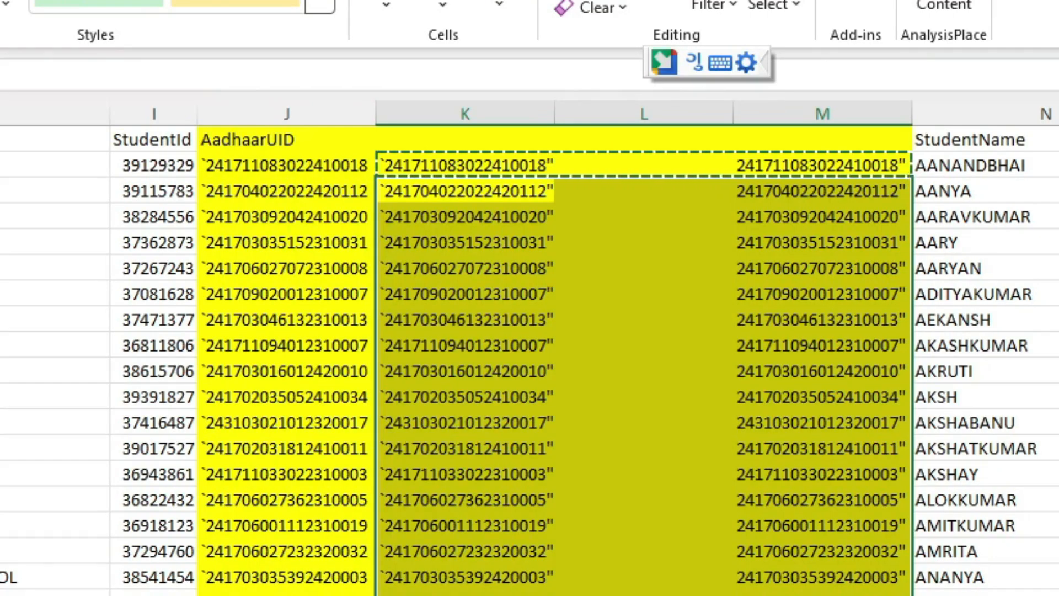
Copy column M and paste it back using the Values paste option.
{"action": "left_click", "coordinate": [608, 527]}
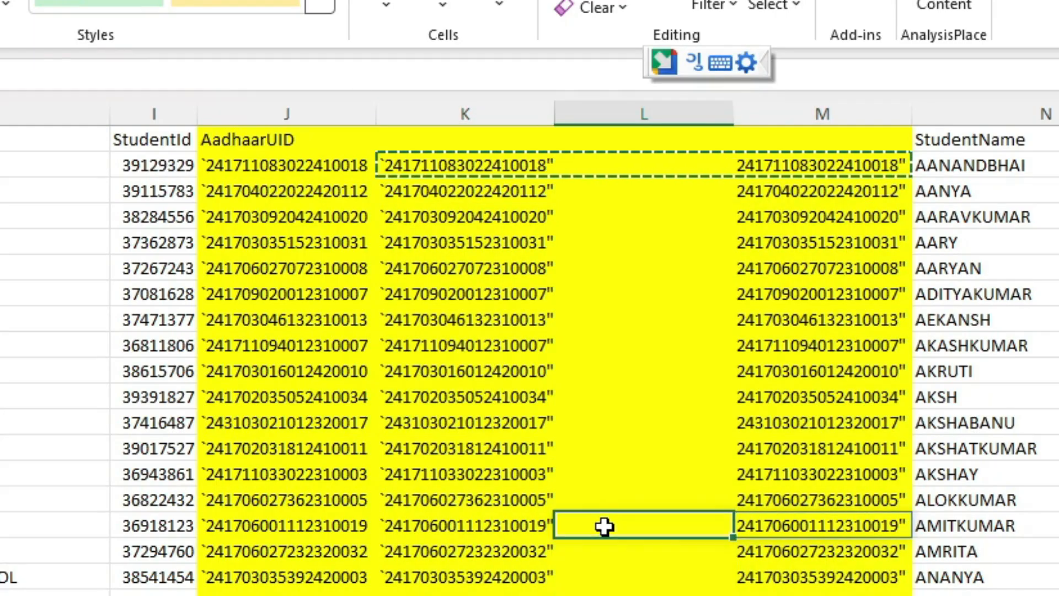
{"action": "left_click", "coordinate": [830, 113]}
{"action": "left_click", "coordinate": [856, 191]}
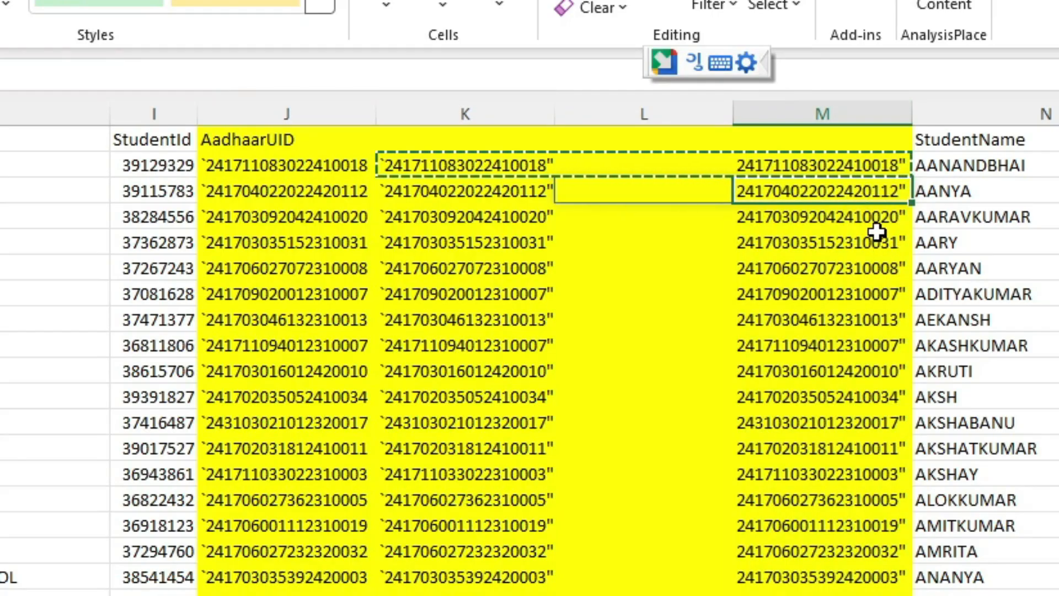
{"action": "left_click", "coordinate": [831, 112]}
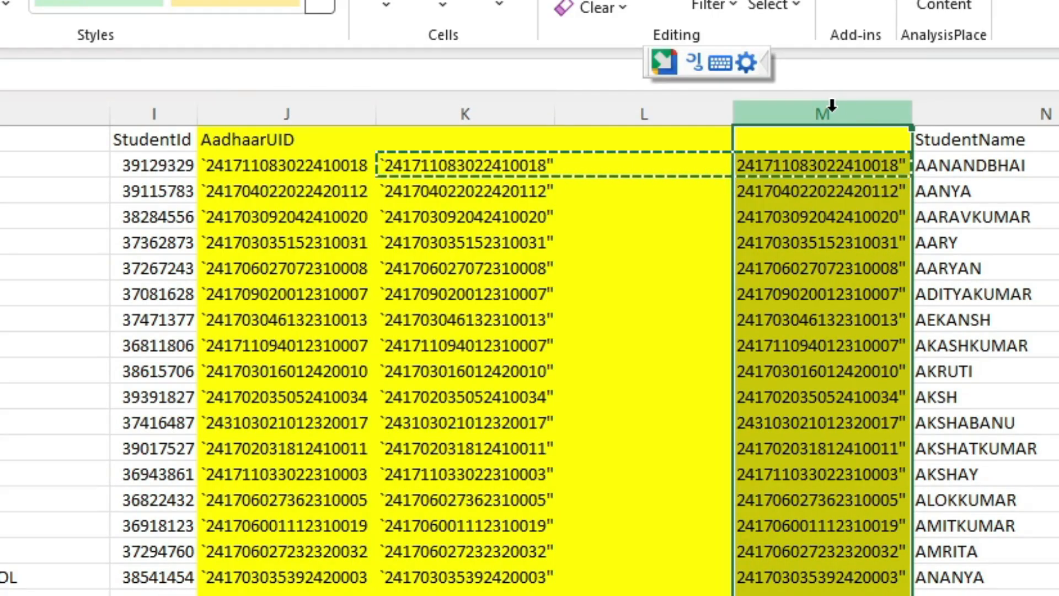
{"action": "key", "text": "ctrl+c"}
{"action": "left_click", "coordinate": [846, 270]}
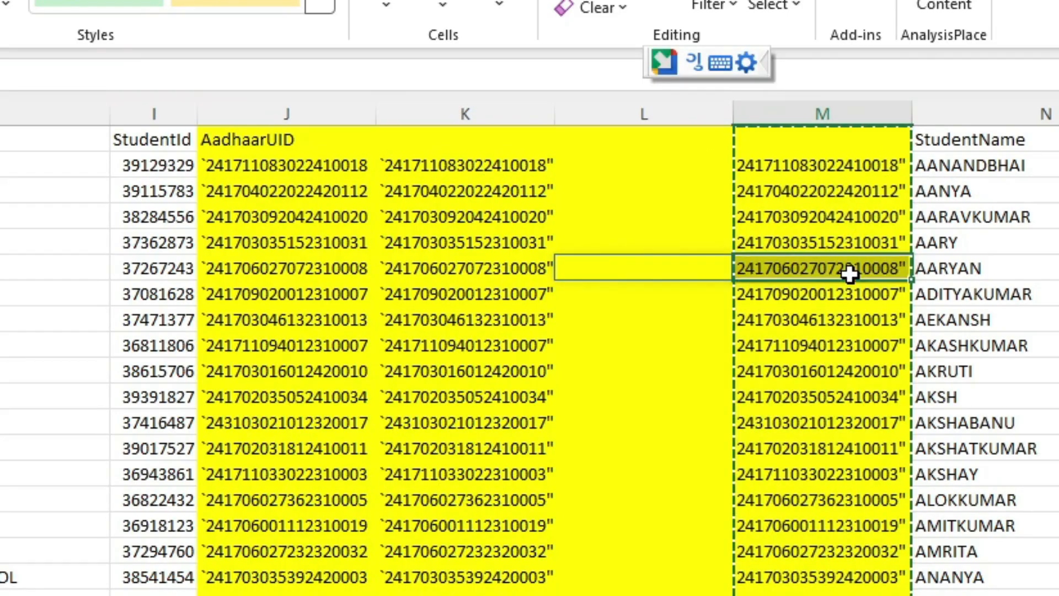
{"action": "left_click", "coordinate": [821, 112]}
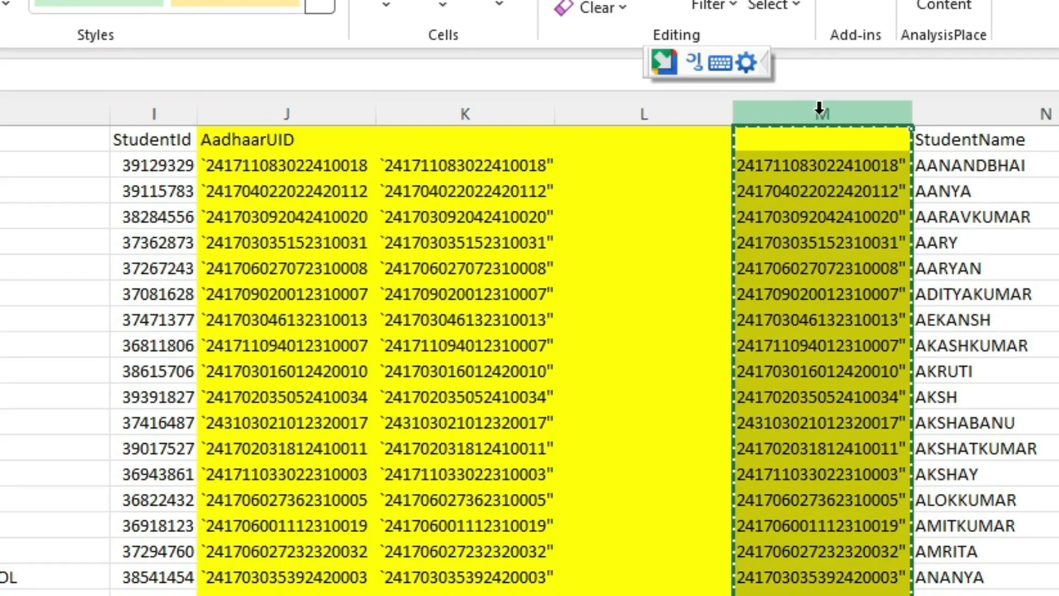
{"action": "key", "text": "ctrl+v"}
{"action": "left_click", "coordinate": [1020, 146]}
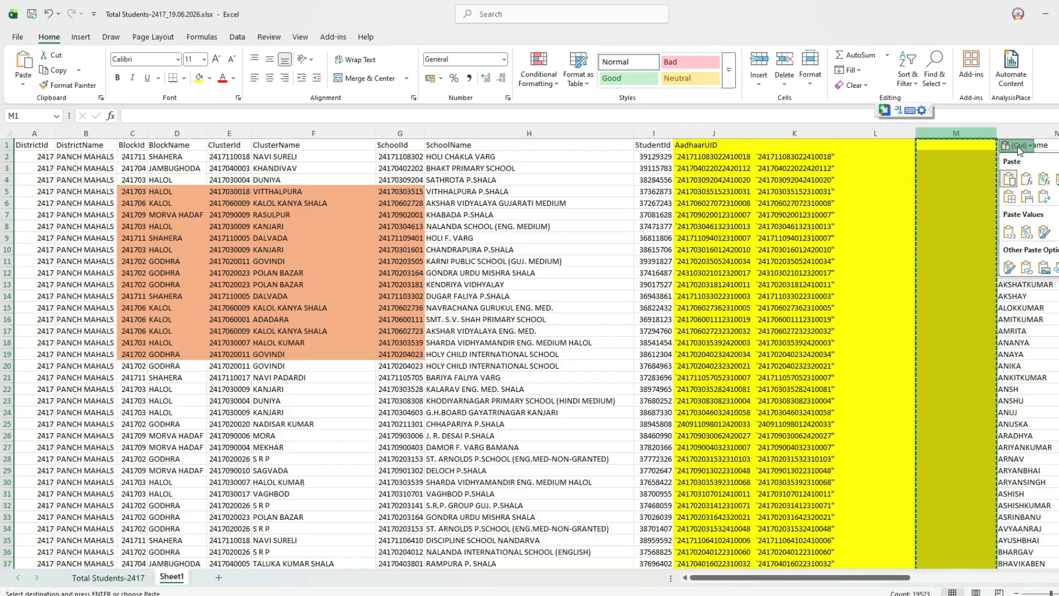
{"action": "left_click", "coordinate": [1009, 235]}
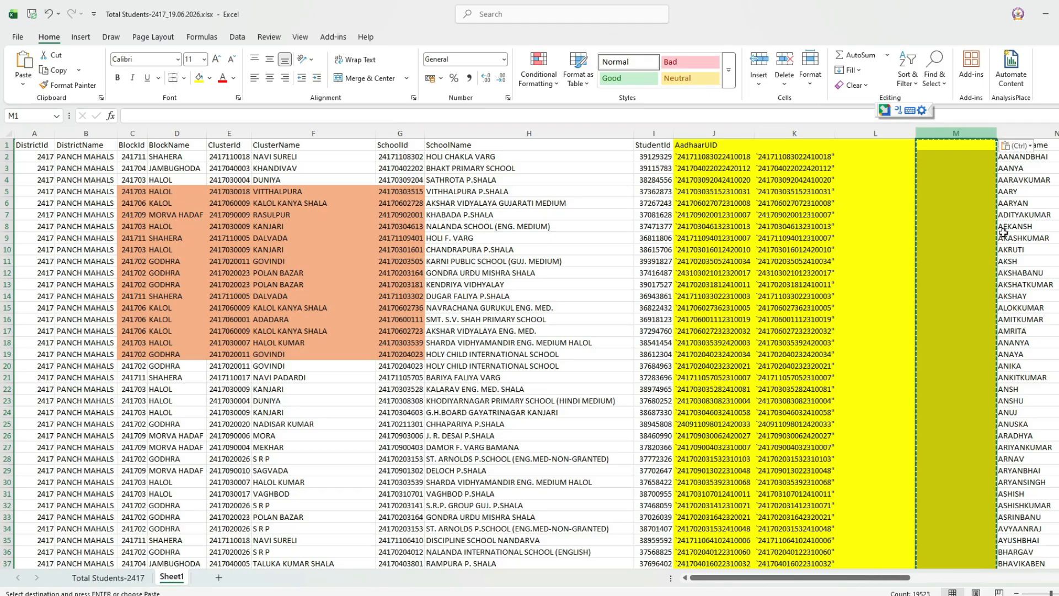
Scroll down column M and check the TEXTSPLIT results, including row 8.
{"action": "scroll", "coordinate": [1002, 226], "scroll_direction": "down", "scroll_amount": 7}
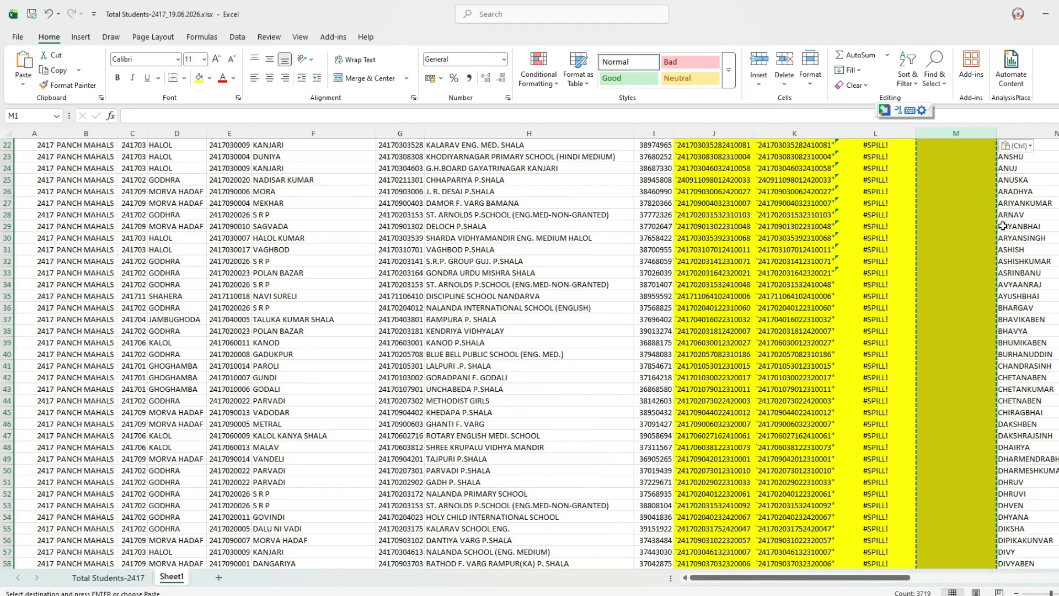
{"action": "scroll", "coordinate": [1003, 226], "scroll_direction": "down", "scroll_amount": 3}
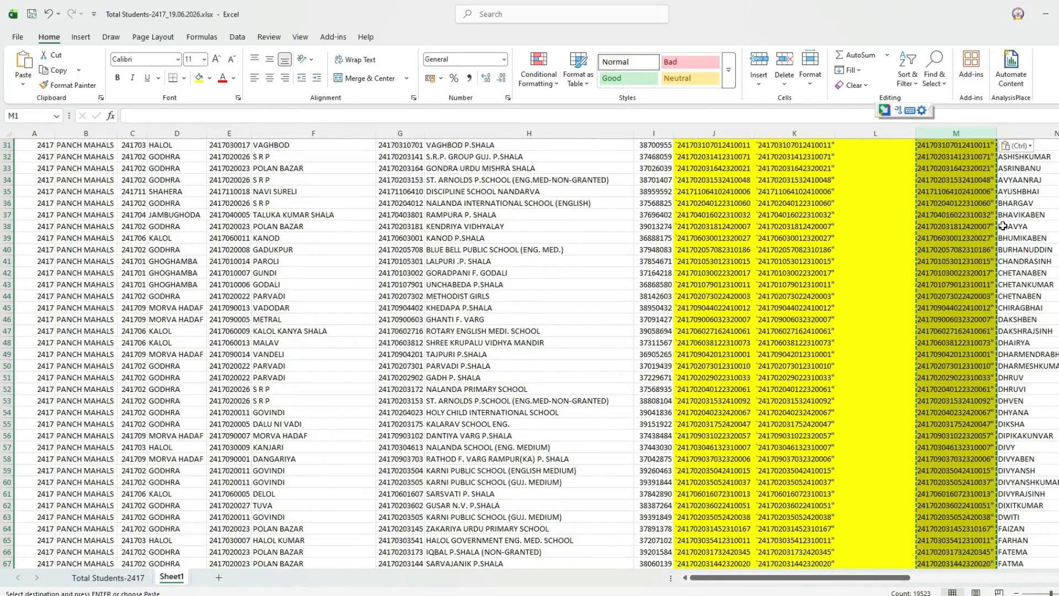
{"action": "scroll", "coordinate": [1003, 226], "scroll_direction": "up", "scroll_amount": 10}
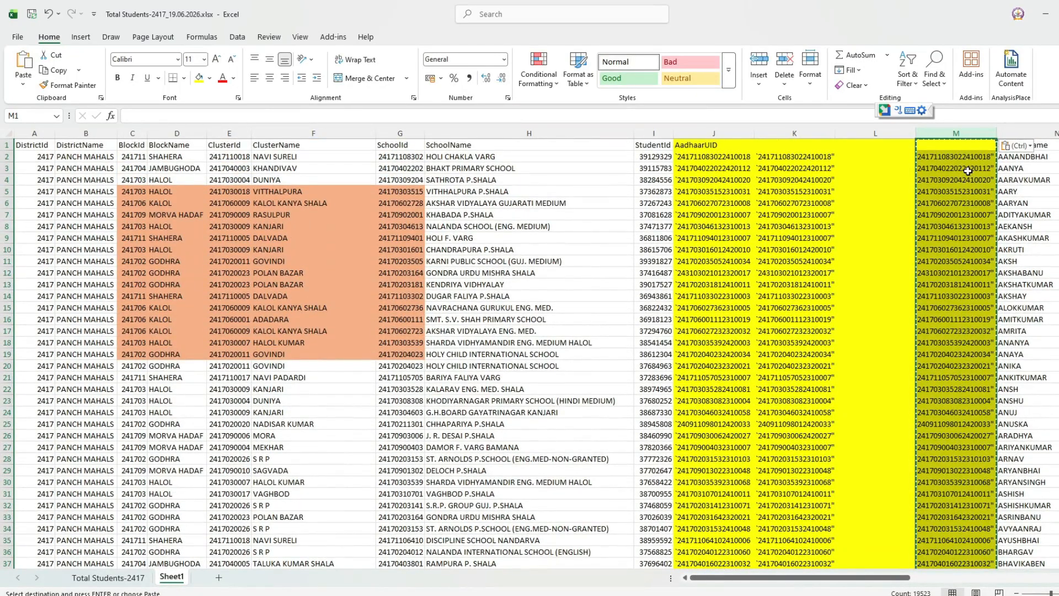
{"action": "key", "text": "ctrl"}
{"action": "left_click", "coordinate": [968, 200]}
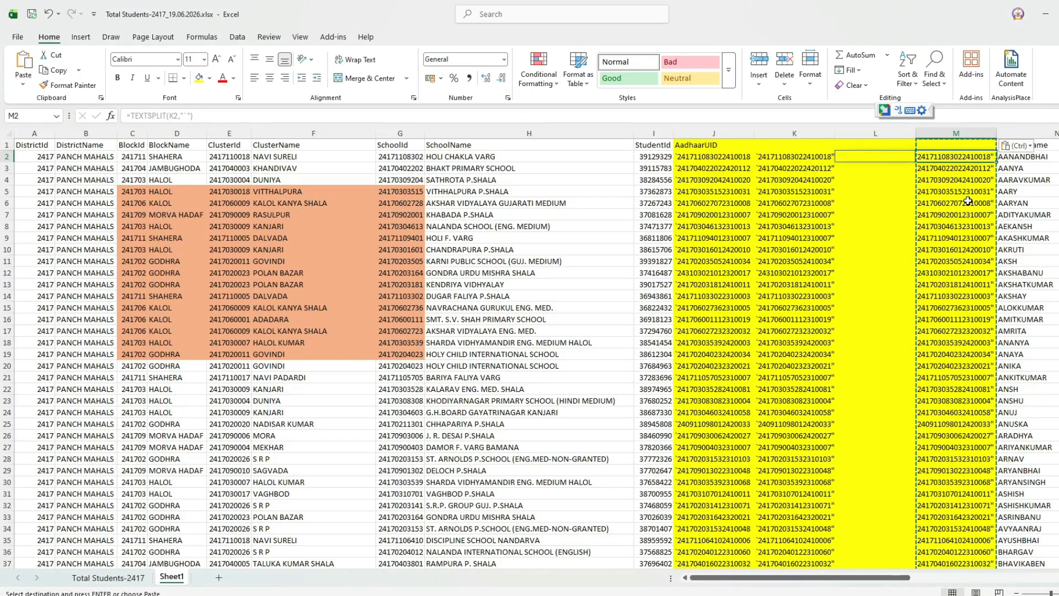
{"action": "left_click_drag", "start_coordinate": [968, 200], "coordinate": [964, 191]}
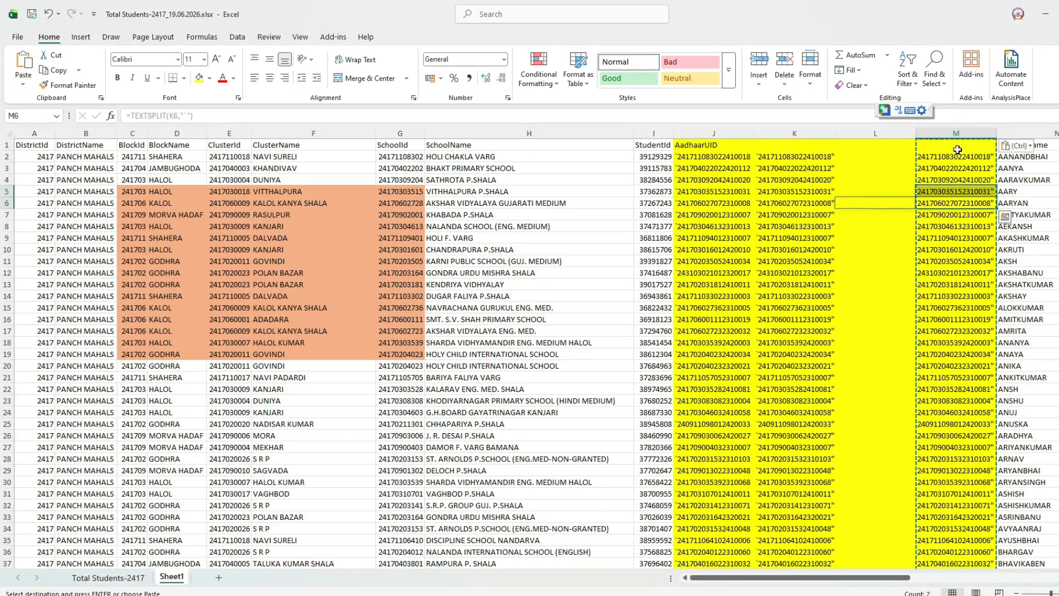
{"action": "left_click", "coordinate": [960, 227]}
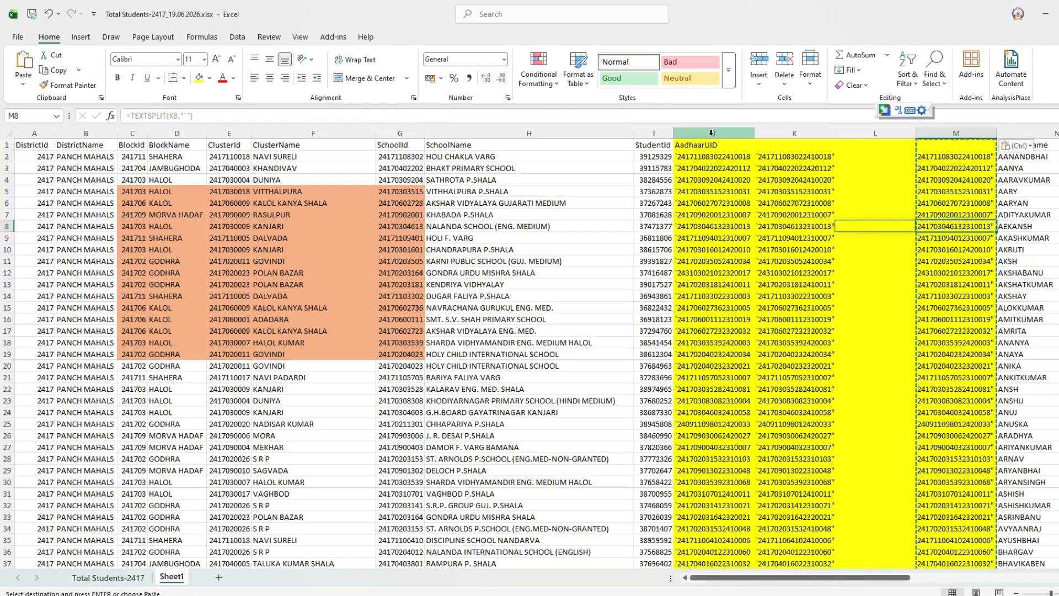
Insert an empty column before StudentName at column N.
{"action": "right_click", "coordinate": [778, 133]}
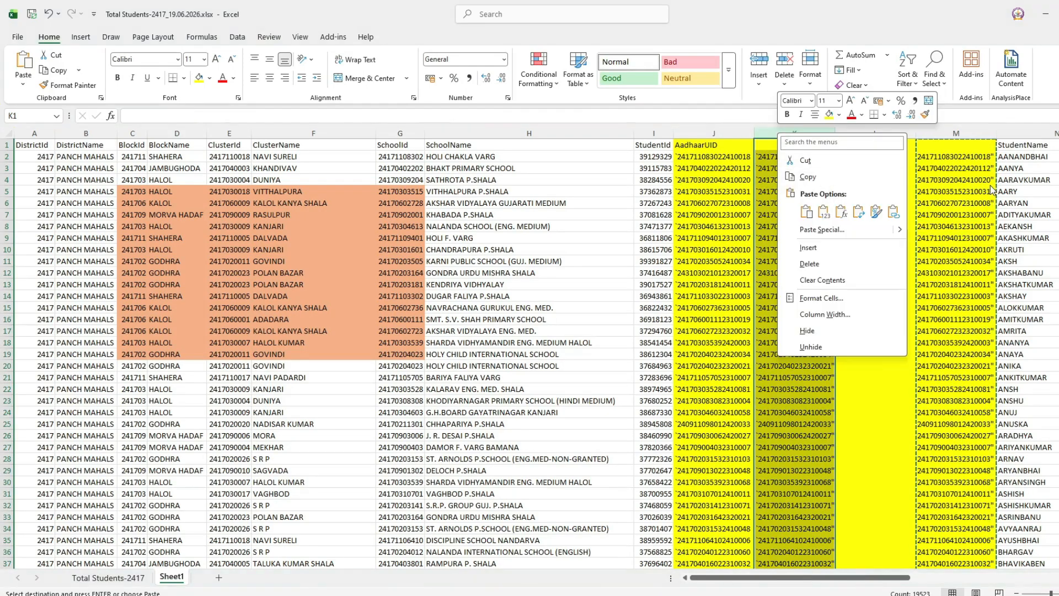
{"action": "key", "text": "Escape"}
{"action": "right_click", "coordinate": [1045, 133]}
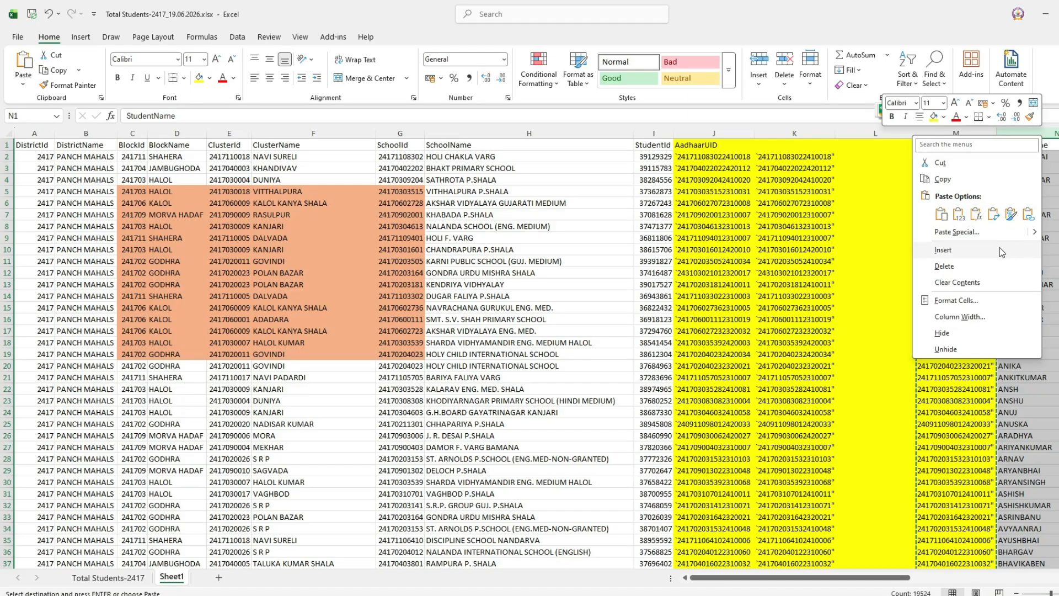
{"action": "left_click", "coordinate": [1000, 248]}
{"action": "left_click", "coordinate": [773, 203]}
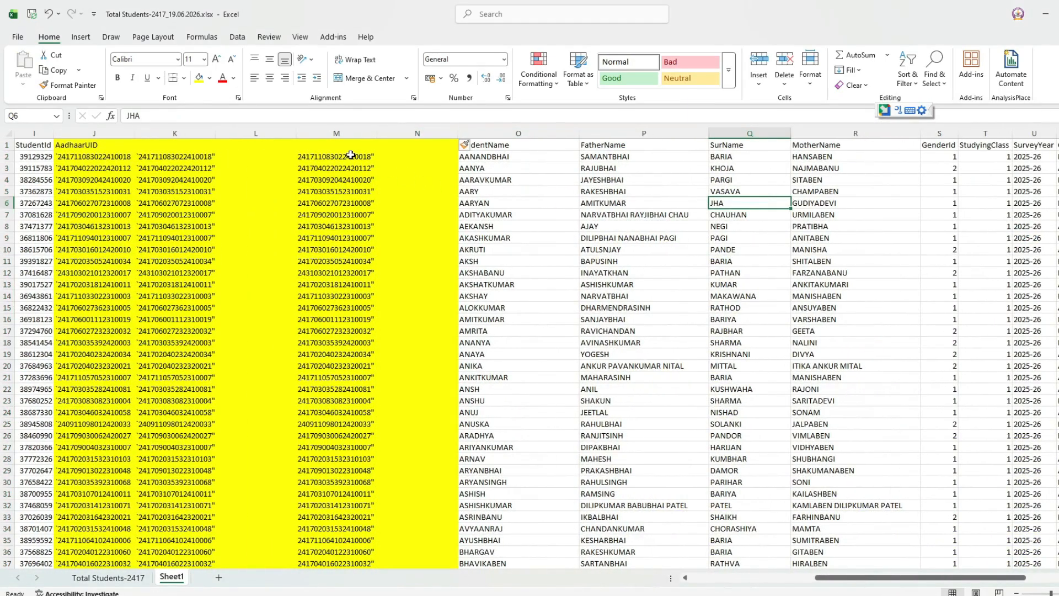
Copy the split Aadhaar values from M2 down and paste them into column N as plain values.
{"action": "left_click", "coordinate": [351, 156]}
{"action": "key", "text": "ctrl+shift+Down"}
{"action": "key", "text": "ctrl+c"}
{"action": "key", "text": "Right"}
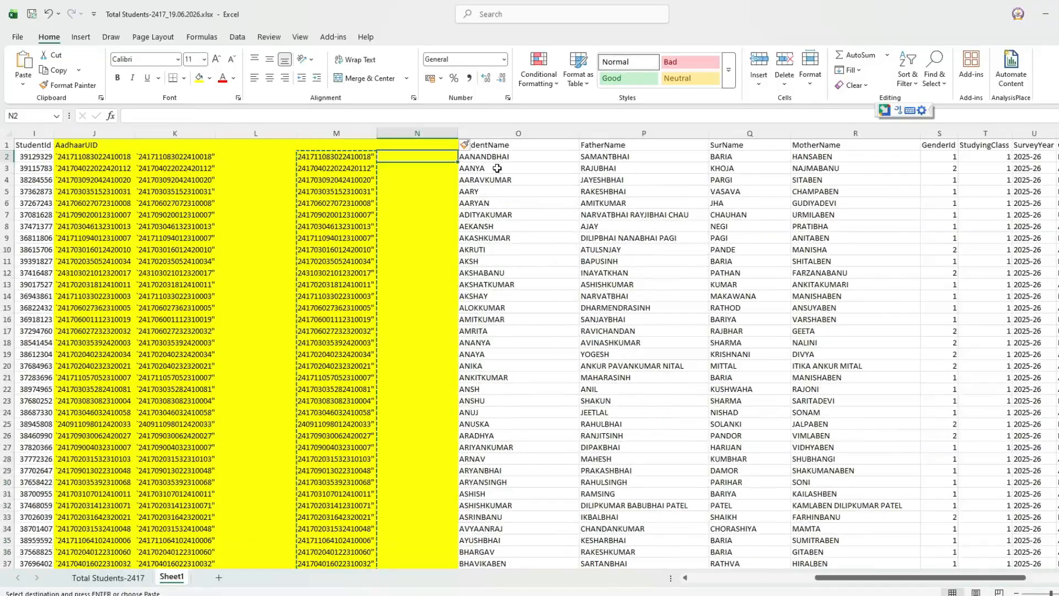
{"action": "key", "text": "ctrl+v"}
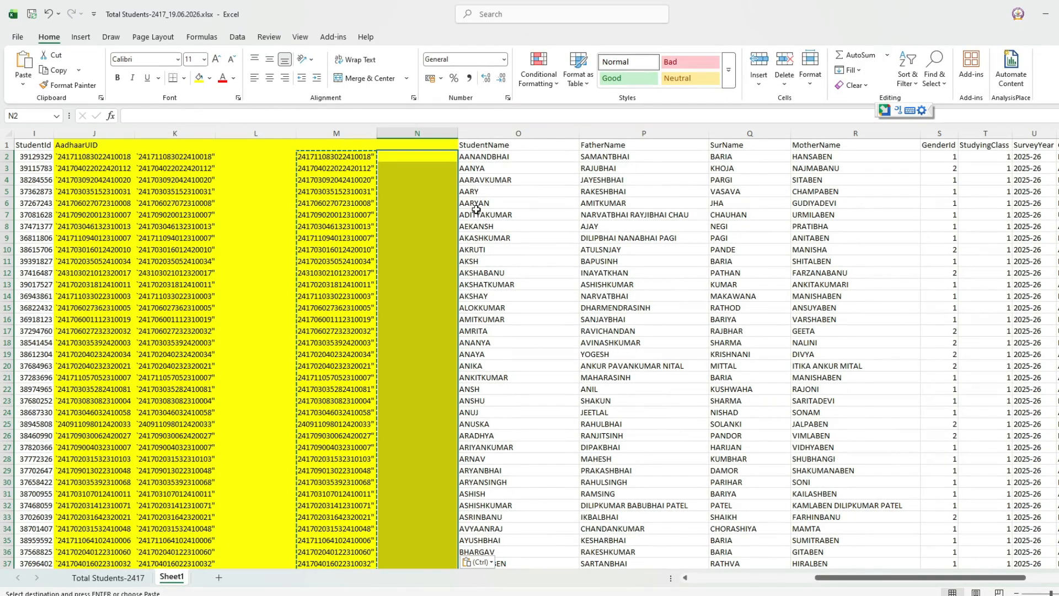
{"action": "left_click", "coordinate": [420, 156]}
{"action": "right_click", "coordinate": [421, 156]}
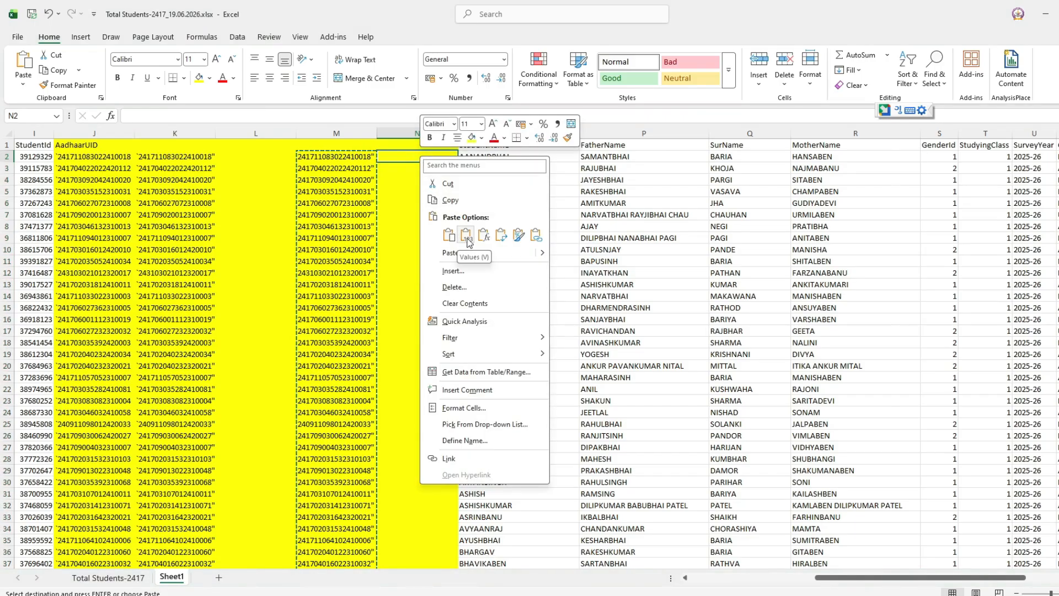
{"action": "left_click", "coordinate": [466, 236]}
{"action": "left_click", "coordinate": [434, 215]}
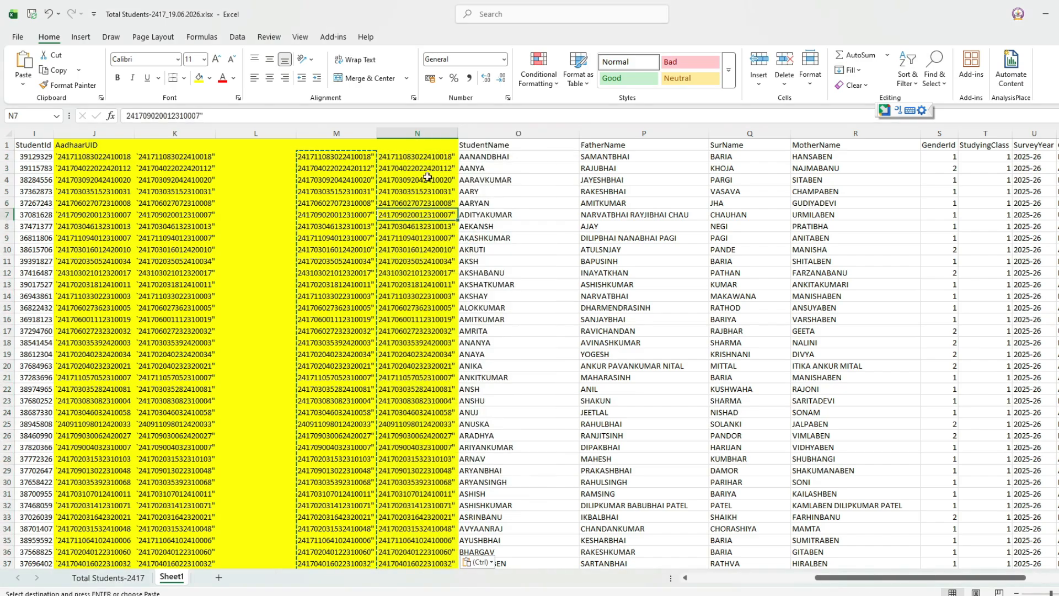
{"action": "left_click", "coordinate": [389, 157]}
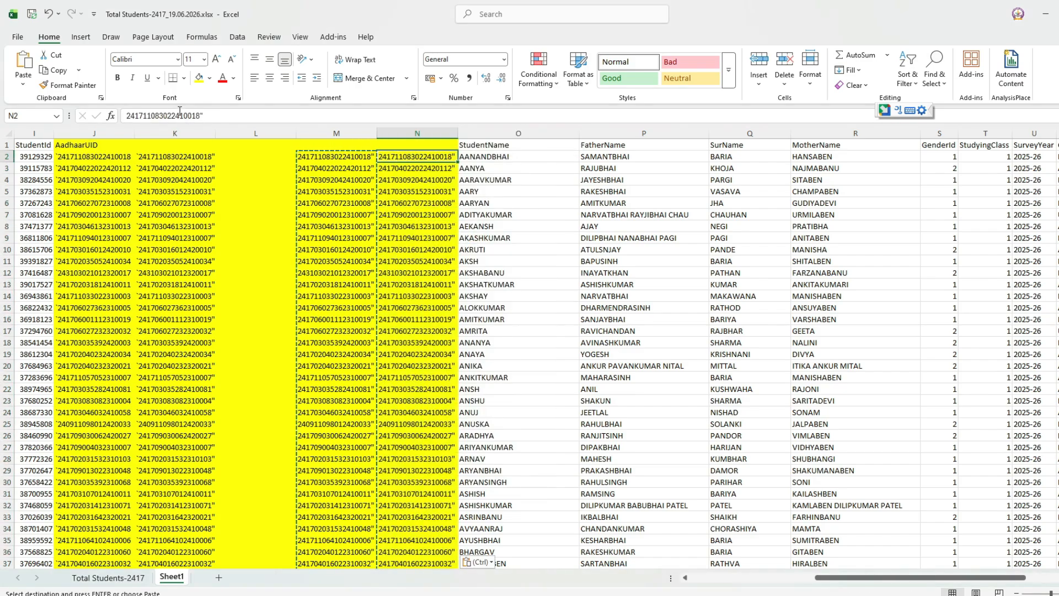
{"action": "left_click", "coordinate": [408, 177]}
Delete helper columns K and L, leaving the cleaned AadhaarUIDs in column K.
{"action": "left_click", "coordinate": [341, 134]}
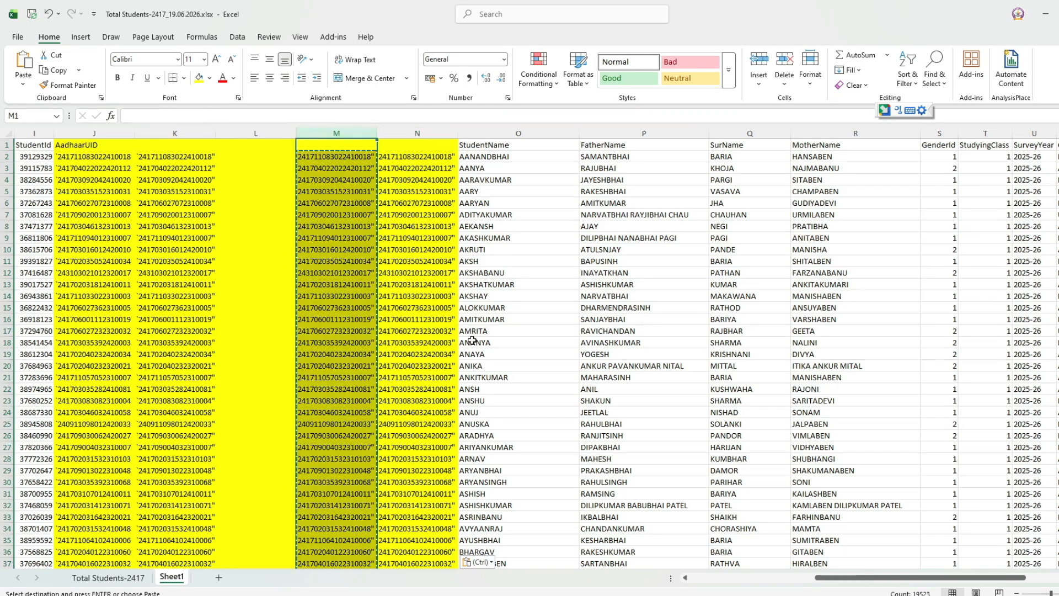
{"action": "left_click_drag", "start_coordinate": [828, 577], "coordinate": [727, 589]}
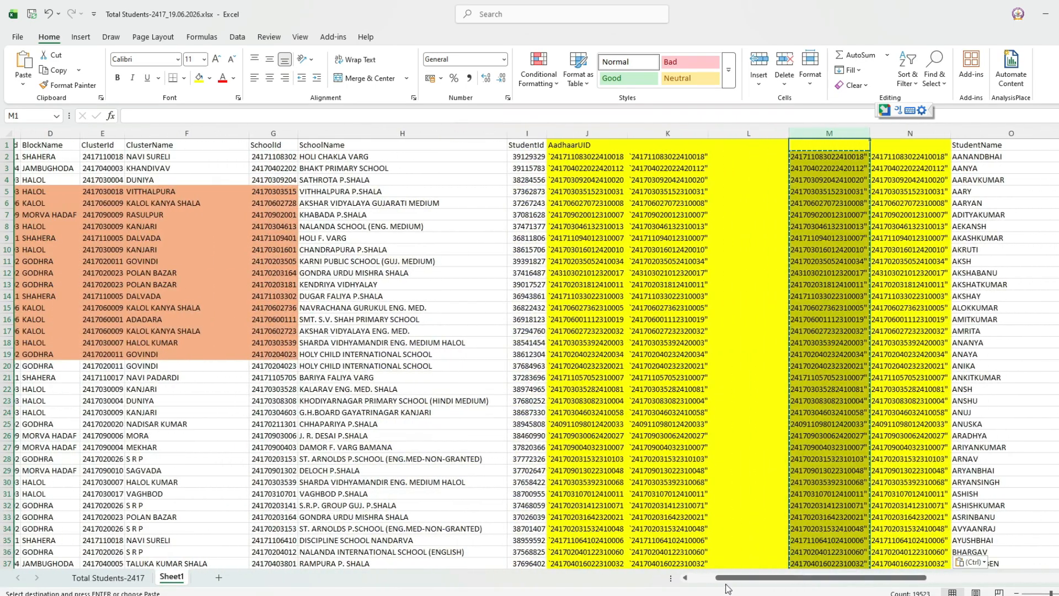
{"action": "left_click_drag", "start_coordinate": [749, 133], "coordinate": [644, 135]}
{"action": "right_click", "coordinate": [655, 135]}
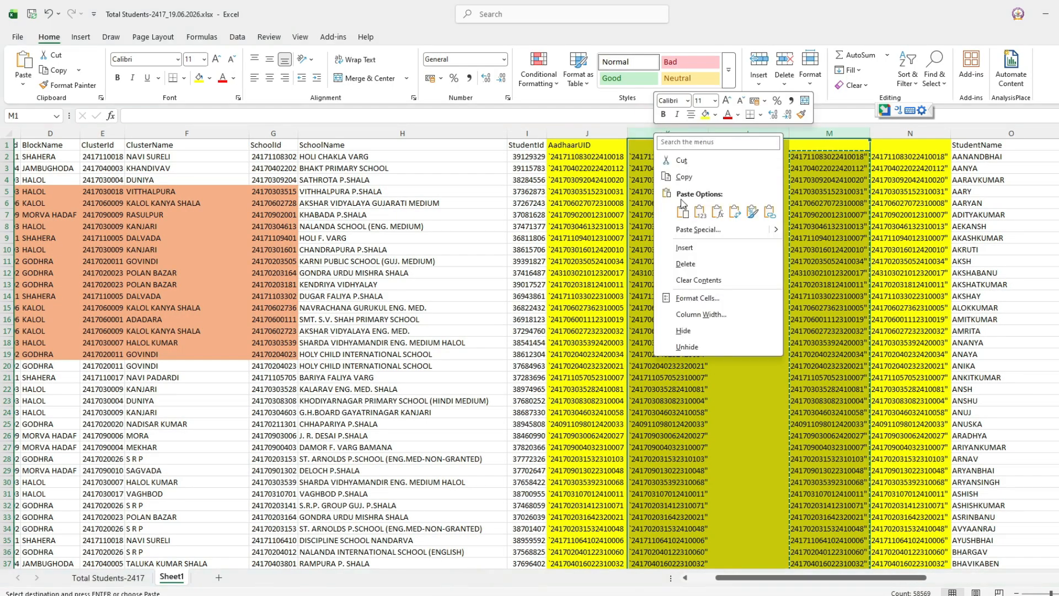
{"action": "left_click", "coordinate": [691, 266]}
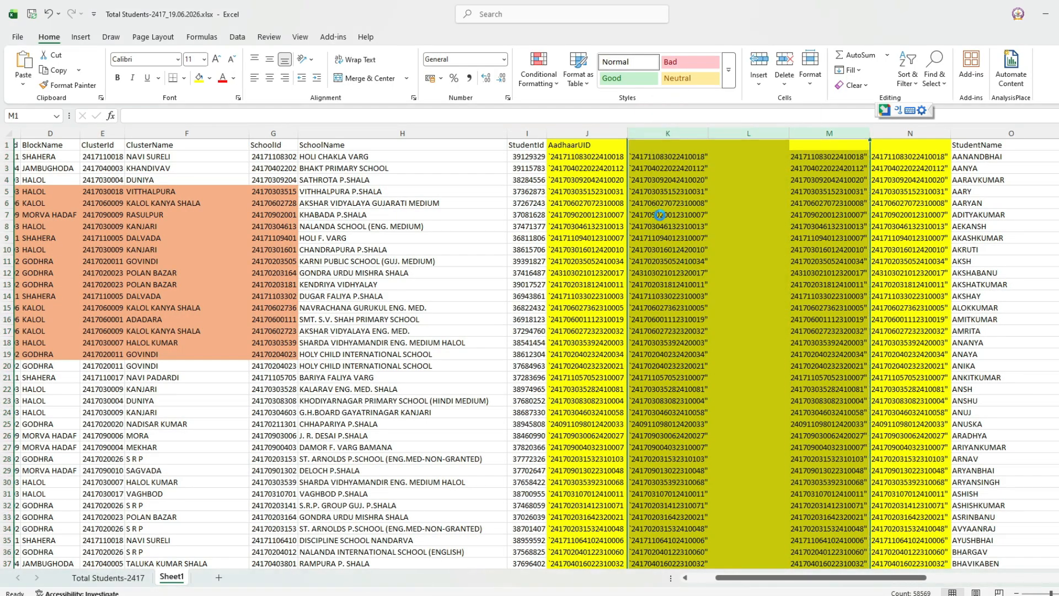
{"action": "left_click", "coordinate": [663, 190]}
Copy the AadhaarUID heading into K1 above the cleaned values.
{"action": "left_click", "coordinate": [599, 150]}
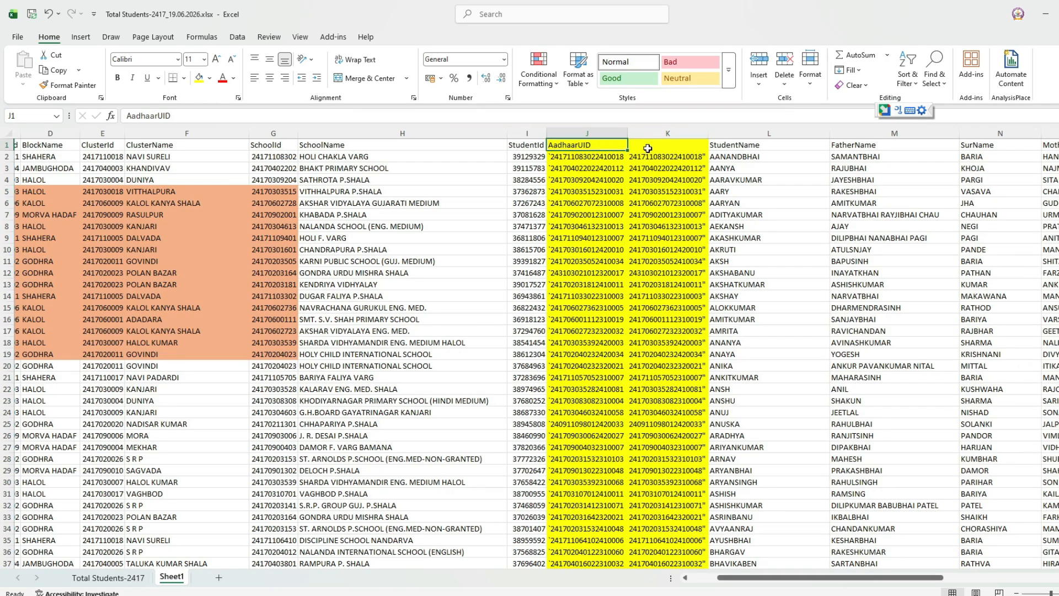
{"action": "key", "text": "ctrl+c"}
{"action": "left_click", "coordinate": [648, 148]}
{"action": "key", "text": "ctrl+v"}
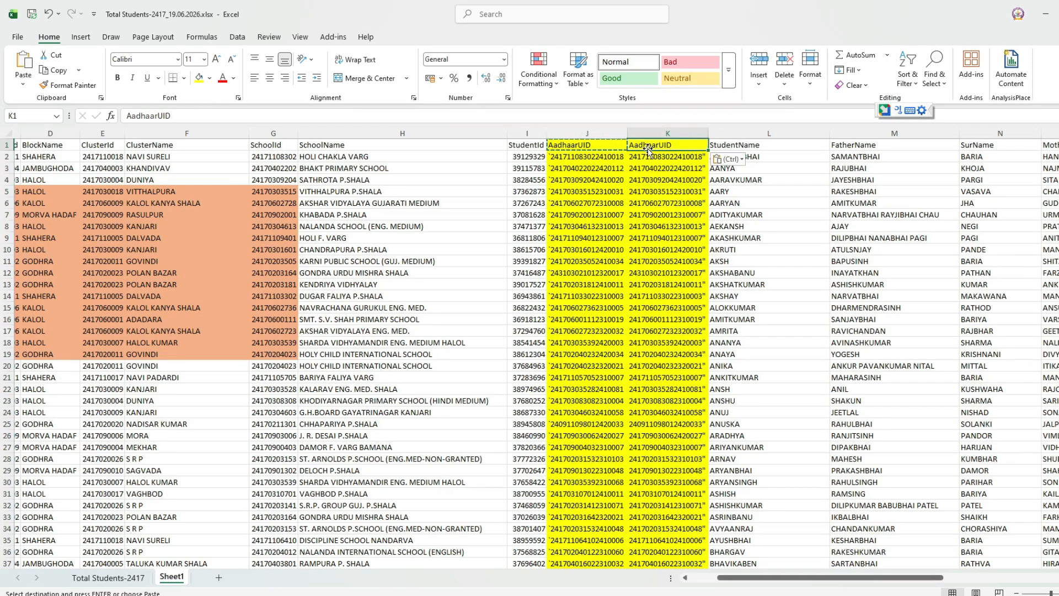
{"action": "left_click", "coordinate": [673, 192]}
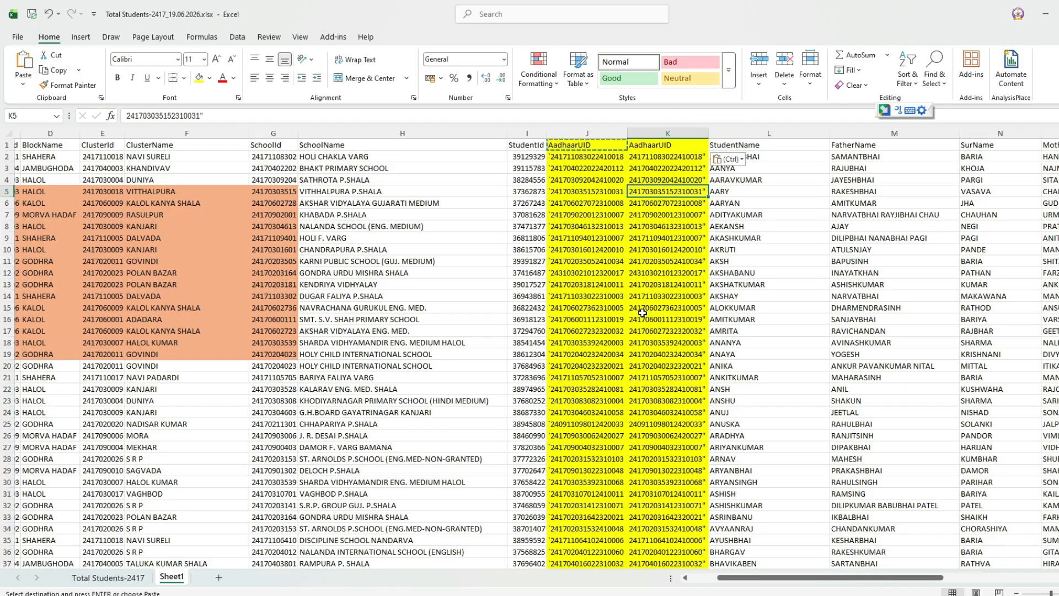
Insert three blank columns before StudentName.
{"action": "left_click", "coordinate": [742, 134]}
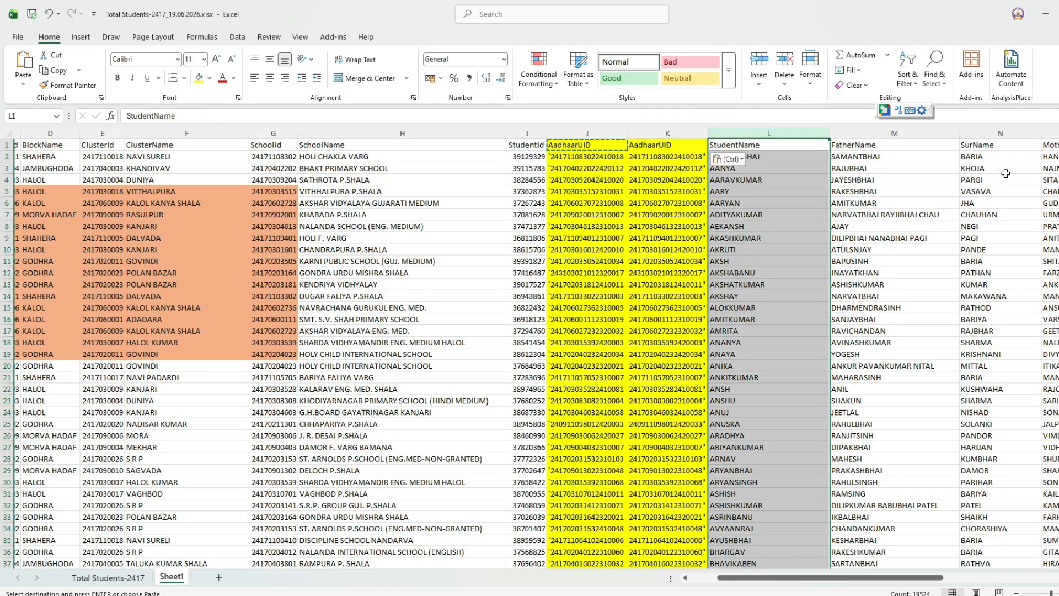
{"action": "left_click", "coordinate": [1000, 134], "text": "shift"}
{"action": "right_click", "coordinate": [1001, 134]}
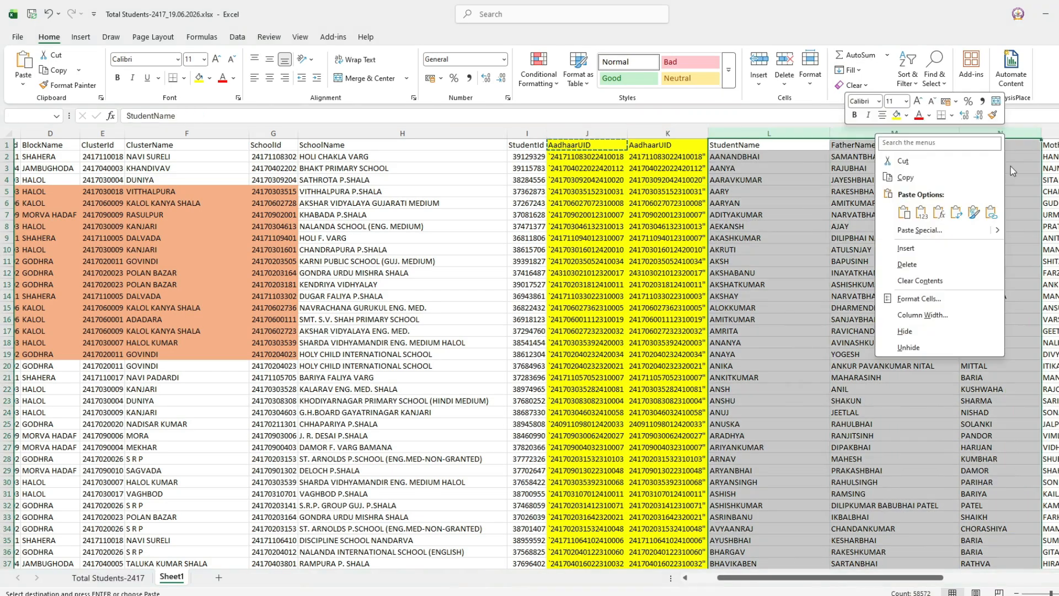
{"action": "left_click", "coordinate": [948, 247]}
{"action": "left_click", "coordinate": [883, 261]}
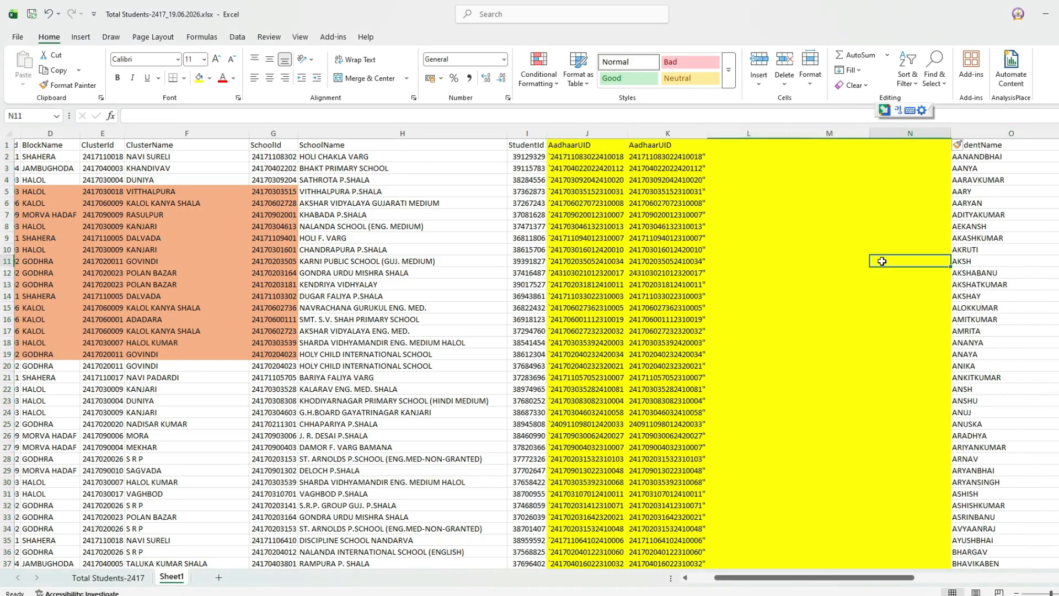
Head the new columns DISE CODE, SCHOOL NAME and CLASS, then begin a VLOOKUP formula in L2.
{"action": "left_click", "coordinate": [723, 147]}
{"action": "type", "text": "dis"}
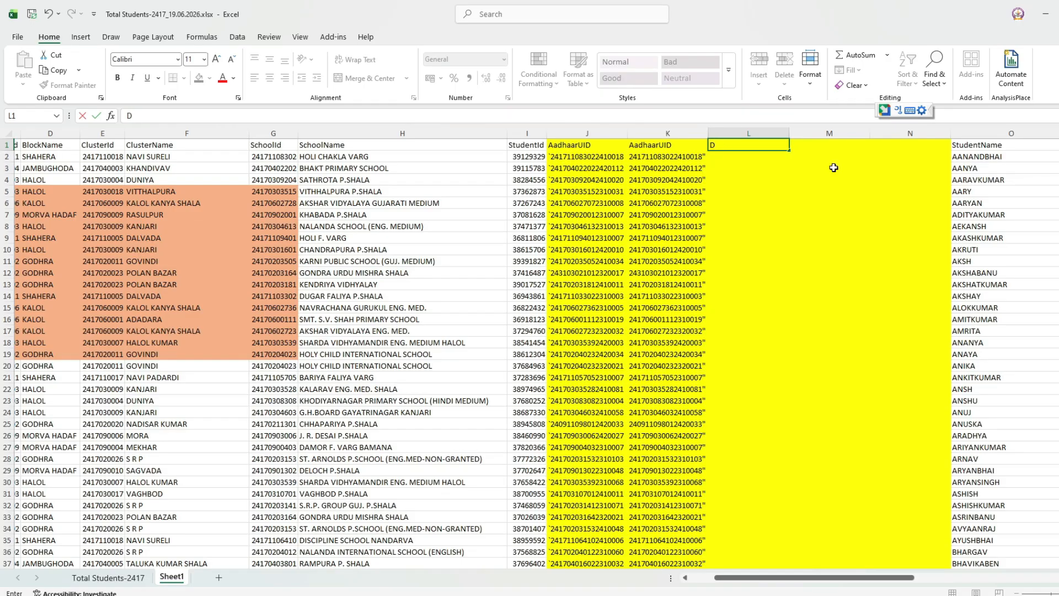
{"action": "type", "text": "E CODE"}
{"action": "key", "text": "Tab"}
{"action": "type", "text": "SCHO"}
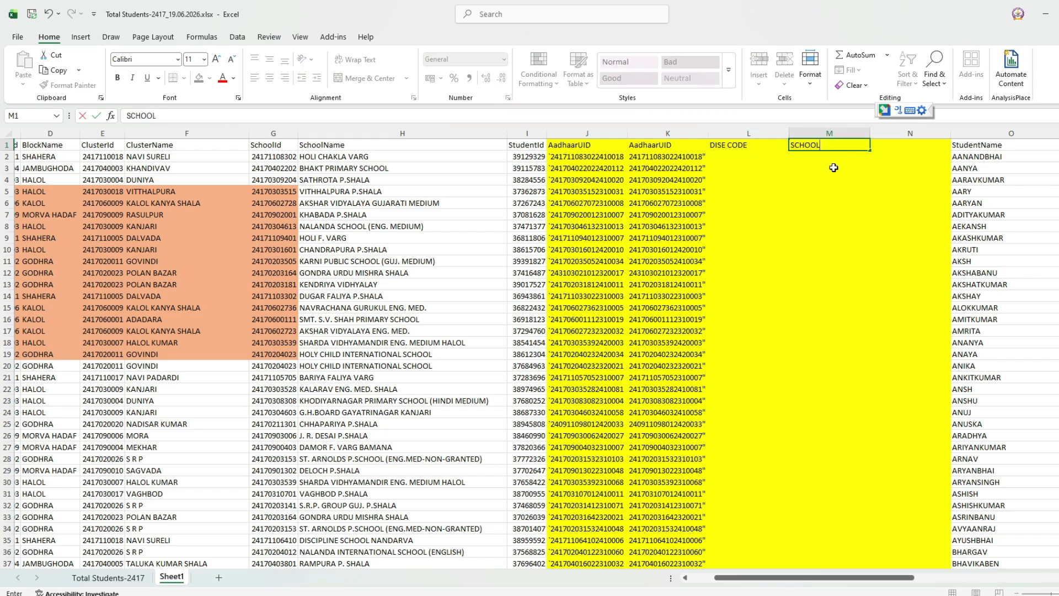
{"action": "type", "text": "OL NAME"}
{"action": "key", "text": "Tab"}
{"action": "type", "text": "CLASS"}
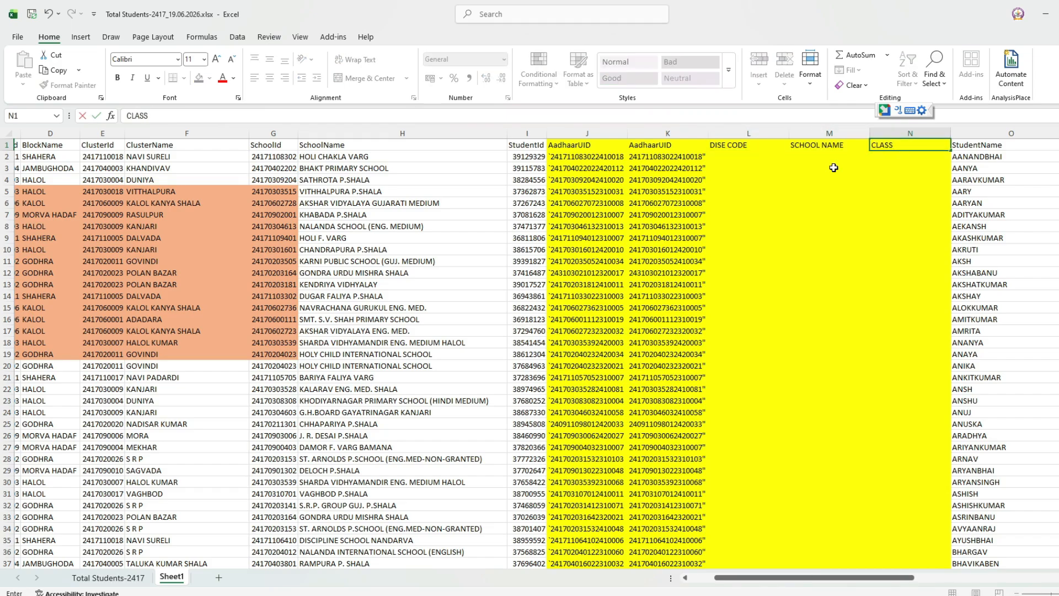
{"action": "key", "text": "Return"}
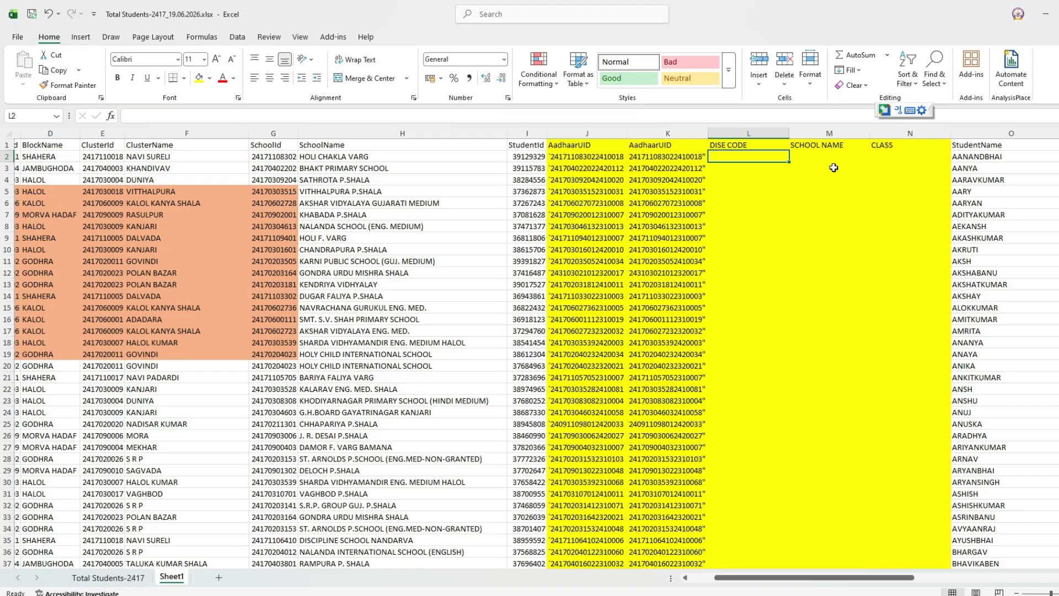
{"action": "type", "text": "="}
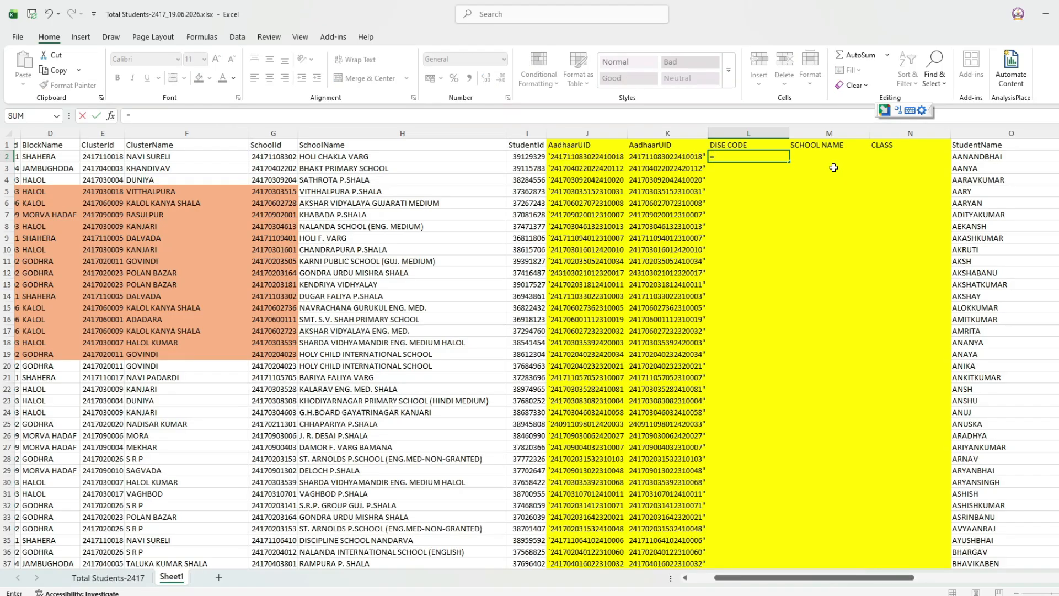
{"action": "type", "text": "VLO"}
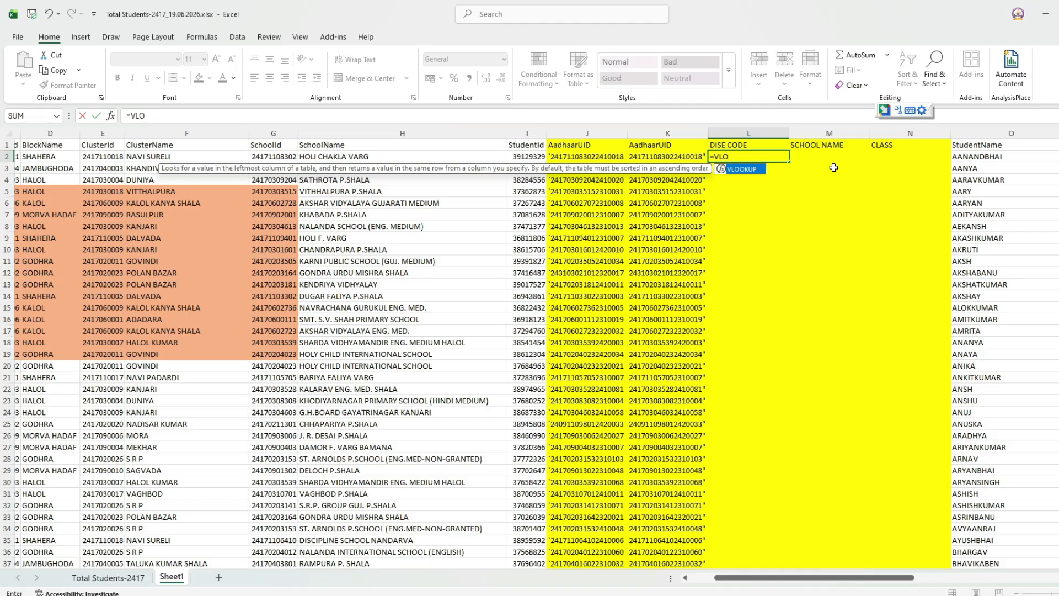
{"action": "key", "text": "Left"}
{"action": "key", "text": "Right"}
{"action": "type", "text": "=VLO"}
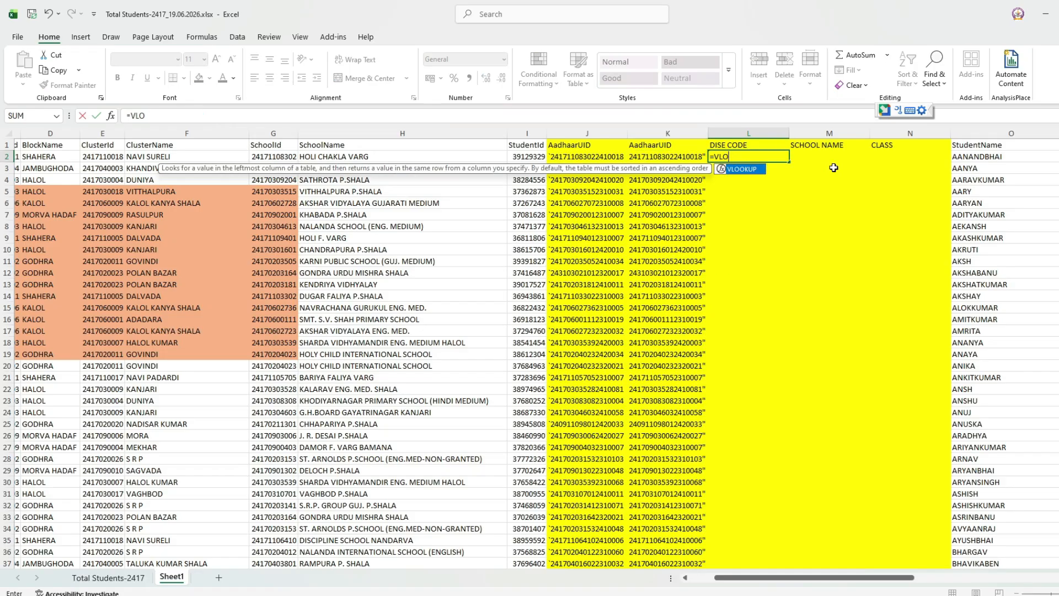
{"action": "key", "text": "Tab"}
{"action": "key", "text": "Left"}
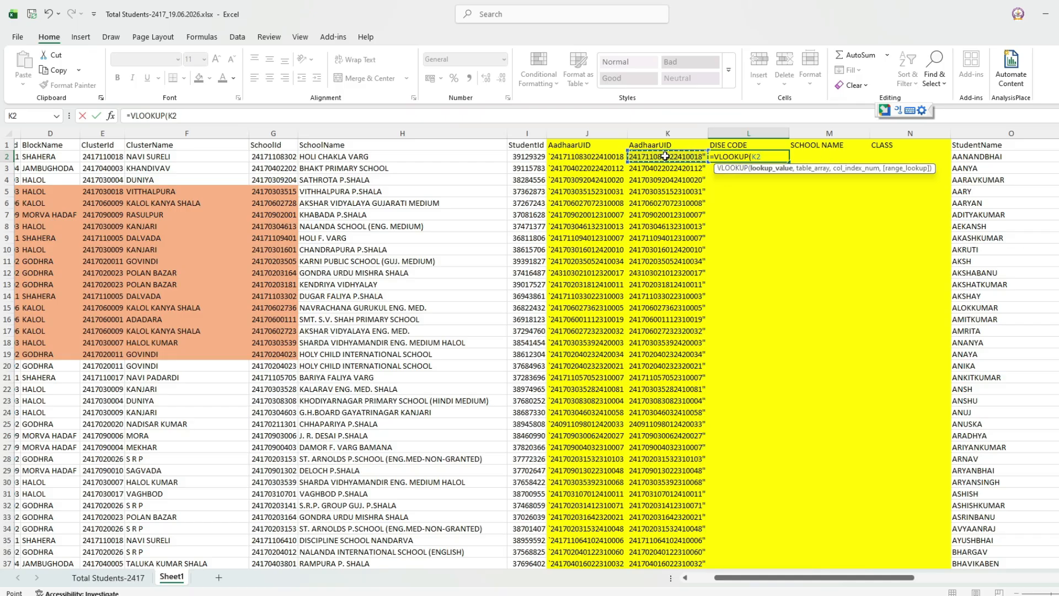
{"action": "type", "text": ","}
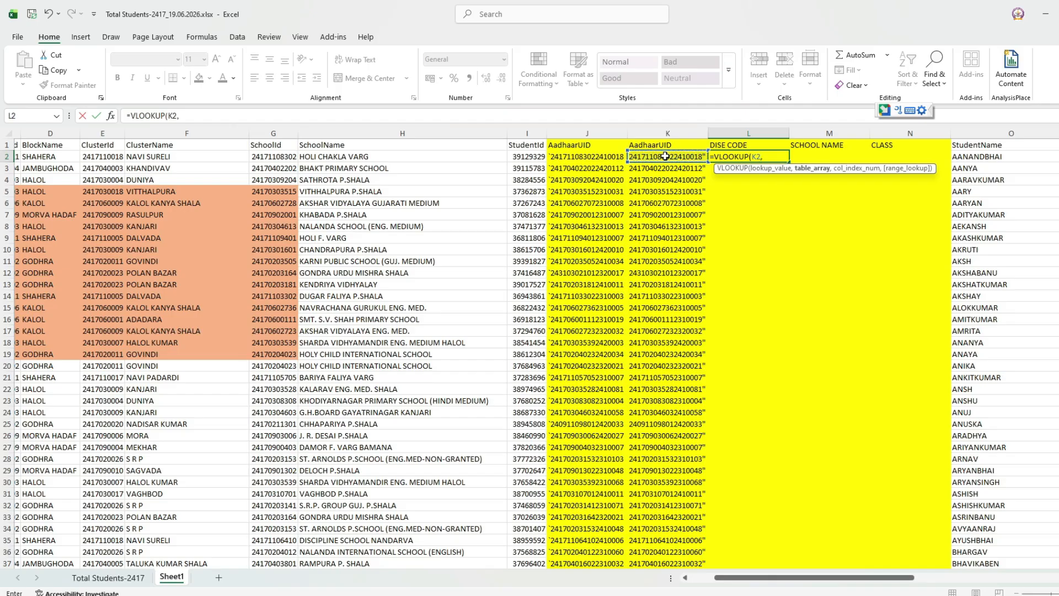
{"action": "left_click", "coordinate": [109, 577]}
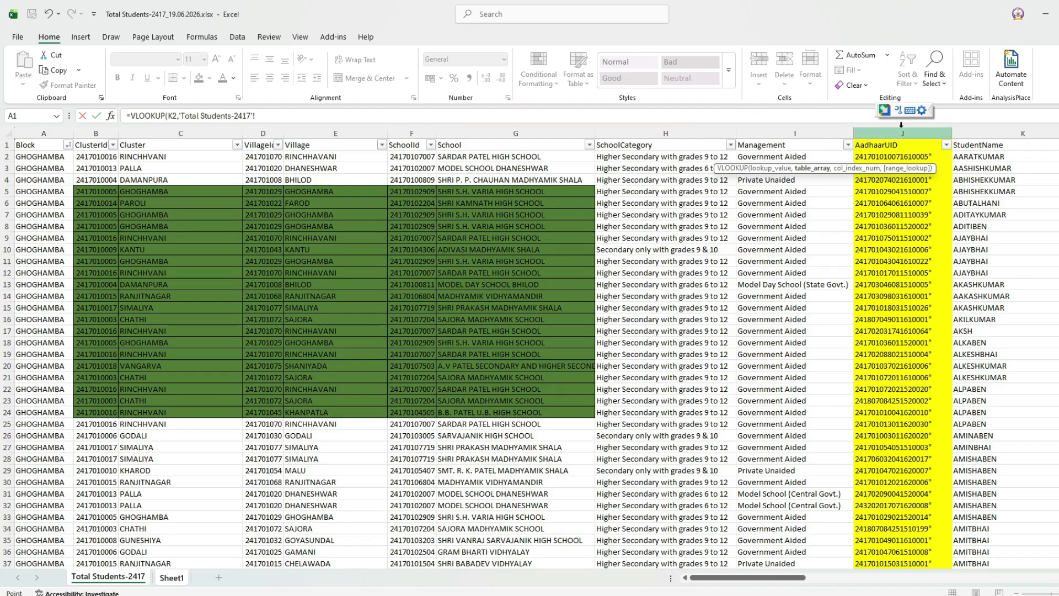
{"action": "mouse_move", "coordinate": [710, 578]}
{"action": "left_mouse_down"}
{"action": "mouse_move", "coordinate": [745, 580]}
{"action": "mouse_move", "coordinate": [711, 579]}
{"action": "left_mouse_up"}
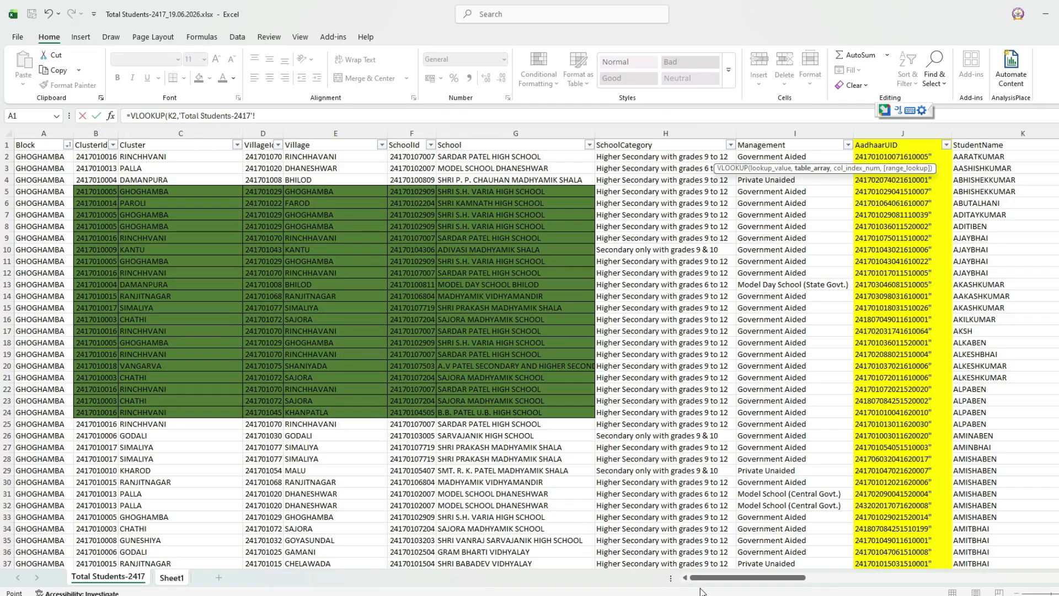
{"action": "left_click", "coordinate": [42, 134]}
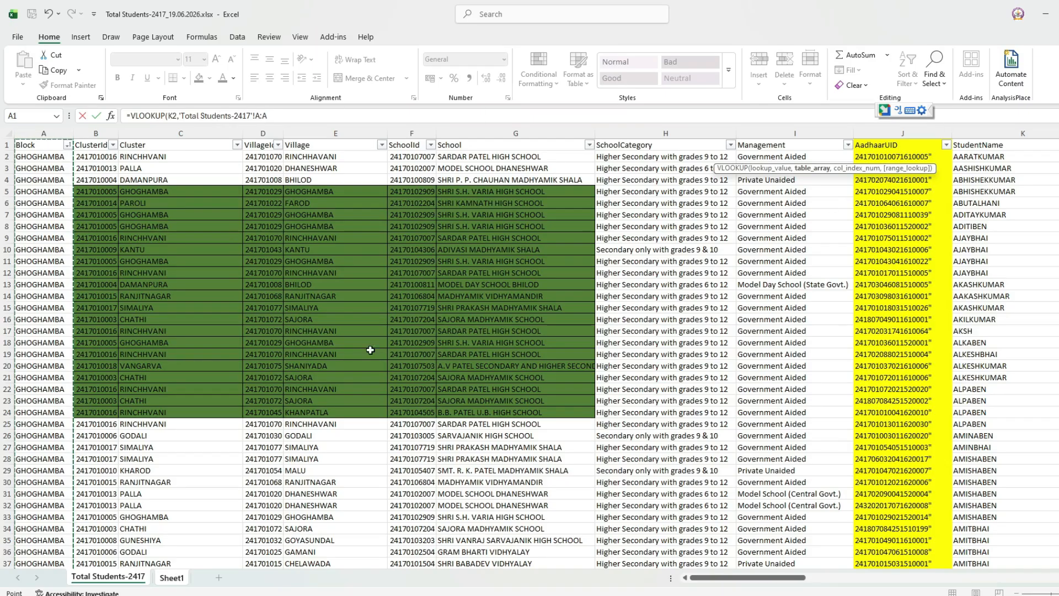
{"action": "left_click_drag", "start_coordinate": [277, 117], "coordinate": [128, 142]}
{"action": "key", "text": "ctrl+c"}
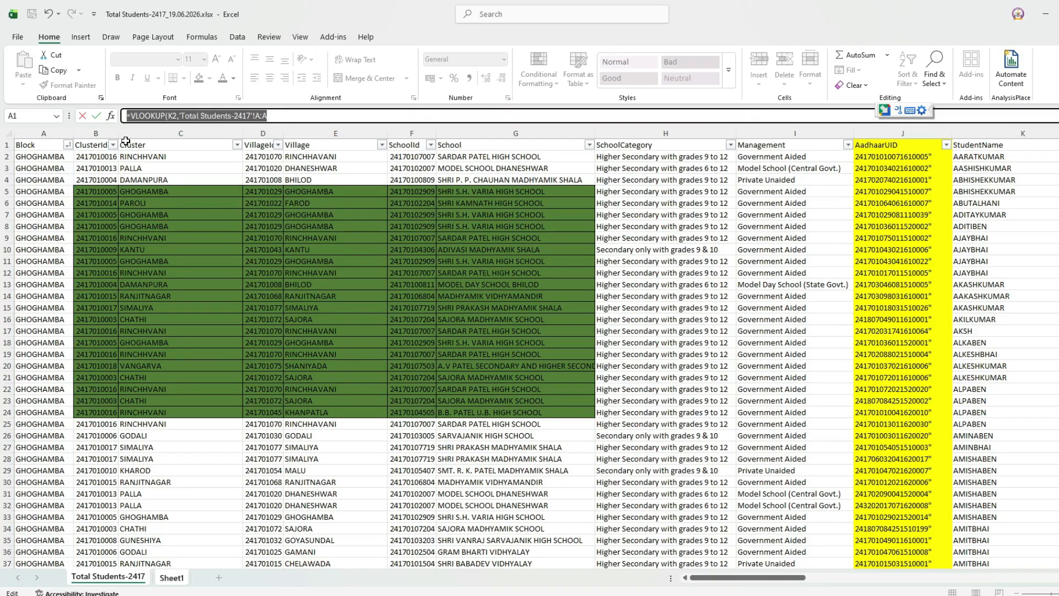
{"action": "key", "text": "Escape"}
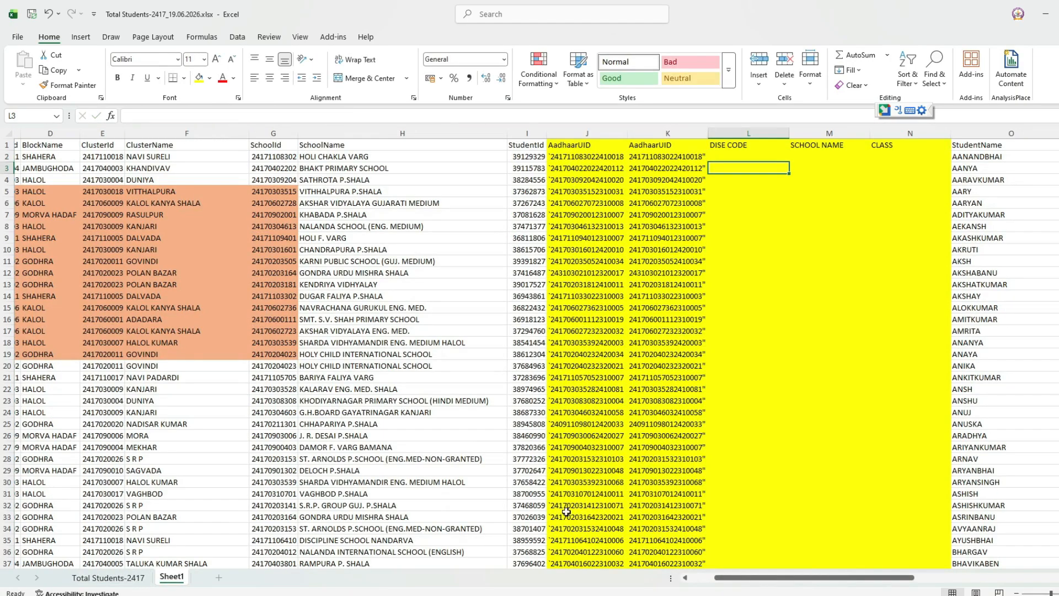
On Total Students-2417, insert a blank column before Block and reapply the data filter.
{"action": "left_click", "coordinate": [108, 577]}
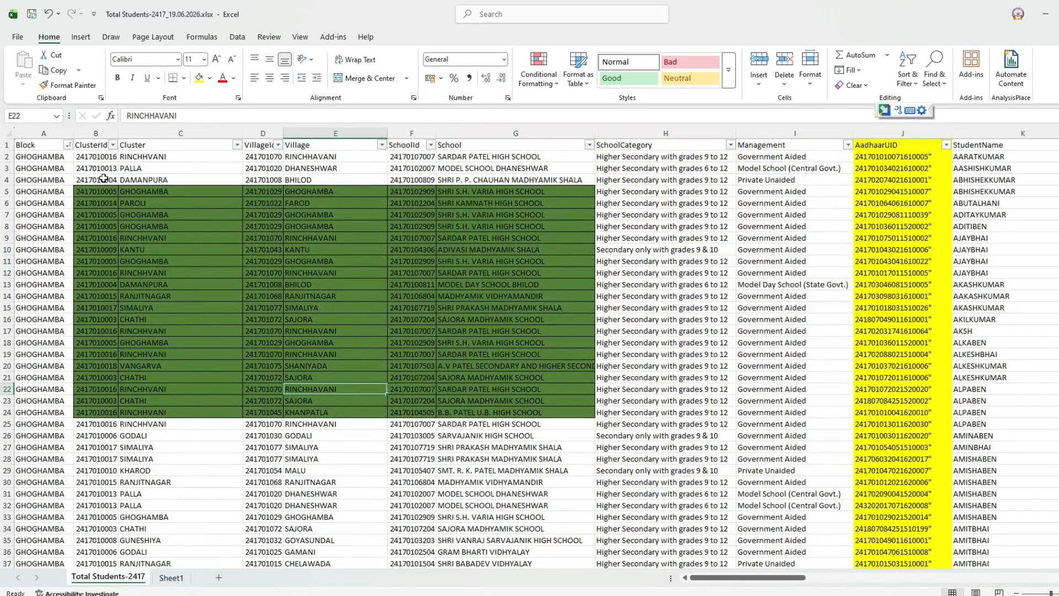
{"action": "right_click", "coordinate": [48, 132]}
{"action": "left_click", "coordinate": [167, 241]}
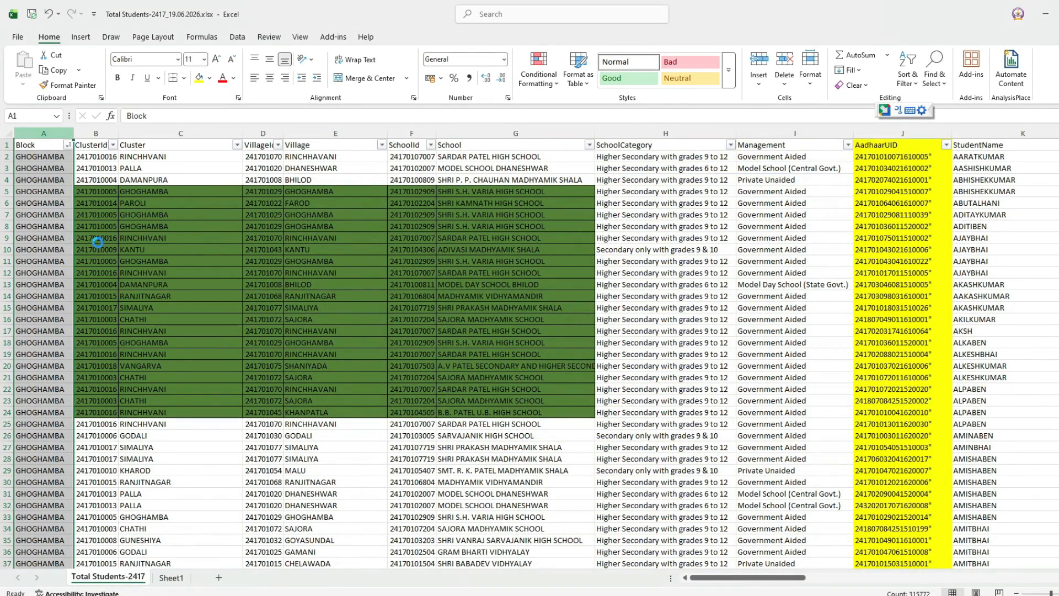
{"action": "left_click", "coordinate": [167, 242]}
{"action": "key", "text": "ctrl+Home"}
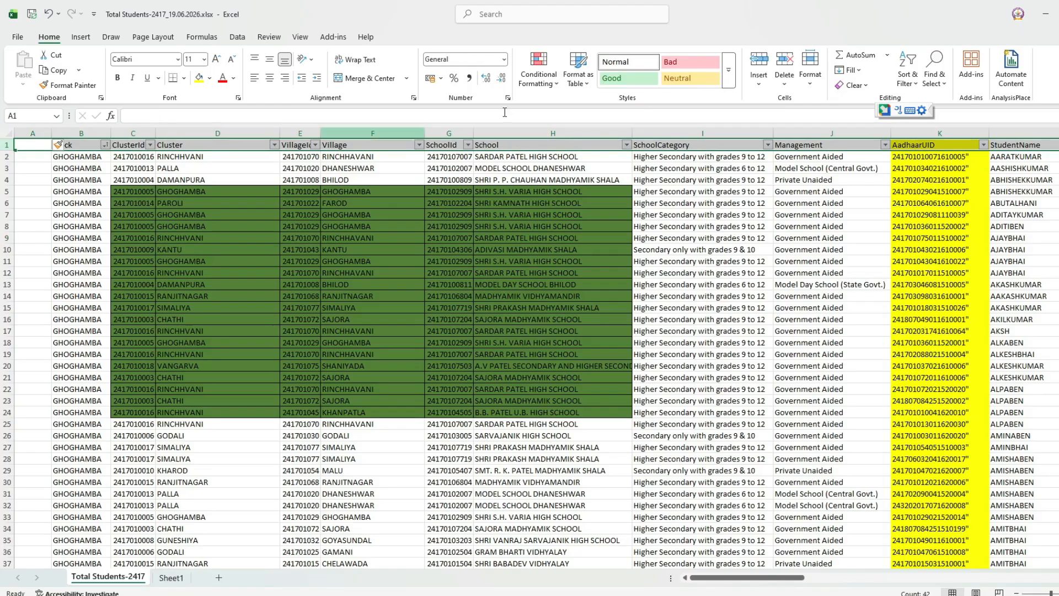
{"action": "left_click", "coordinate": [907, 72]}
{"action": "left_click", "coordinate": [914, 154]}
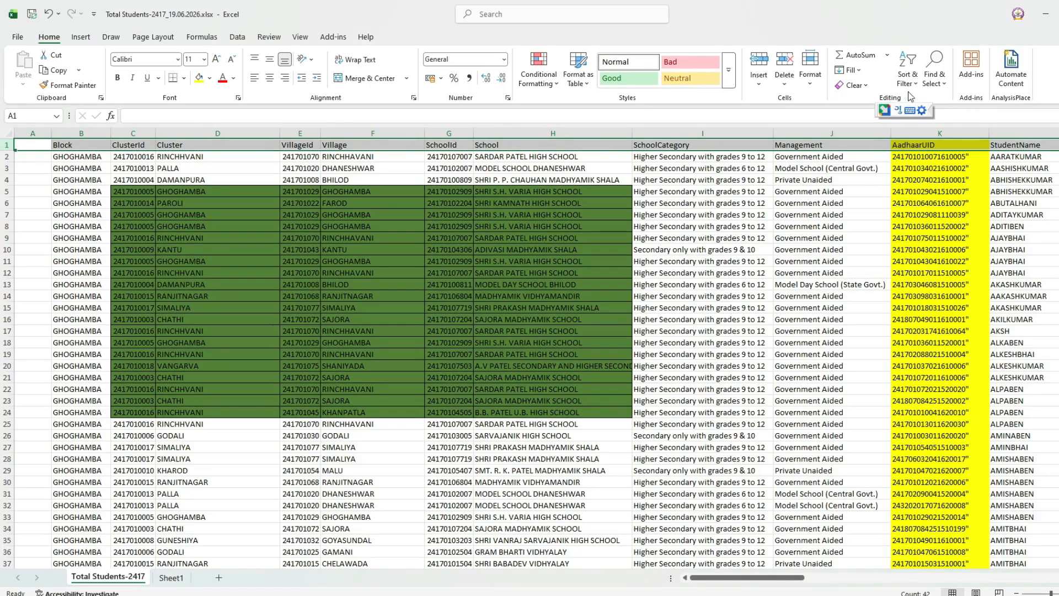
{"action": "left_click", "coordinate": [907, 72]}
{"action": "left_click", "coordinate": [914, 154]}
Copy the AadhaarUID column into the new column A and autofit its width.
{"action": "left_click_drag", "start_coordinate": [965, 231], "coordinate": [957, 218]}
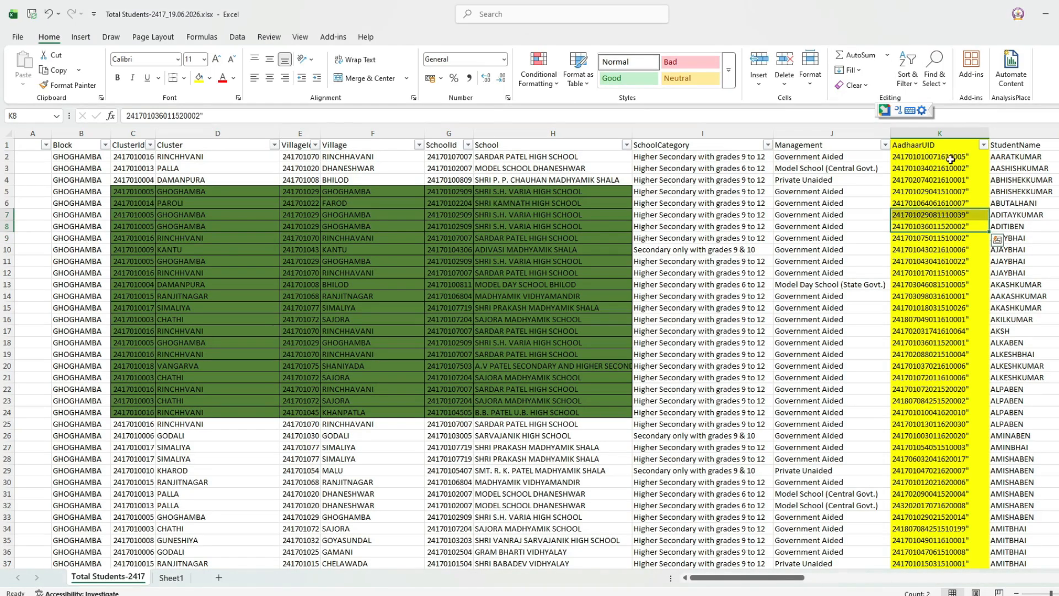
{"action": "left_click", "coordinate": [939, 132]}
{"action": "key", "text": "ctrl+c"}
{"action": "left_click", "coordinate": [29, 135]}
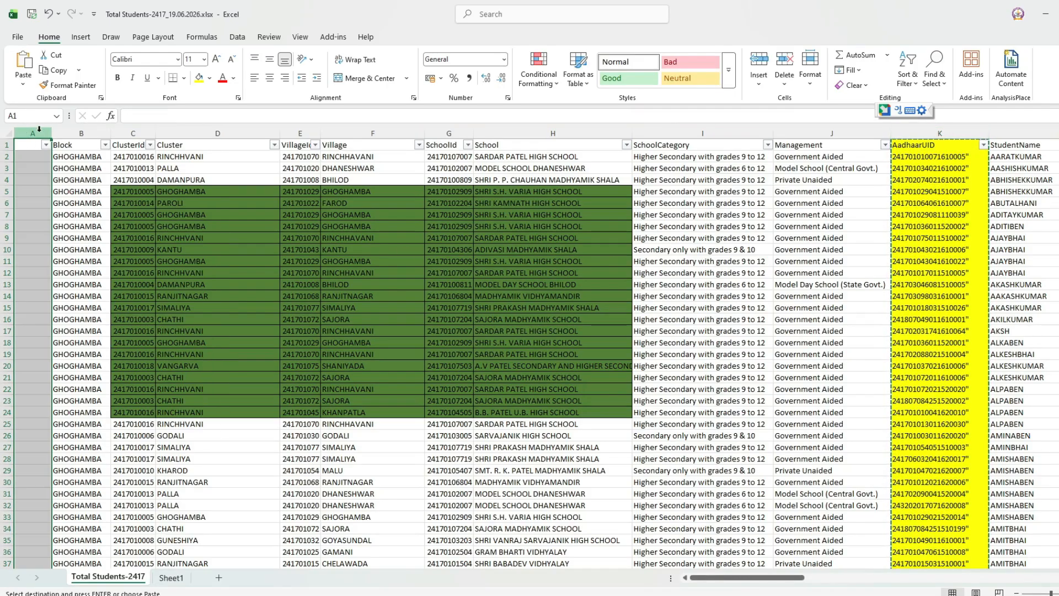
{"action": "key", "text": "ctrl+v"}
{"action": "left_click", "coordinate": [135, 215]}
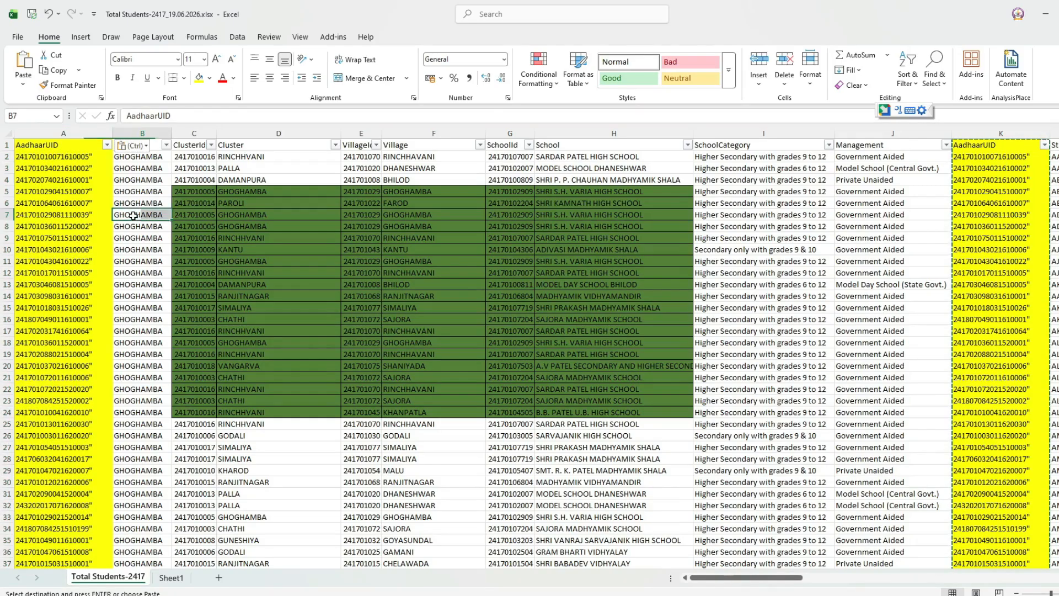
{"action": "left_click", "coordinate": [122, 134]}
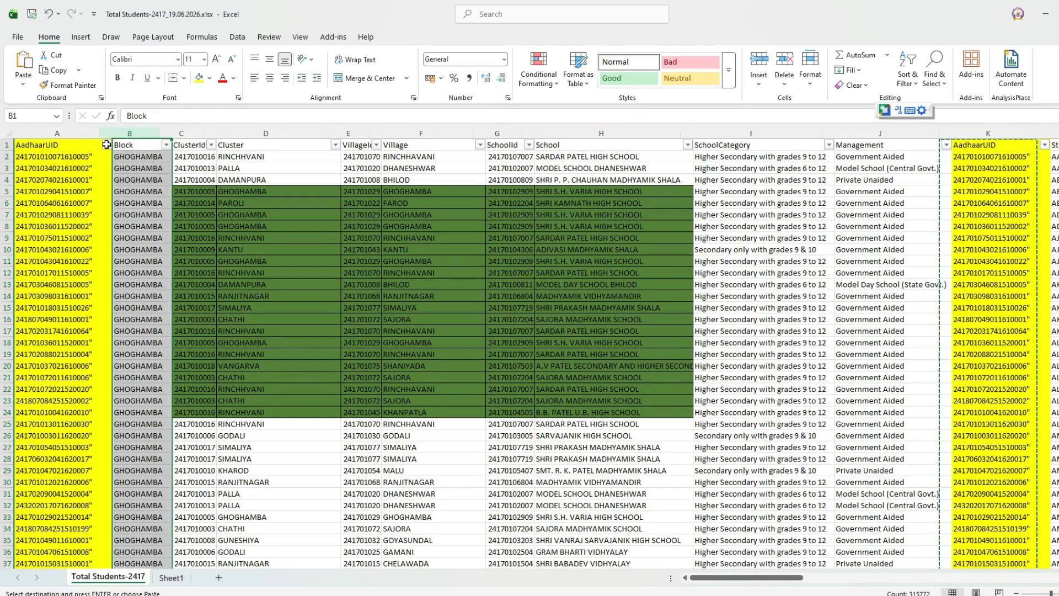
{"action": "double_click", "coordinate": [113, 134]}
{"action": "left_click", "coordinate": [171, 577]}
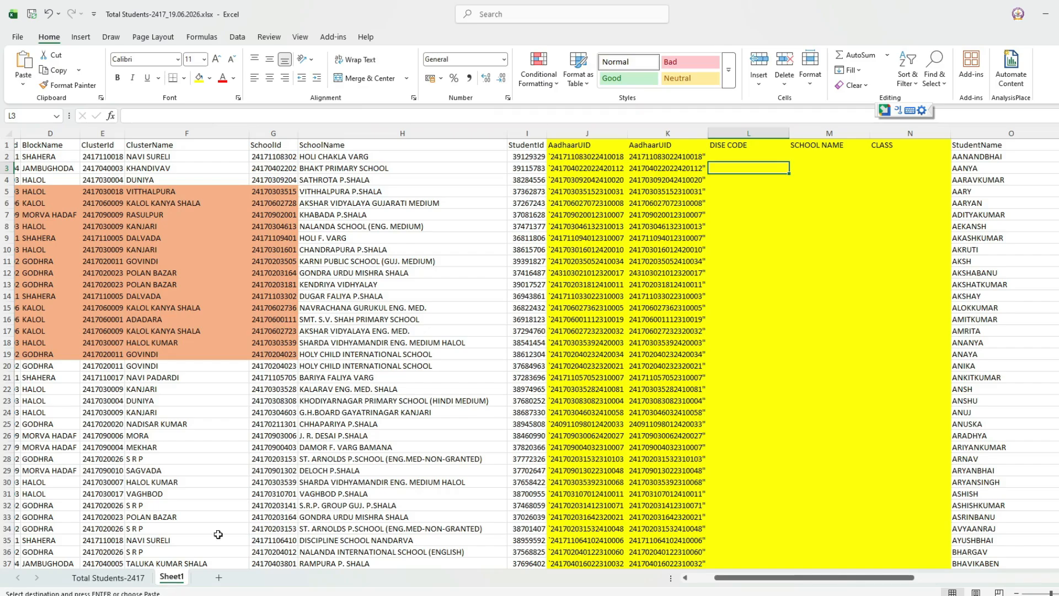
Start a VLOOKUP in L2 using K2 as the lookup value.
{"action": "left_click", "coordinate": [743, 215]}
{"action": "left_click", "coordinate": [729, 158]}
{"action": "type", "text": "=vl"}
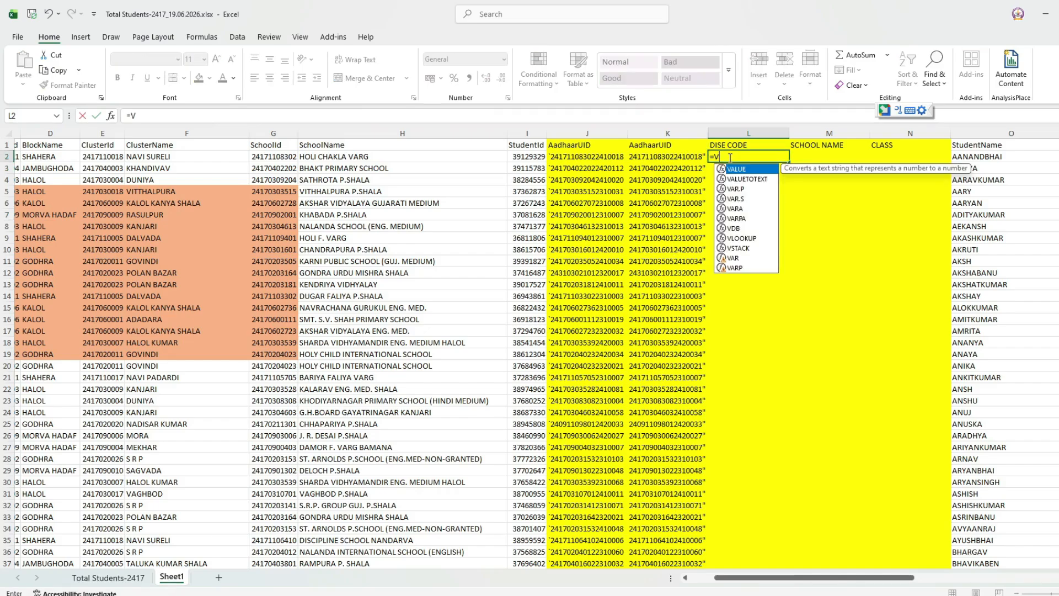
{"action": "key", "text": "Tab"}
{"action": "key", "text": "Left"}
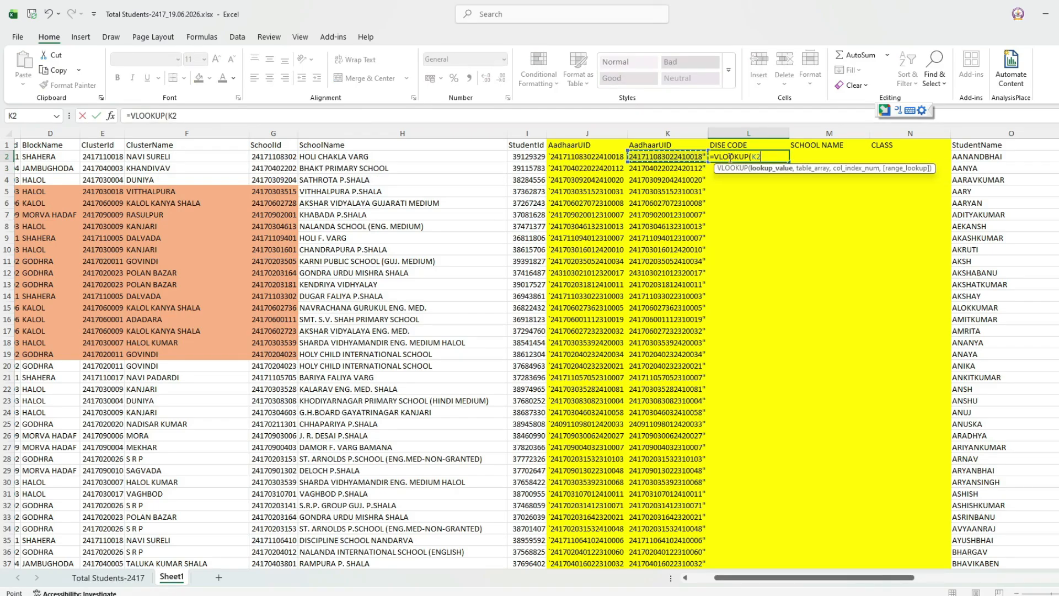
{"action": "type", "text": ","}
Finish it with 'Total Students-2417'!A:H, column 7, FALSE, and fill it down DISE CODE.
{"action": "left_click", "coordinate": [138, 578]}
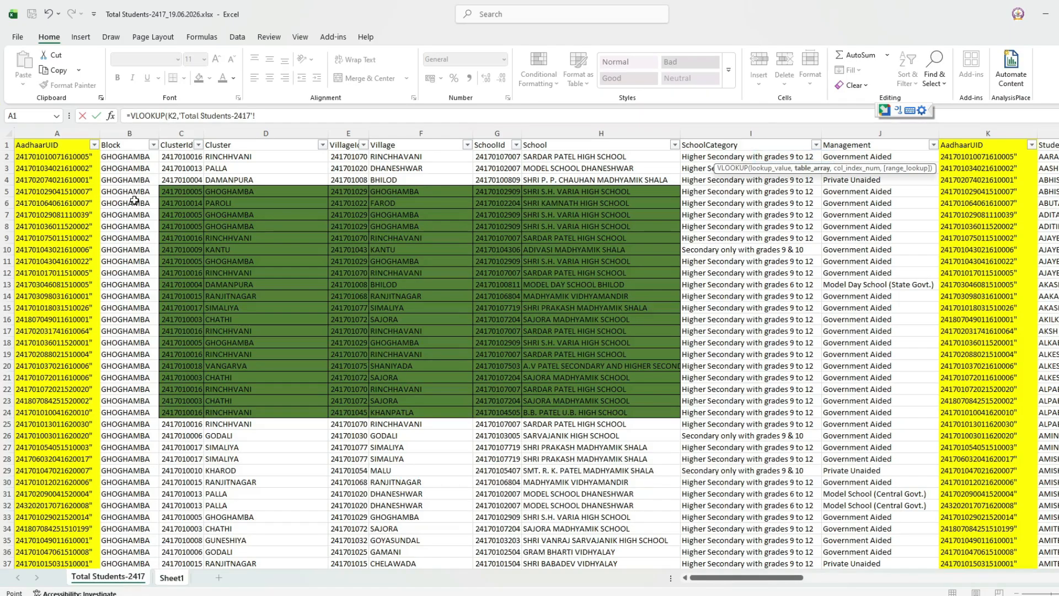
{"action": "left_click_drag", "start_coordinate": [67, 131], "coordinate": [616, 136]}
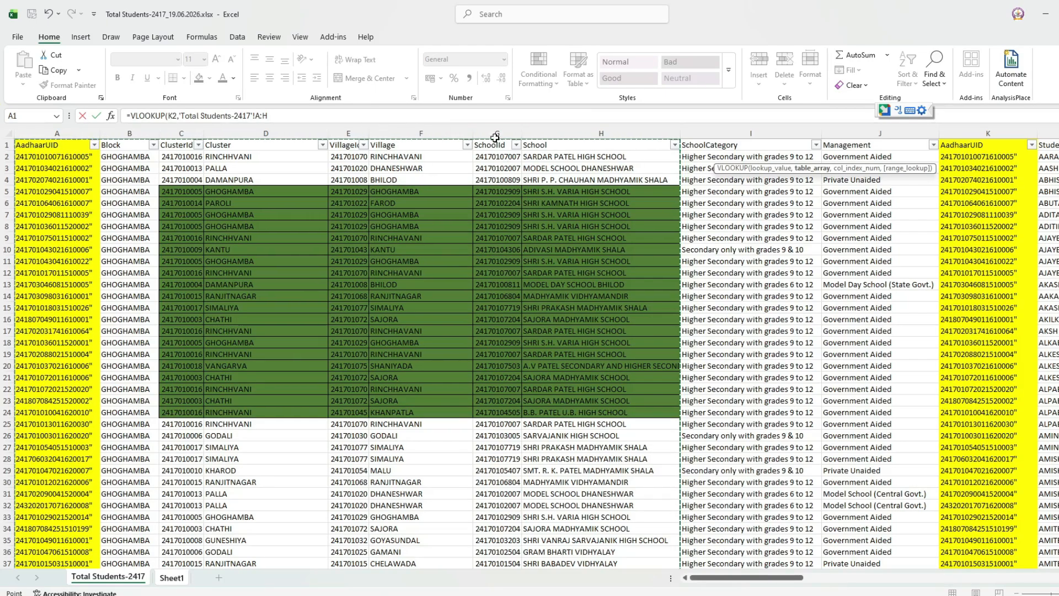
{"action": "left_click", "coordinate": [334, 115]}
{"action": "type", "text": ","}
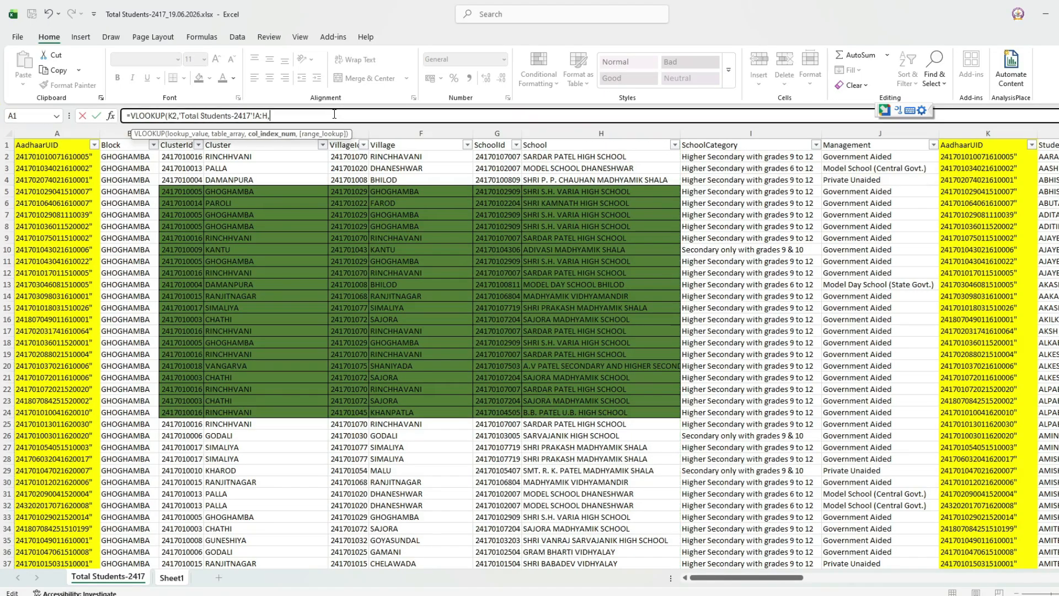
{"action": "type", "text": "7,"}
{"action": "key", "text": "Down"}
{"action": "key", "text": "Tab"}
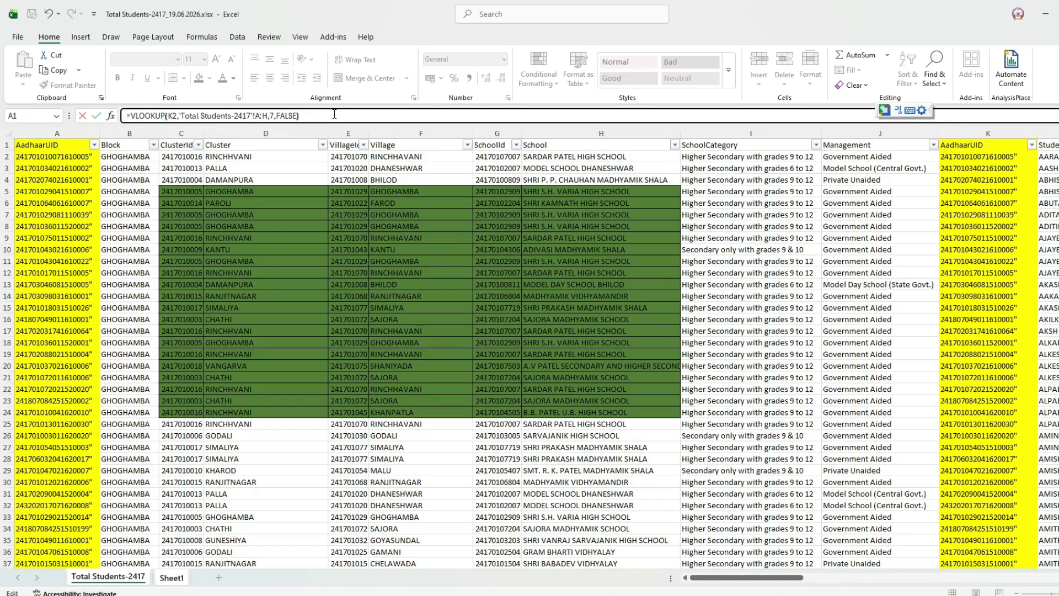
{"action": "key", "text": "Return"}
{"action": "key", "text": "Up"}
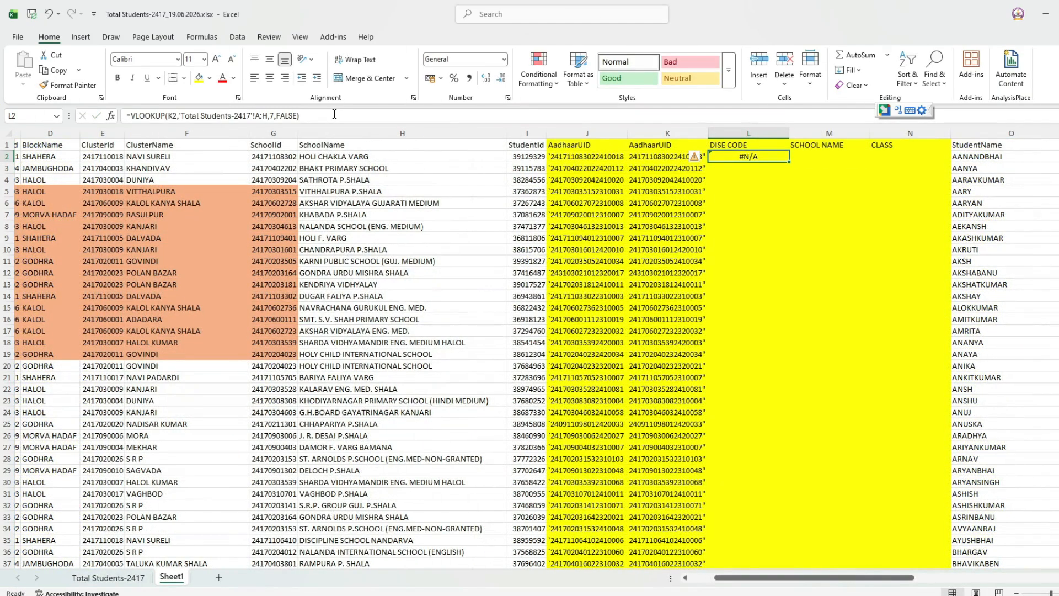
{"action": "double_click", "coordinate": [785, 163]}
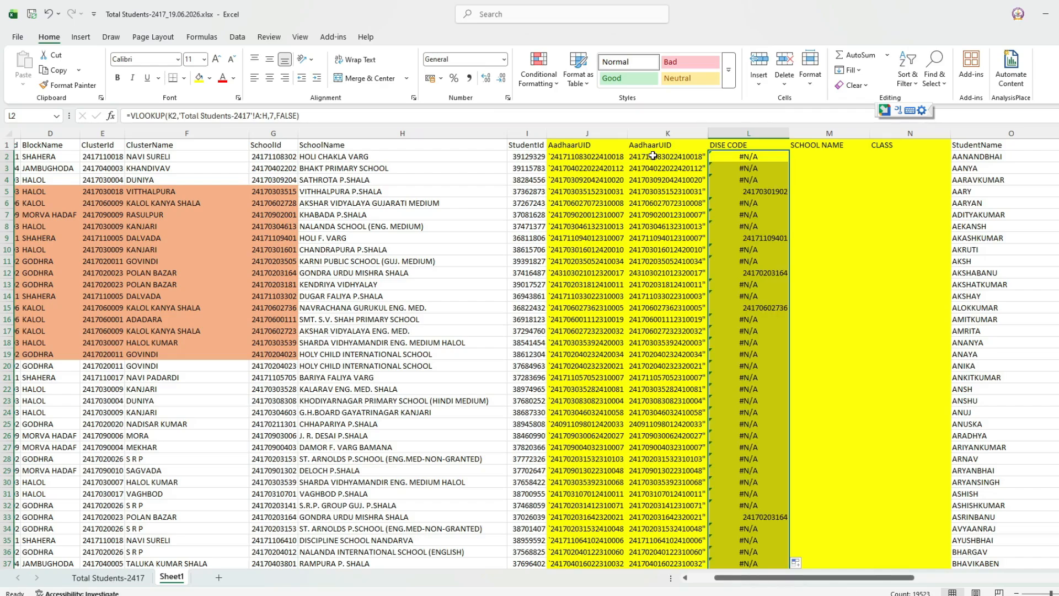
Compare the L5 lookup result against K5's AadhaarUID and H5's school name.
{"action": "left_click", "coordinate": [748, 193]}
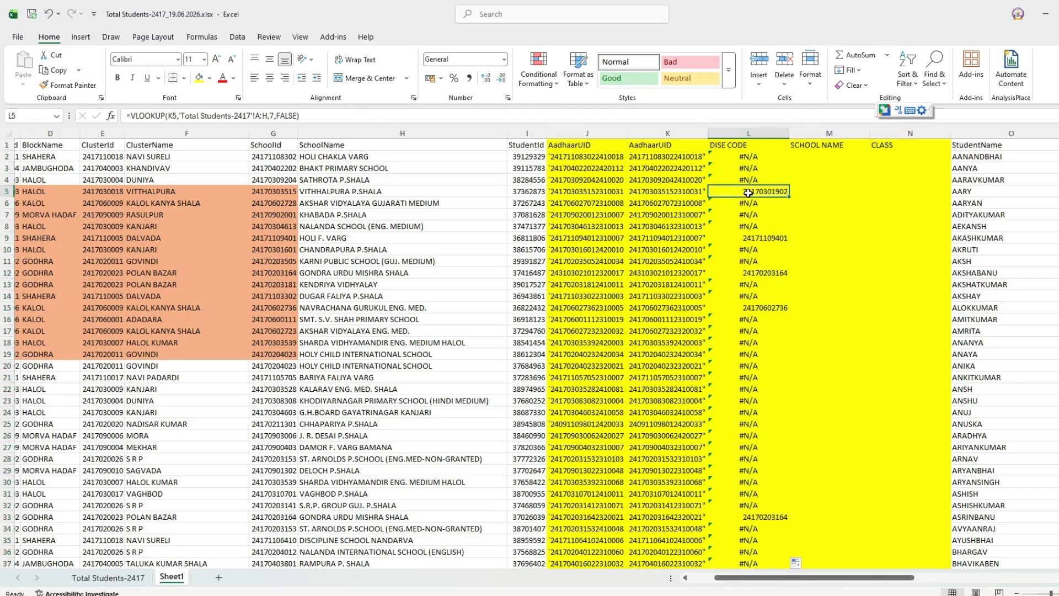
{"action": "left_click", "coordinate": [651, 192]}
{"action": "left_click", "coordinate": [363, 190]}
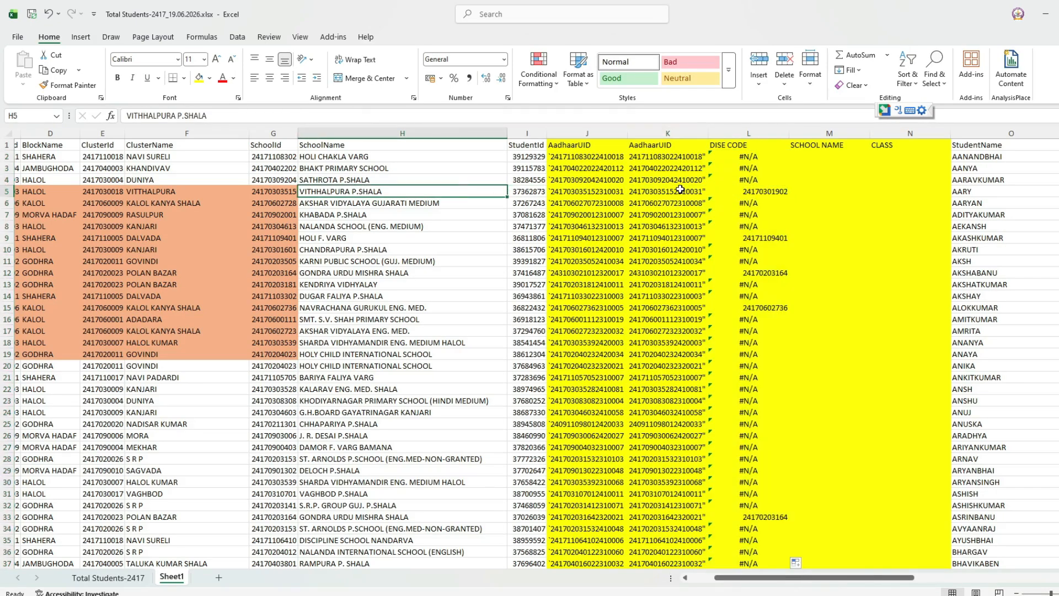
{"action": "left_click", "coordinate": [728, 192]}
Centre the DISE CODE, SCHOOL NAME and CLASS columns horizontally and vertically.
{"action": "left_click_drag", "start_coordinate": [740, 133], "coordinate": [883, 134]}
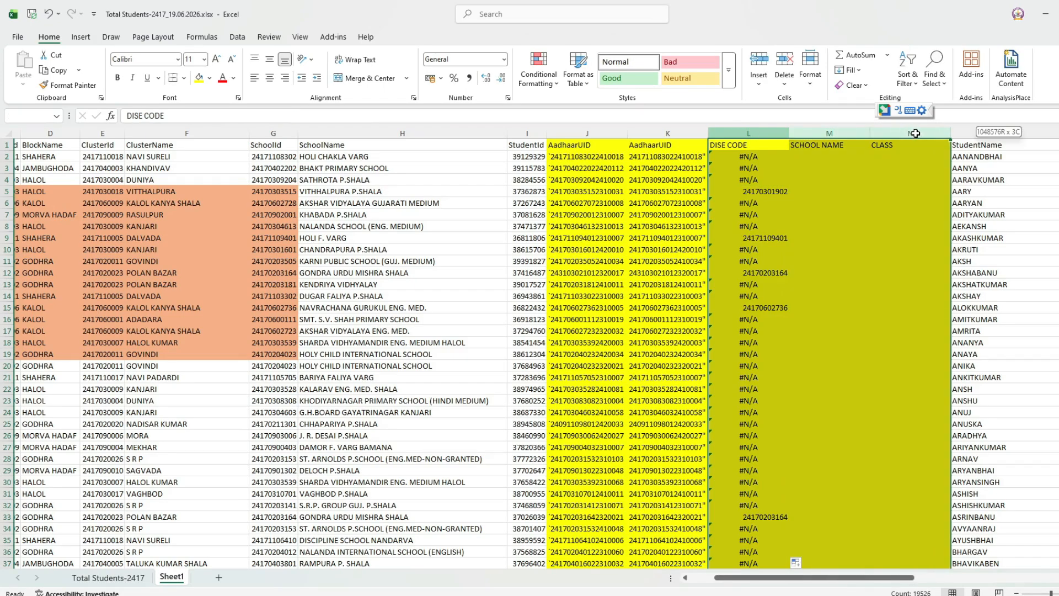
{"action": "left_click", "coordinate": [270, 78]}
{"action": "left_click", "coordinate": [270, 59]}
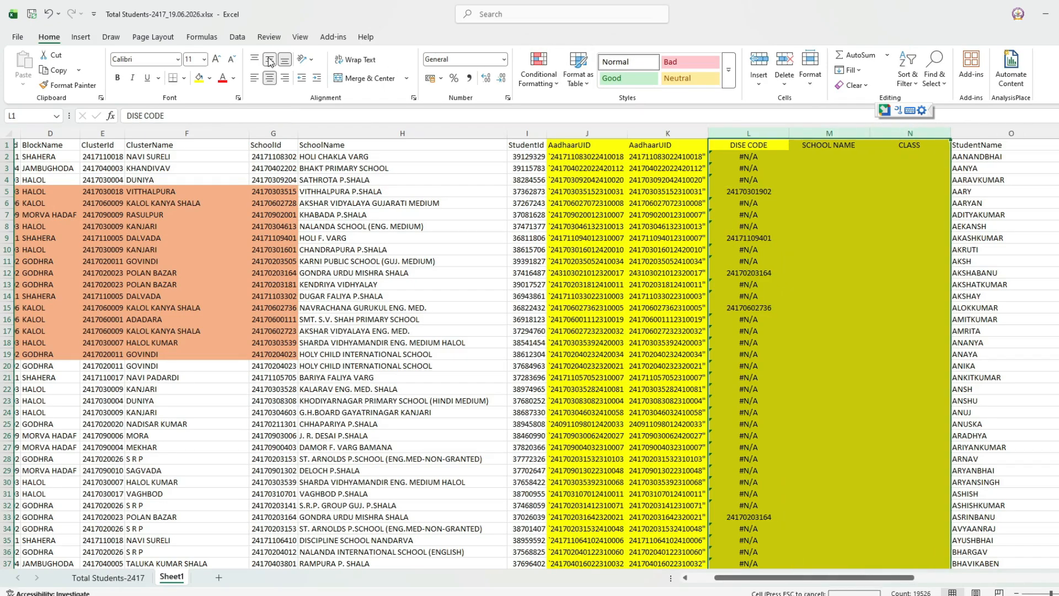
Select L2's full VLOOKUP formula in the formula bar for copying.
{"action": "left_click", "coordinate": [755, 156]}
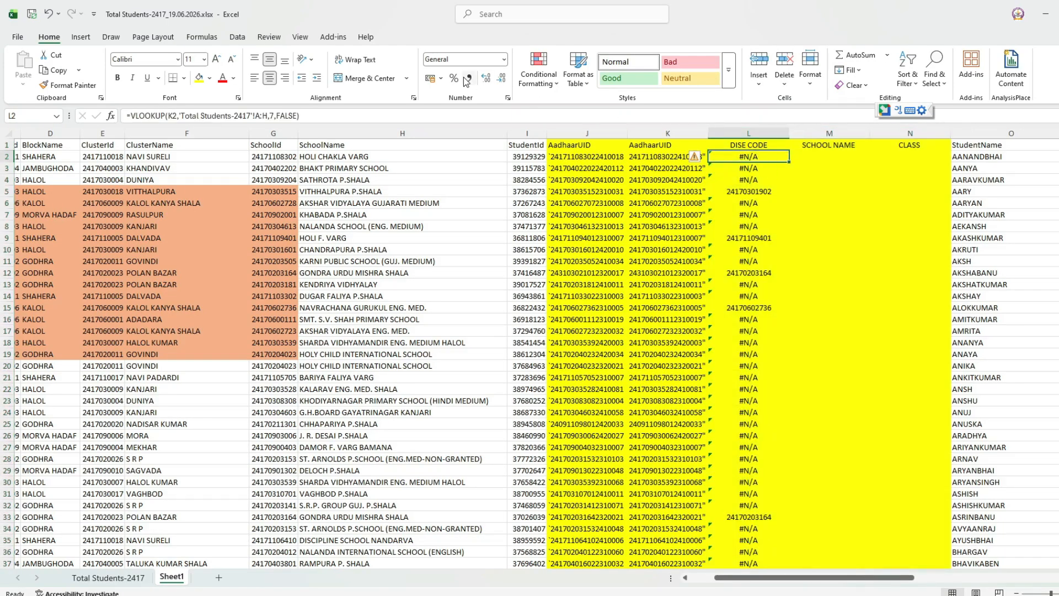
{"action": "left_click", "coordinate": [463, 115]}
{"action": "key", "text": "ctrl+a"}
{"action": "key", "text": "ctrl+c"}
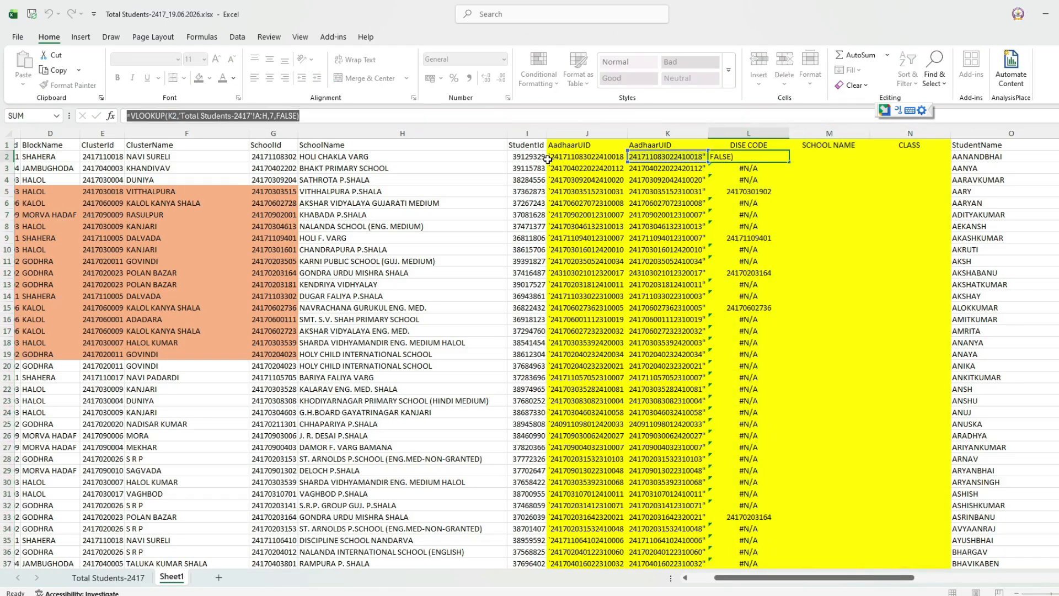
Paste the lookup into M2 with the column index changed from 7 to 8.
{"action": "key", "text": "Escape"}
{"action": "key", "text": "Right"}
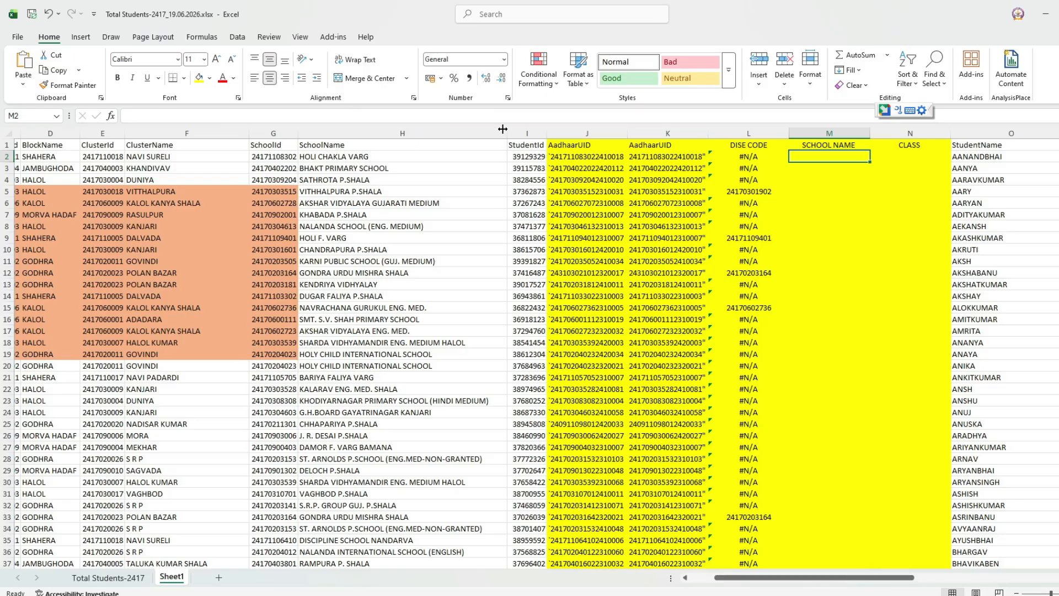
{"action": "left_click", "coordinate": [286, 115]}
{"action": "key", "text": "ctrl+v"}
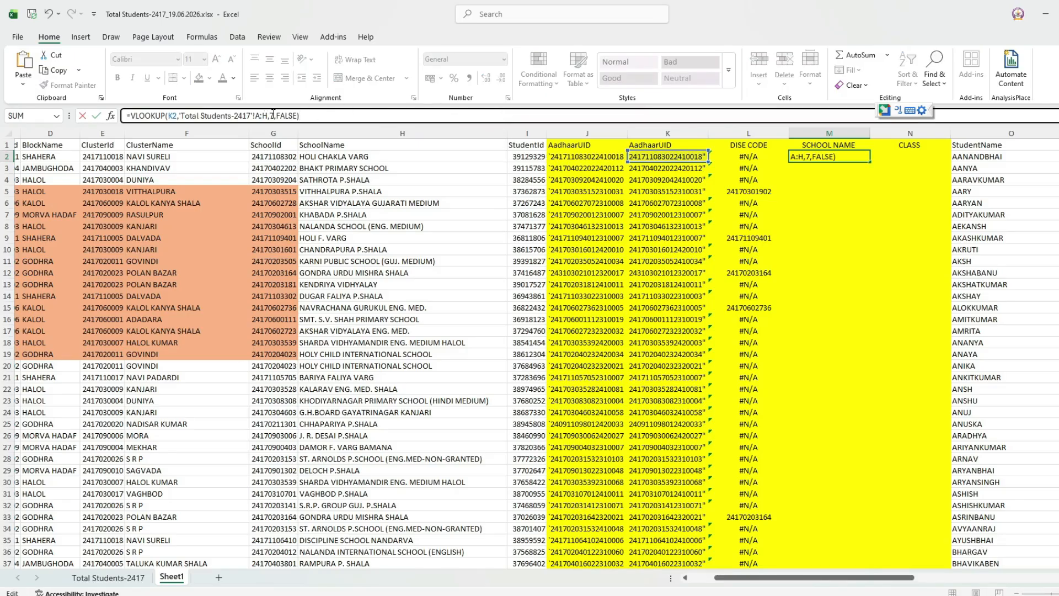
{"action": "left_click", "coordinate": [273, 114]}
{"action": "type", "text": "8"}
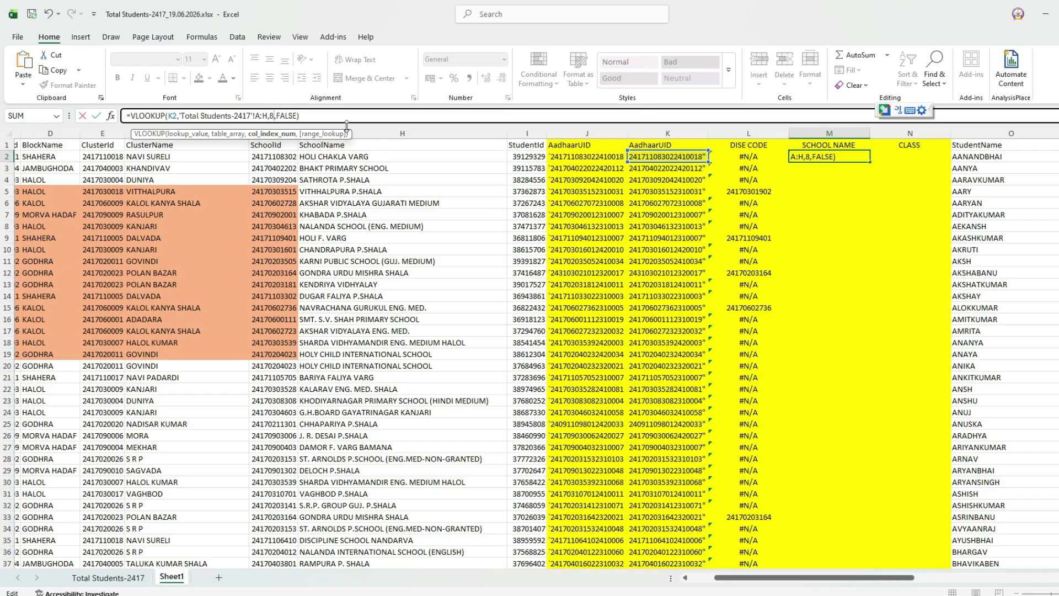
{"action": "key", "text": "Return"}
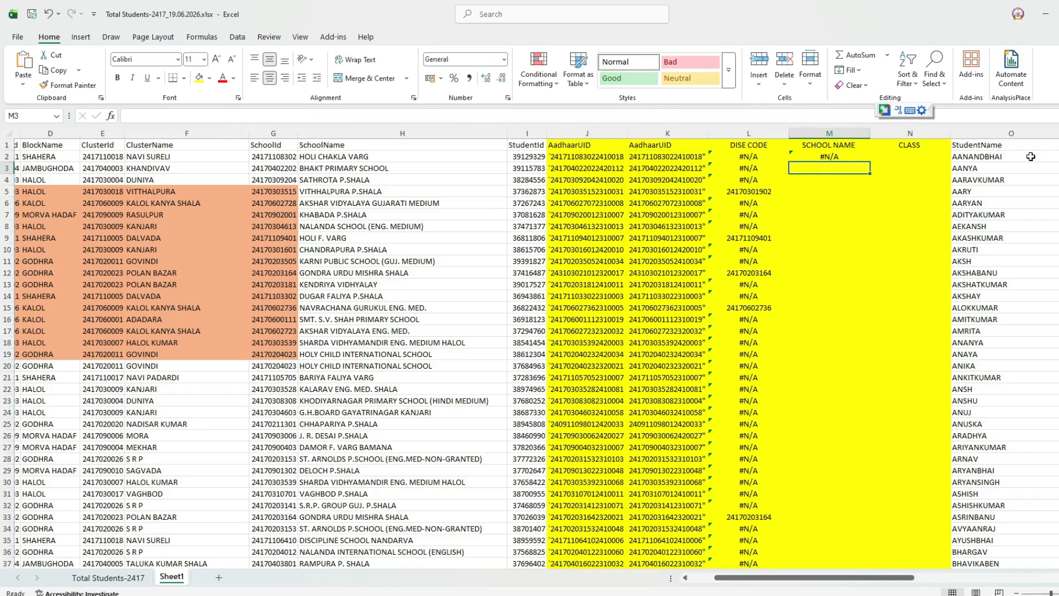
Fill the school-name formula down column M and size the column to fit.
{"action": "left_click", "coordinate": [860, 156]}
{"action": "double_click", "coordinate": [871, 163]}
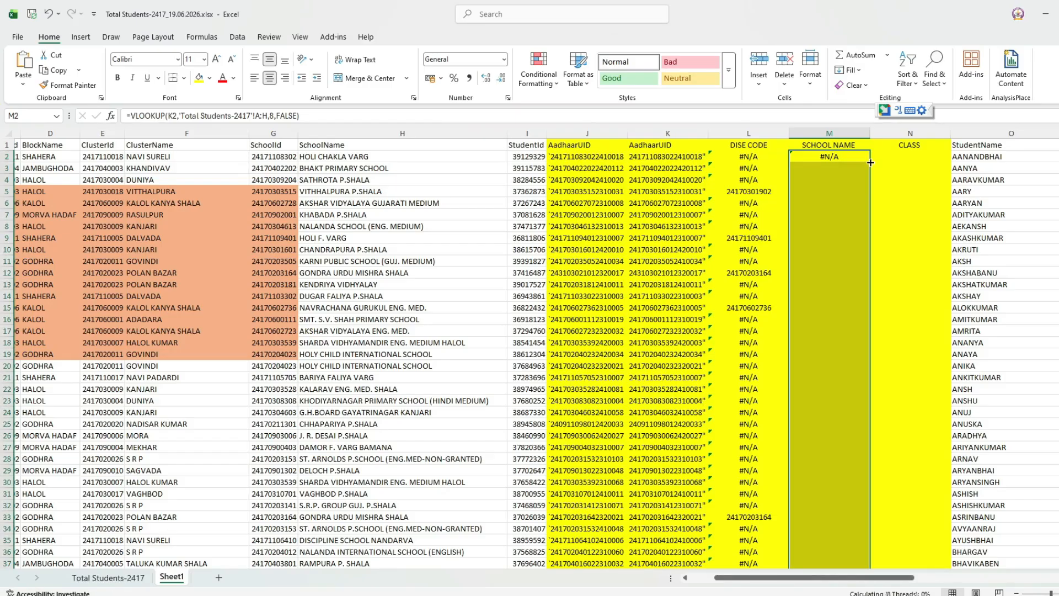
{"action": "double_click", "coordinate": [871, 131]}
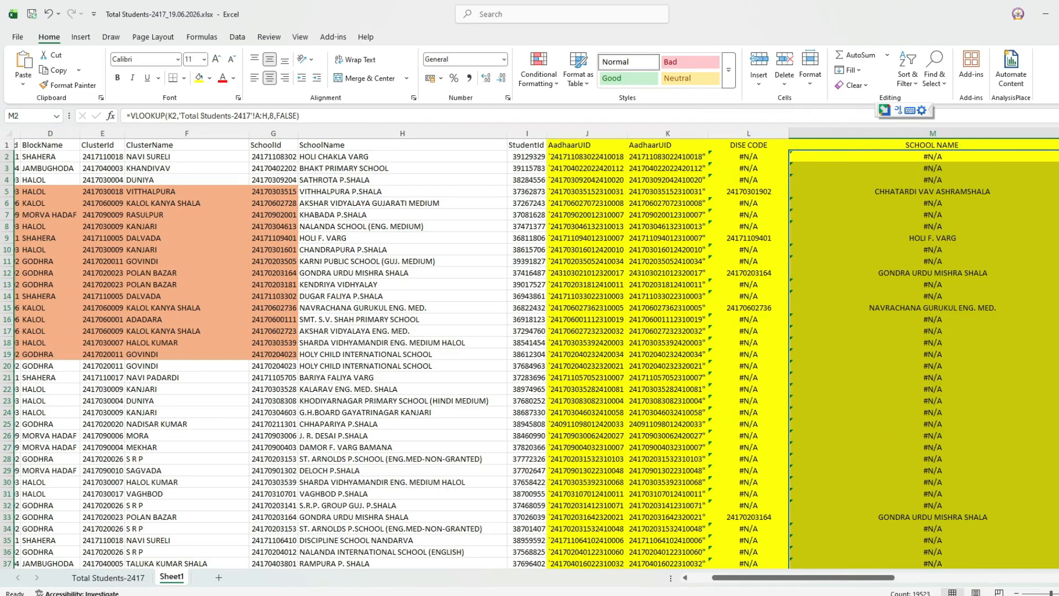
{"action": "left_click_drag", "start_coordinate": [1058, 134], "coordinate": [947, 148]}
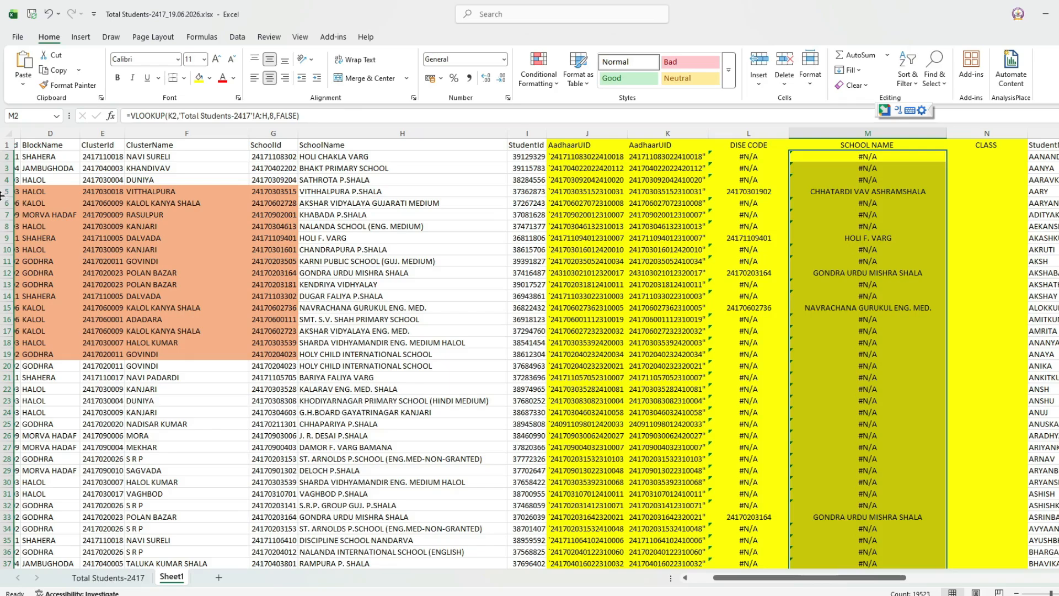
{"action": "left_click", "coordinate": [7, 145]}
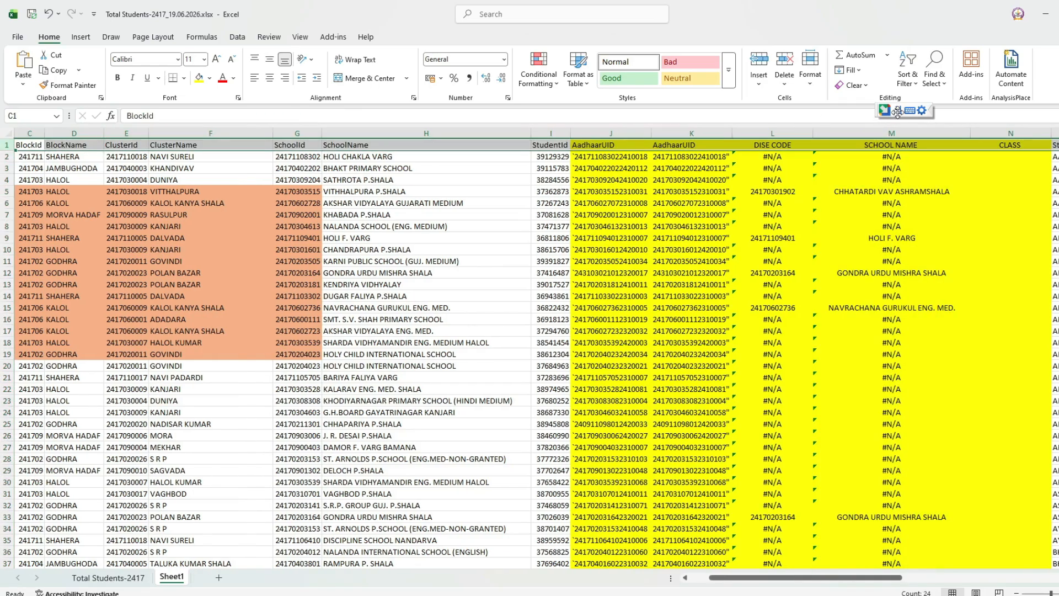
Turn on header filters and exclude #N/A from the DISE CODE column.
{"action": "left_click", "coordinate": [905, 78]}
{"action": "left_click", "coordinate": [922, 159]}
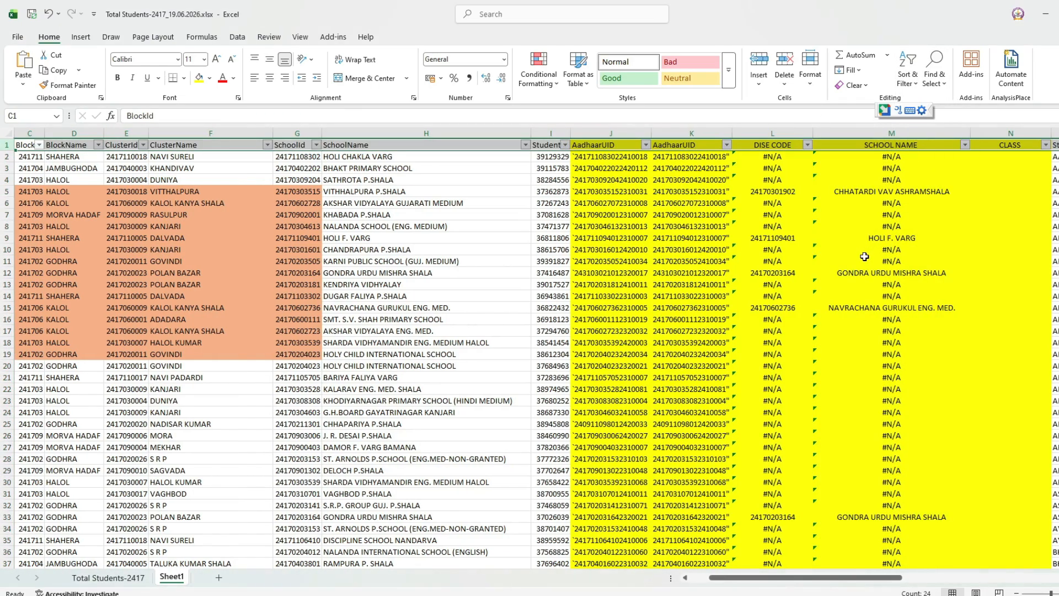
{"action": "left_click_drag", "start_coordinate": [865, 257], "coordinate": [864, 249]}
{"action": "left_click", "coordinate": [808, 145]}
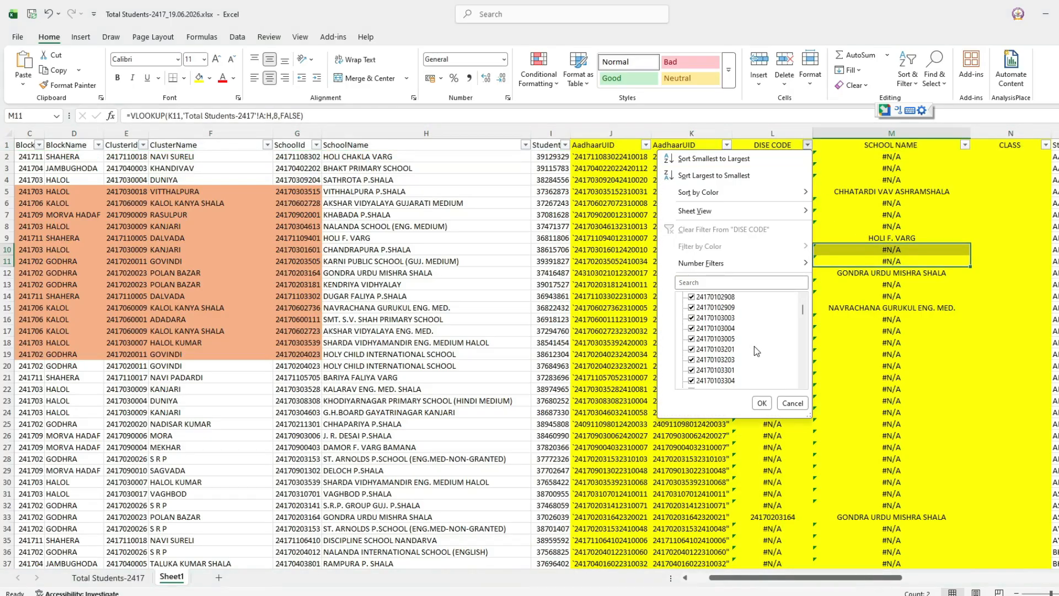
{"action": "left_click_drag", "start_coordinate": [801, 319], "coordinate": [795, 390]}
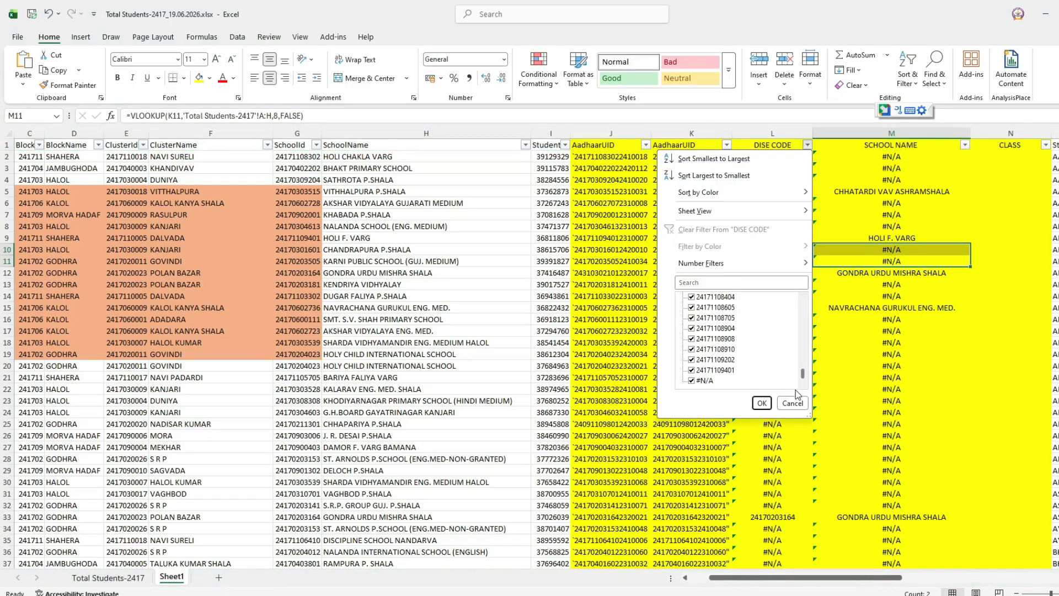
{"action": "left_click", "coordinate": [762, 404]}
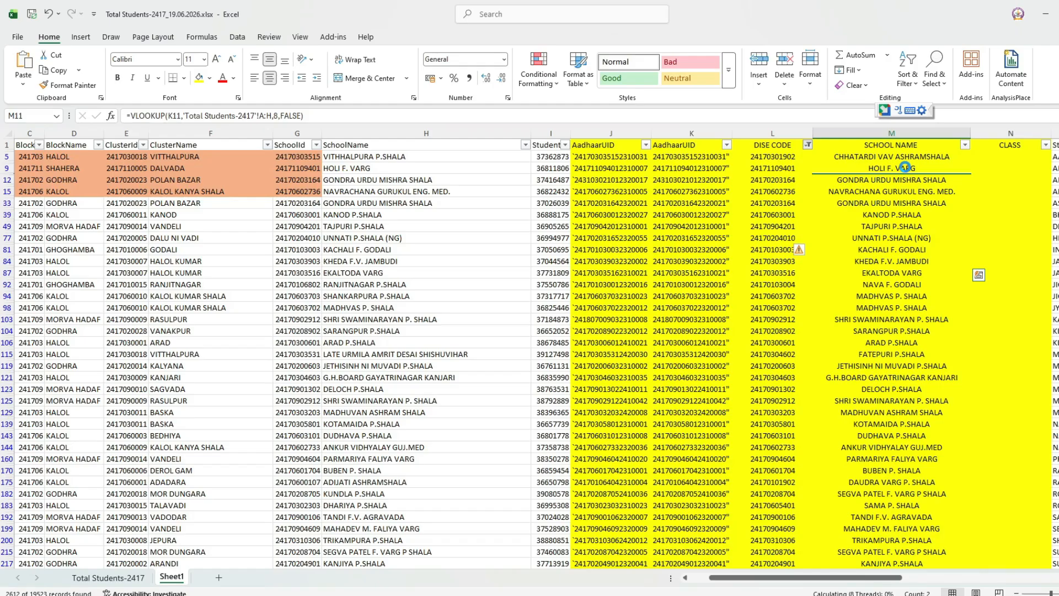
Check the school-name results in rows 104 and 5, selecting them down to the last row.
{"action": "left_click", "coordinate": [848, 326]}
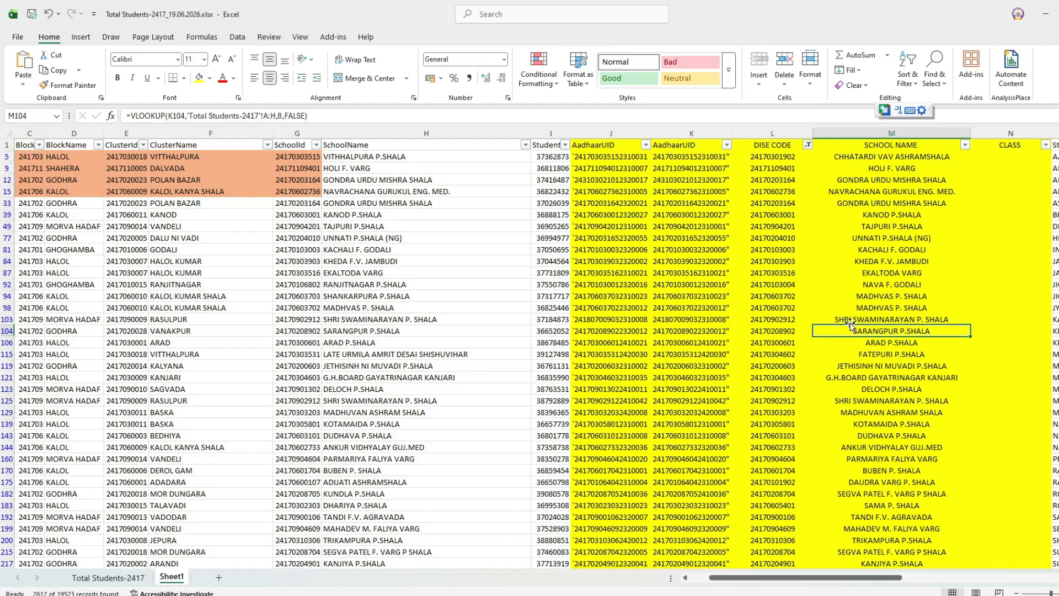
{"action": "left_click", "coordinate": [864, 158]}
{"action": "key", "text": "ctrl+shift+Down"}
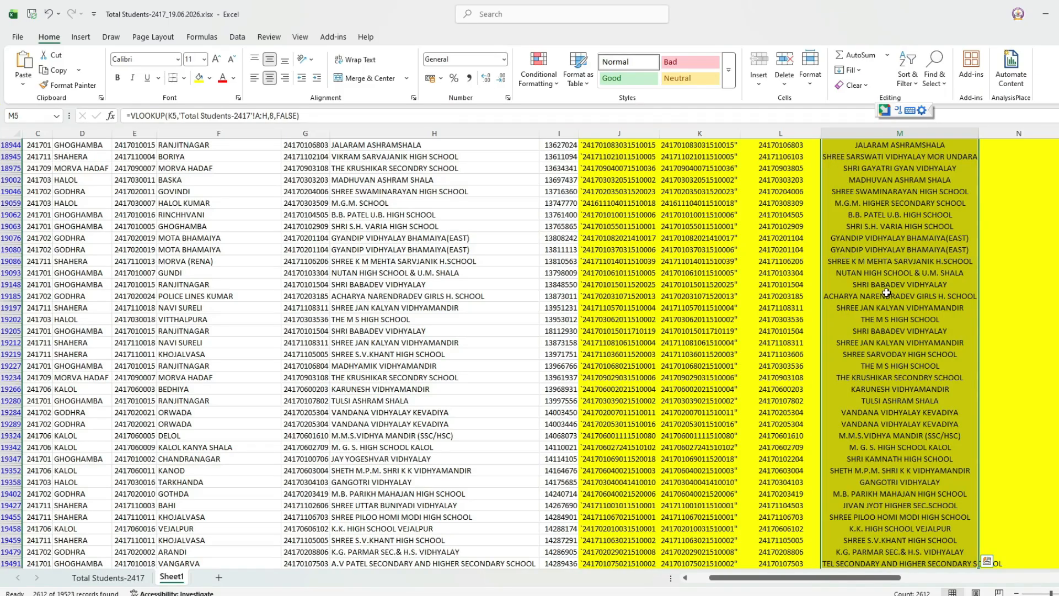
Compare AadhaarUIDs in the Total Students-2417 source data against the filtered Sheet1 results.
{"action": "left_click", "coordinate": [127, 577]}
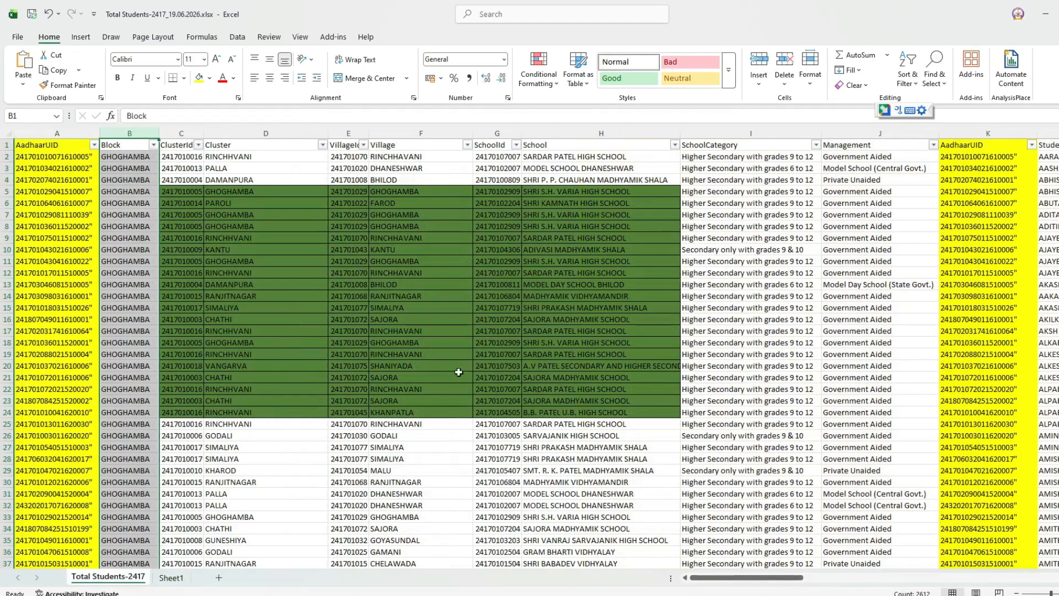
{"action": "left_click_drag", "start_coordinate": [767, 578], "coordinate": [800, 578]}
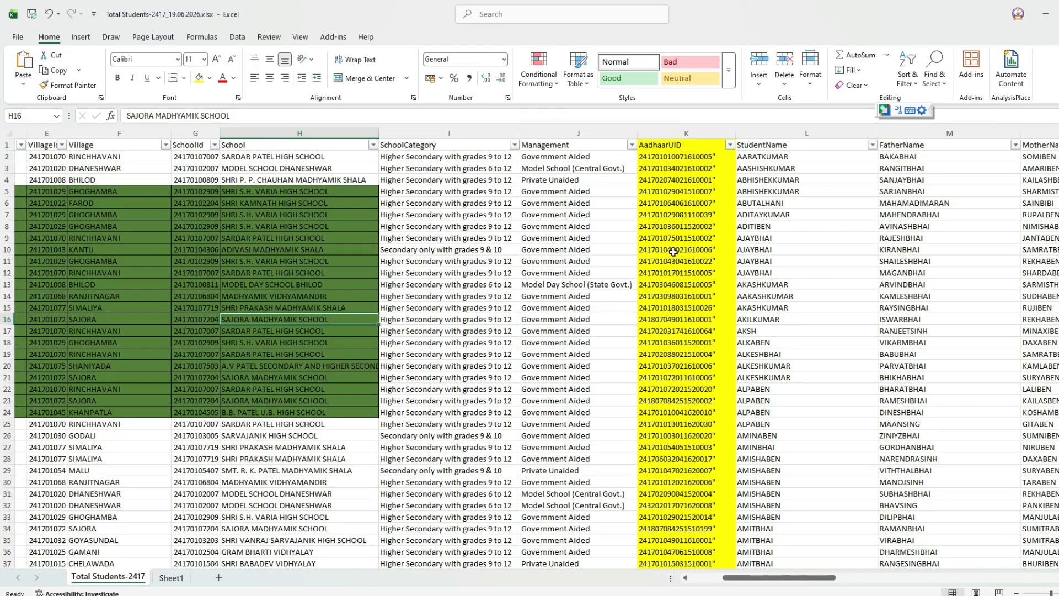
{"action": "left_click", "coordinate": [674, 238]}
{"action": "left_click", "coordinate": [670, 158]}
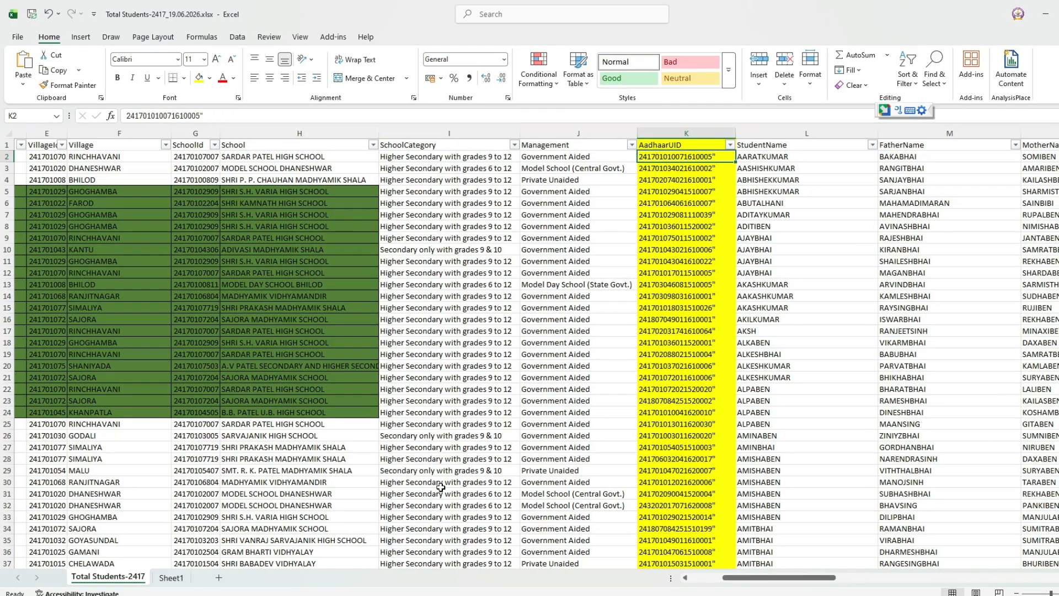
{"action": "left_click", "coordinate": [162, 577]}
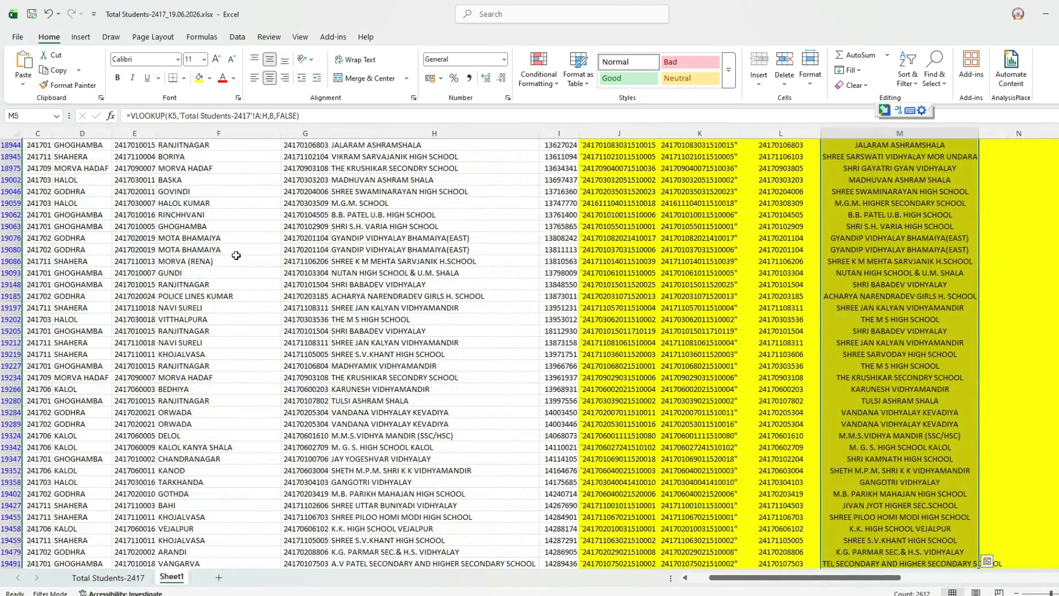
{"action": "scroll", "coordinate": [723, 232], "scroll_direction": "up", "scroll_amount": 15}
{"action": "left_click", "coordinate": [720, 215]}
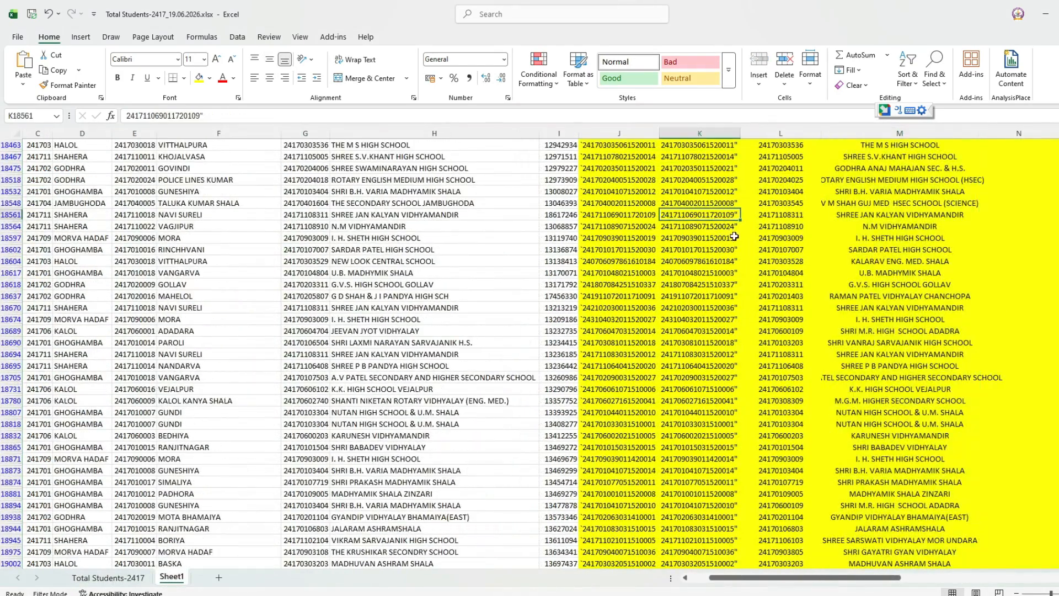
{"action": "left_click", "coordinate": [710, 251]}
{"action": "scroll", "coordinate": [712, 259], "scroll_direction": "up", "scroll_amount": 7}
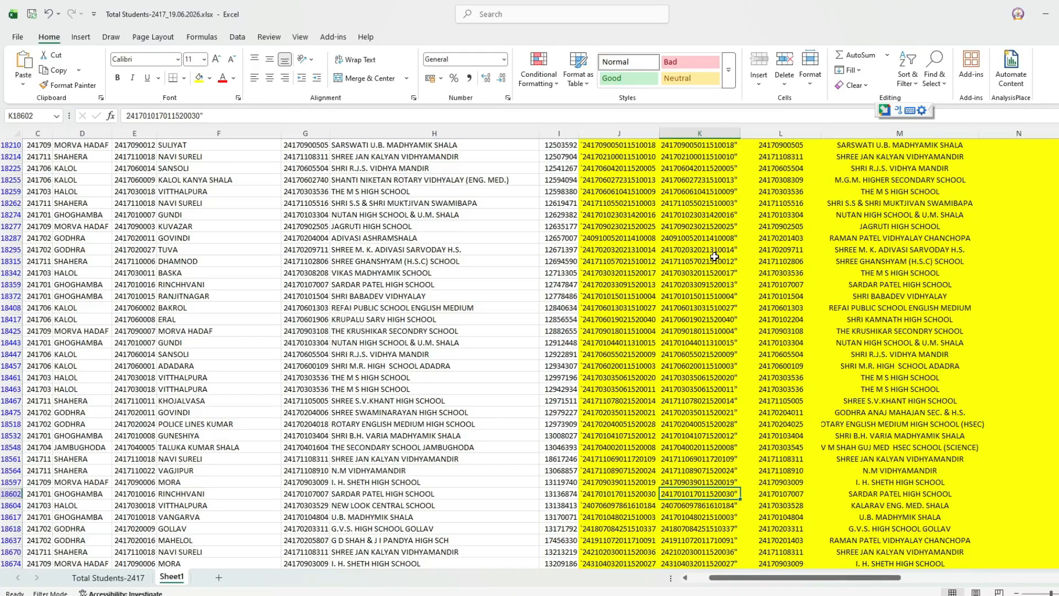
{"action": "left_click", "coordinate": [722, 286]}
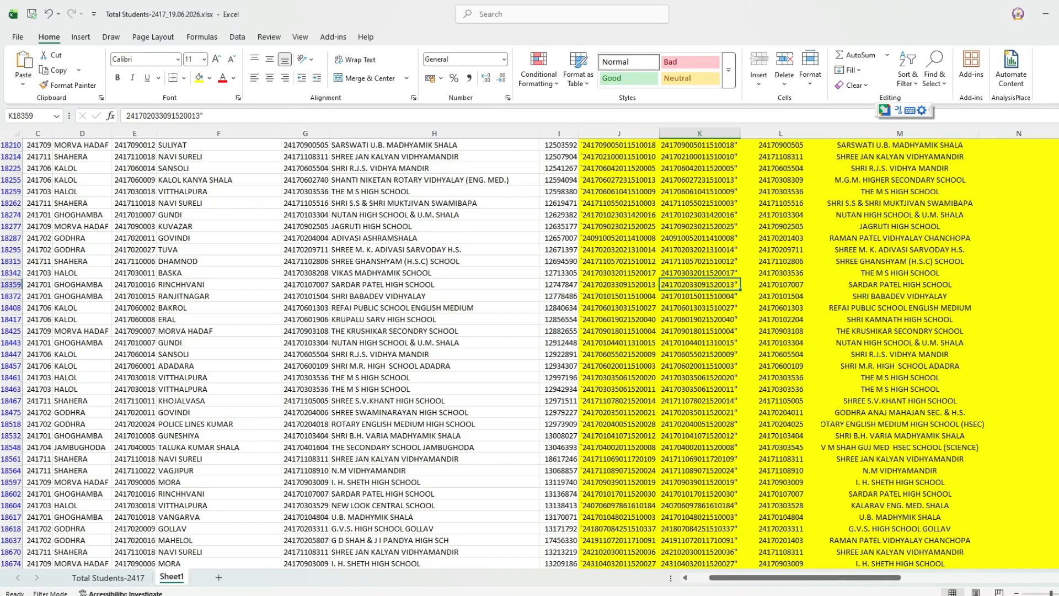
Close the workbook, saving changes to Total Students-2417_19.06.2026.xlsx.
{"action": "mouse_move", "coordinate": [1058, 14]}
{"action": "left_click", "coordinate": [1058, 14]}
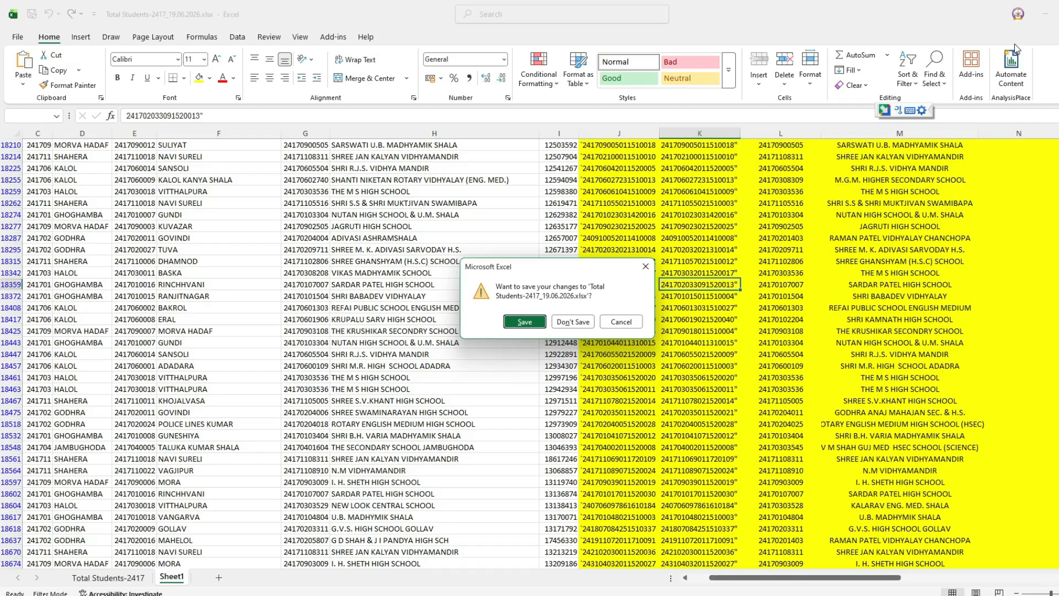
{"action": "left_click", "coordinate": [534, 326]}
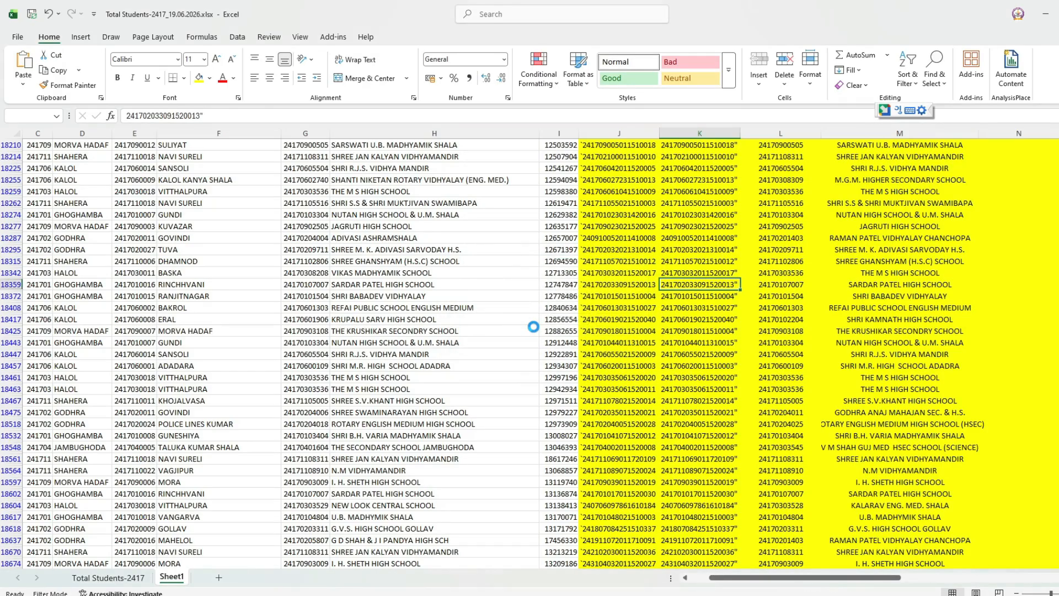